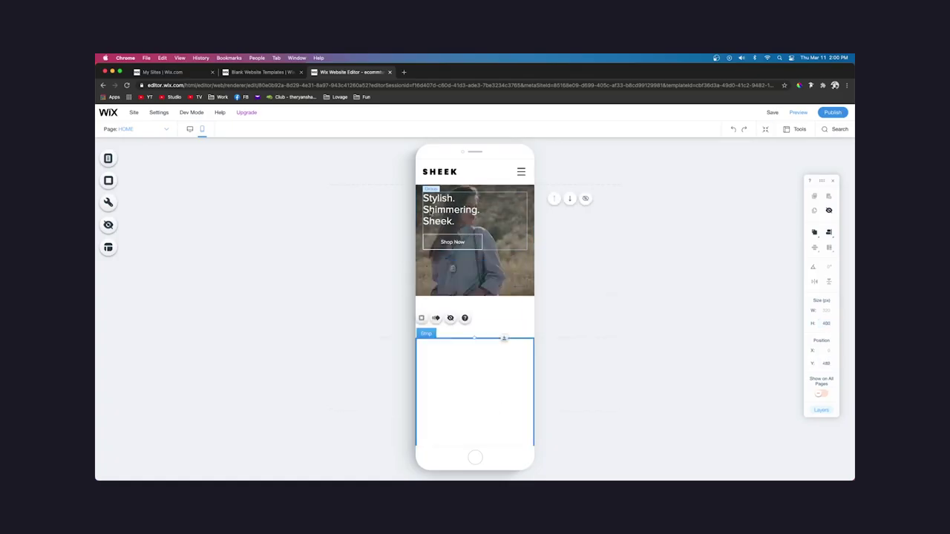
Look over the SHEEK home page's mobile layout, from the hero text group through the product and empty strips to the mailing-list section.
left_click(458, 244)
left_click(400, 248)
key("ctrl+z")
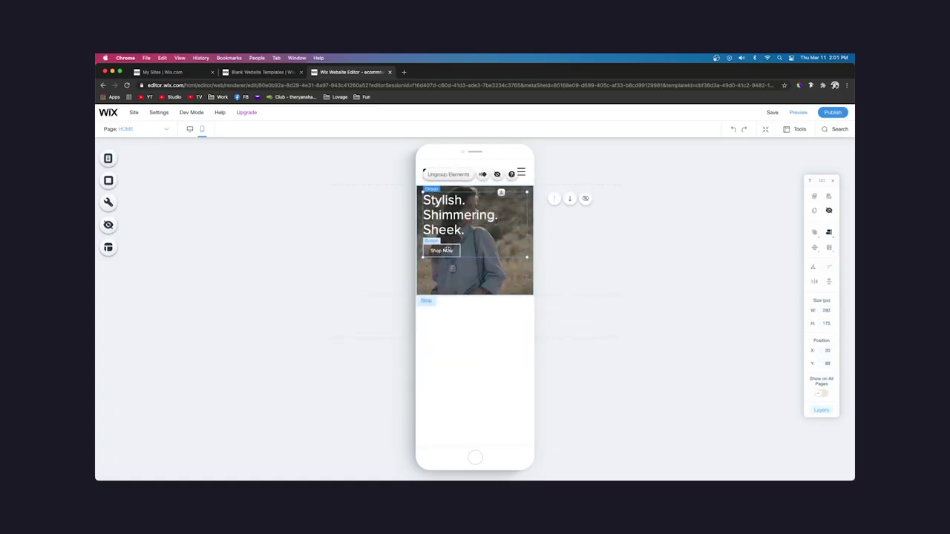
scroll(539, 318, "down", 3)
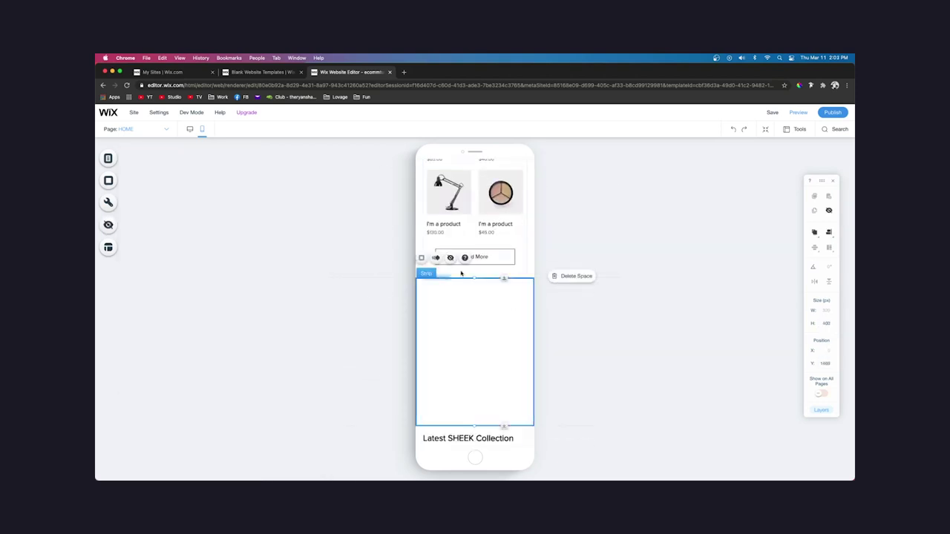
scroll(519, 289, "down", 5)
left_click(483, 297)
left_click(544, 250)
left_click(475, 244)
scroll(490, 282, "up", 2)
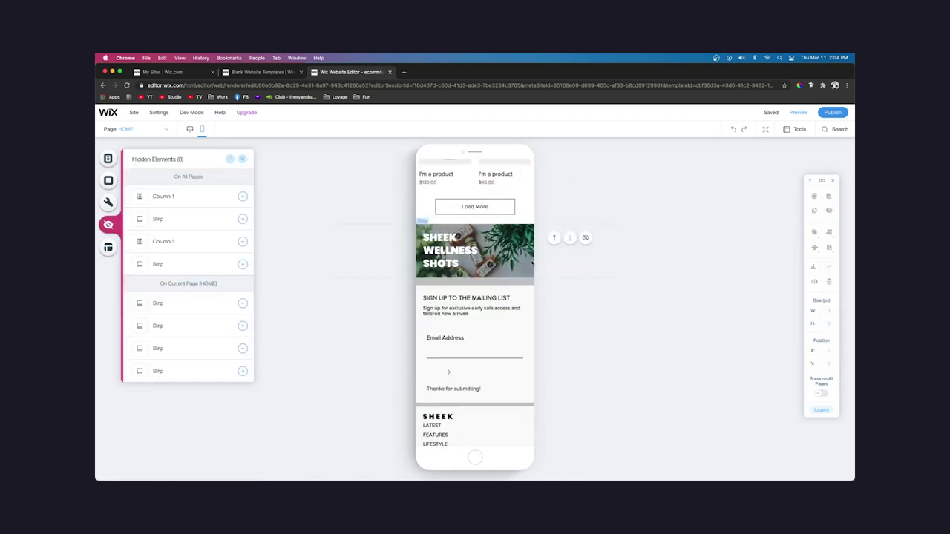
left_click(509, 294)
scroll(508, 295, "down", 4)
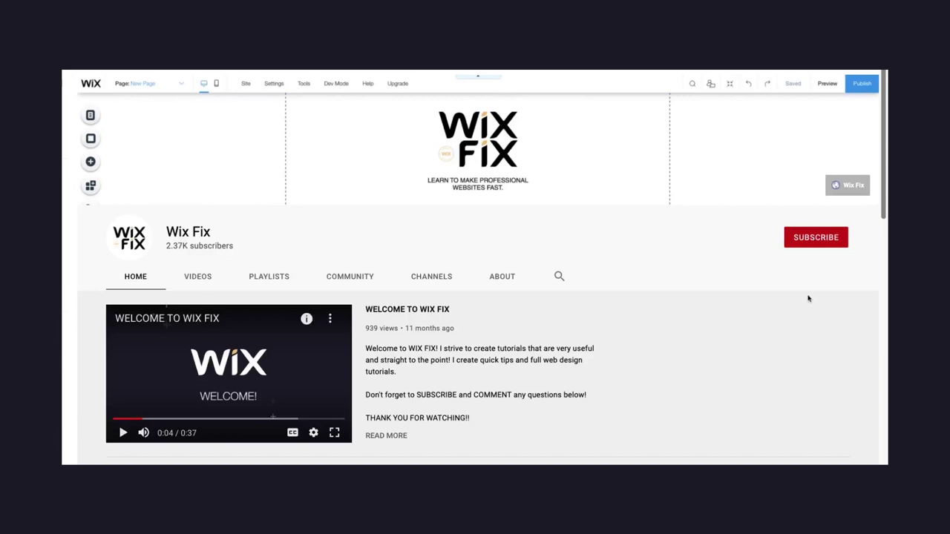
left_click(813, 239)
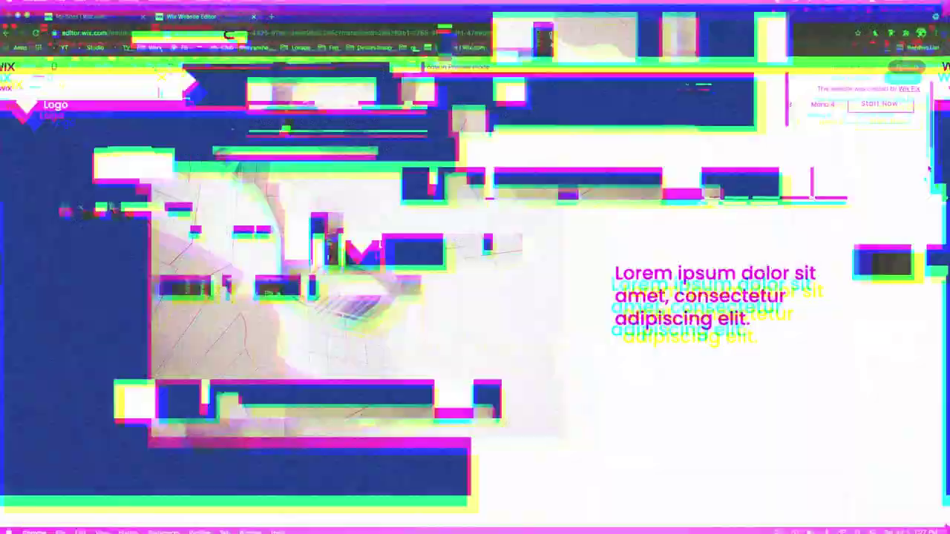
Review the desktop preview of the home page, from the opening section down through the numbered columns and architecture image sections.
scroll(945, 176, "down", 10)
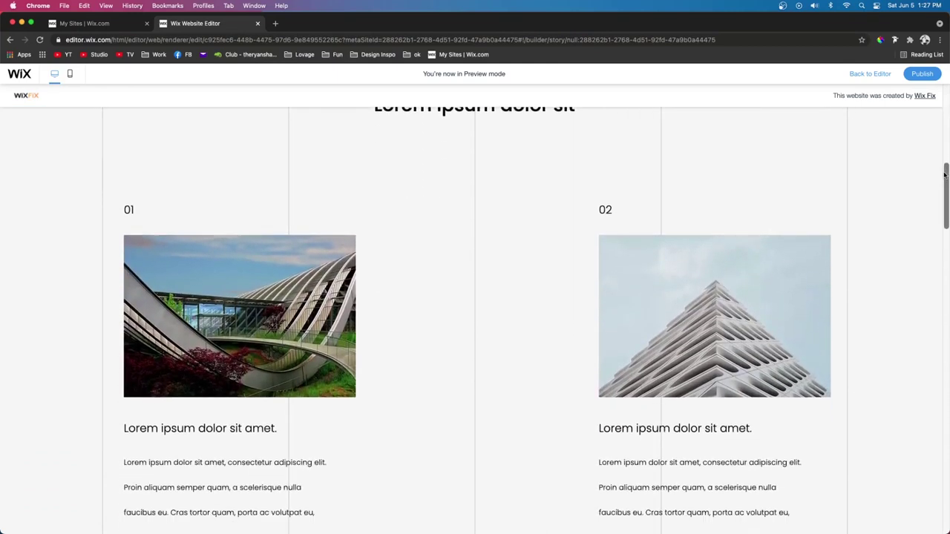
scroll(945, 175, "down", 4)
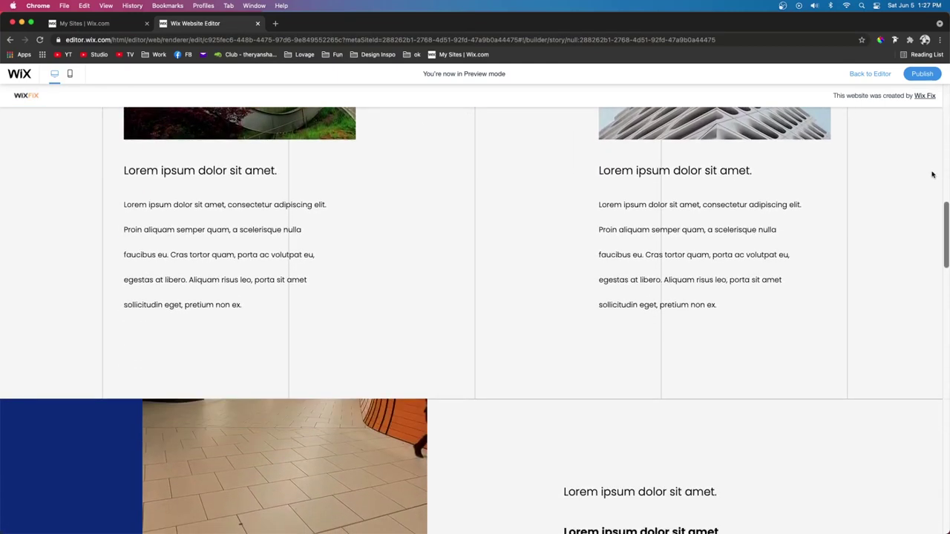
scroll(933, 175, "down", 6)
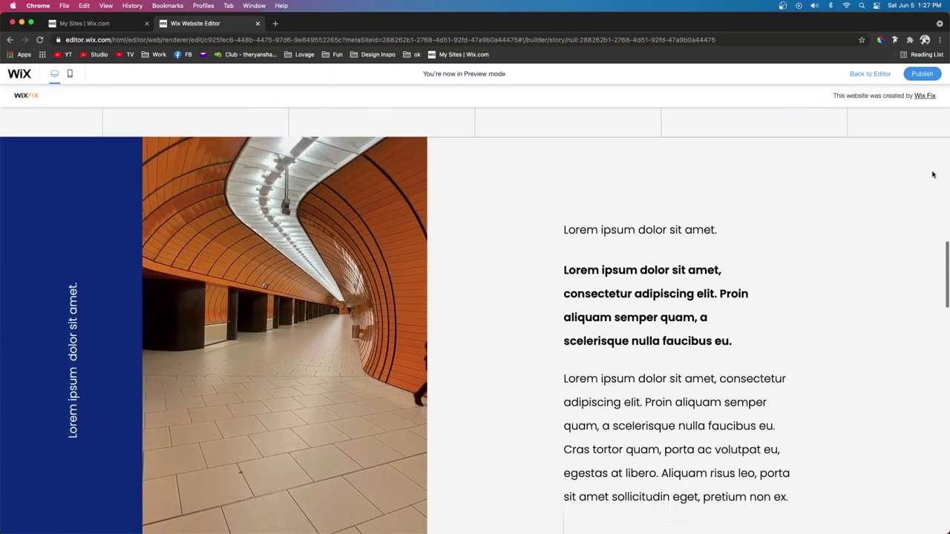
scroll(933, 175, "down", 5)
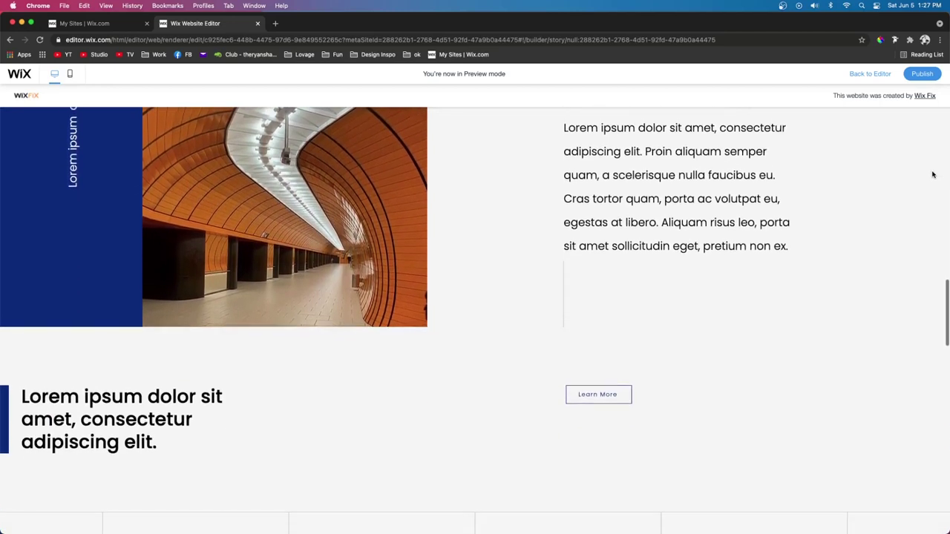
scroll(933, 175, "down", 4)
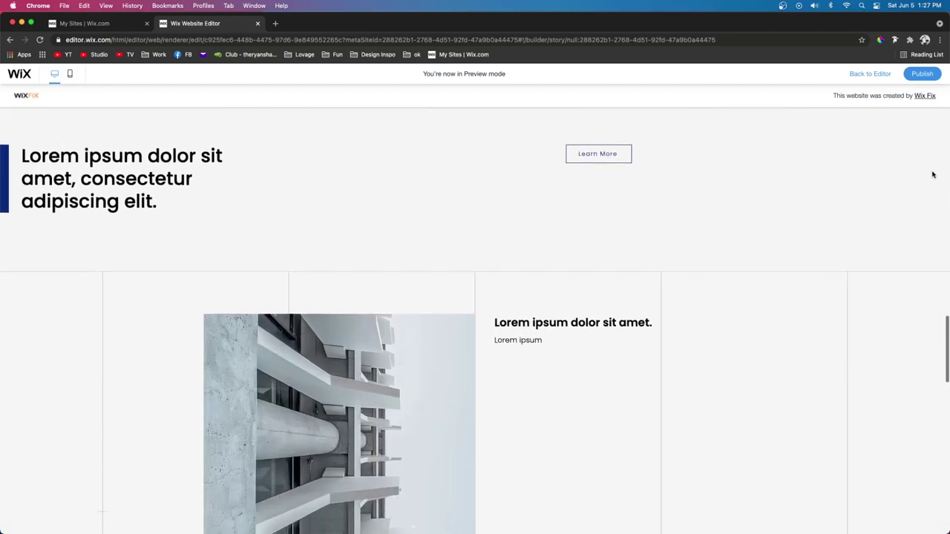
scroll(933, 175, "down", 6)
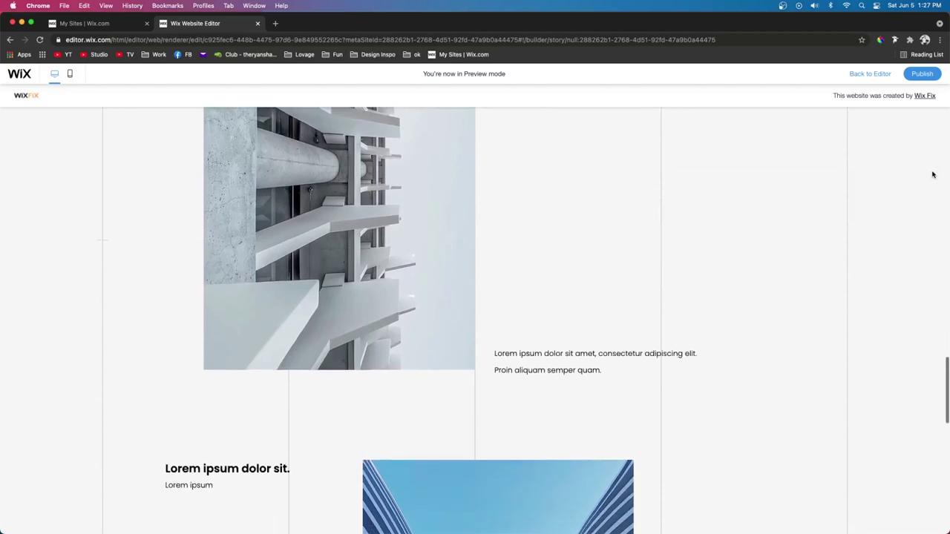
scroll(933, 175, "down", 5)
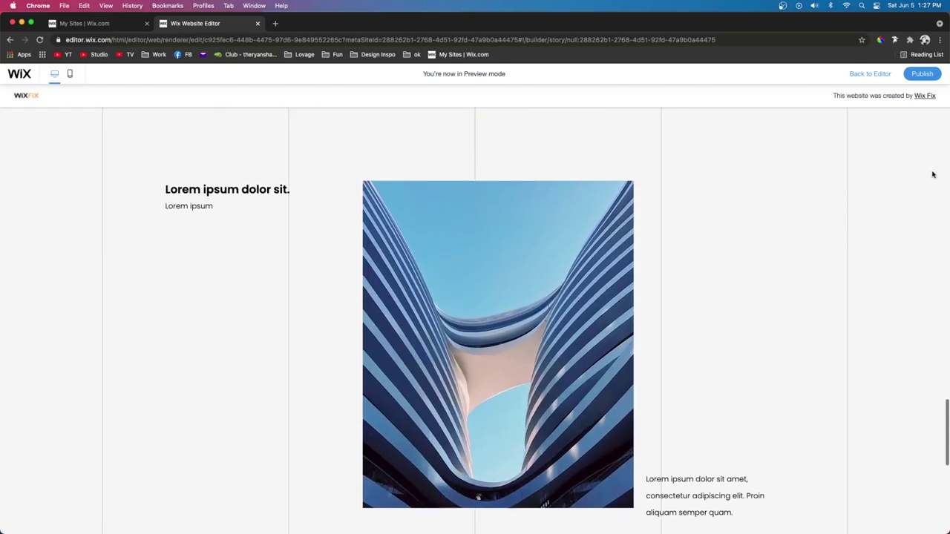
scroll(933, 175, "down", 5)
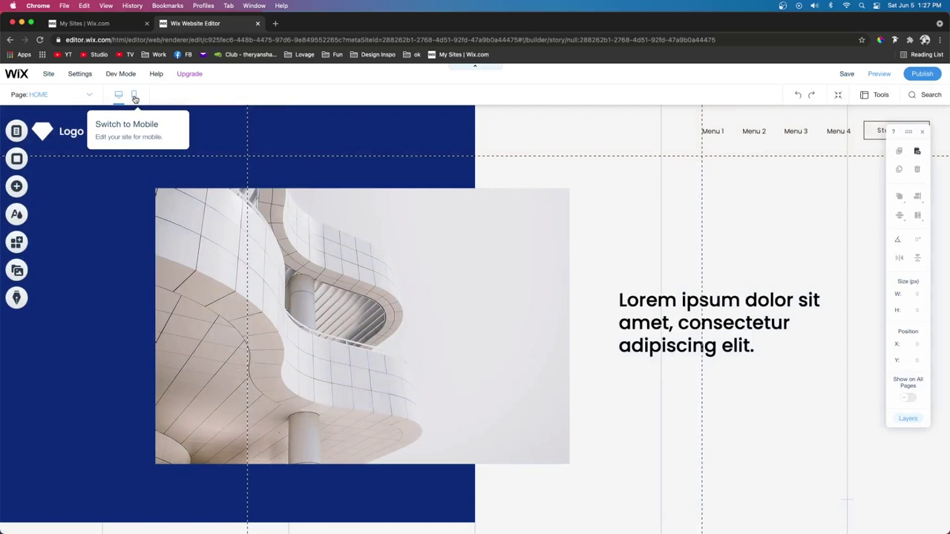
Switch the home page to the mobile editor, look over its layout, and check the header against the recommended header size.
left_click(134, 97)
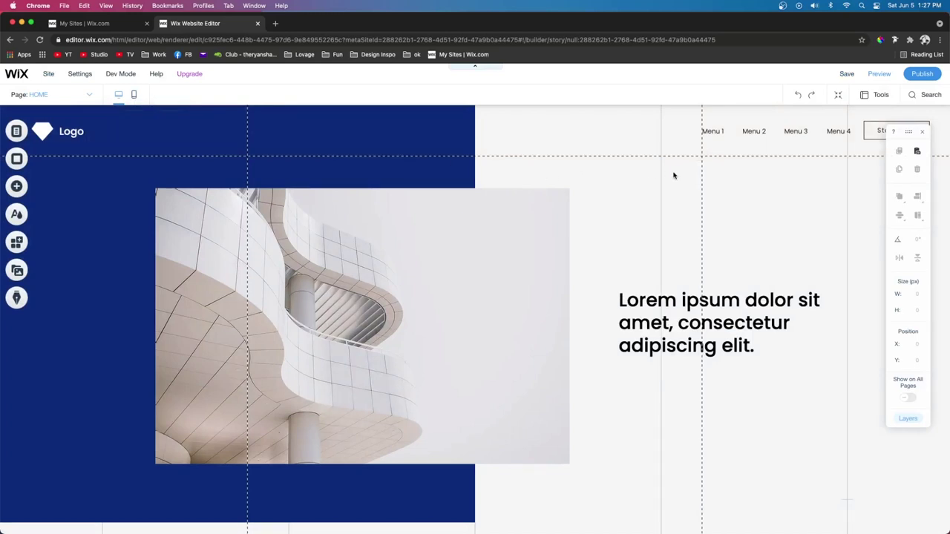
scroll(587, 202, "down", 5)
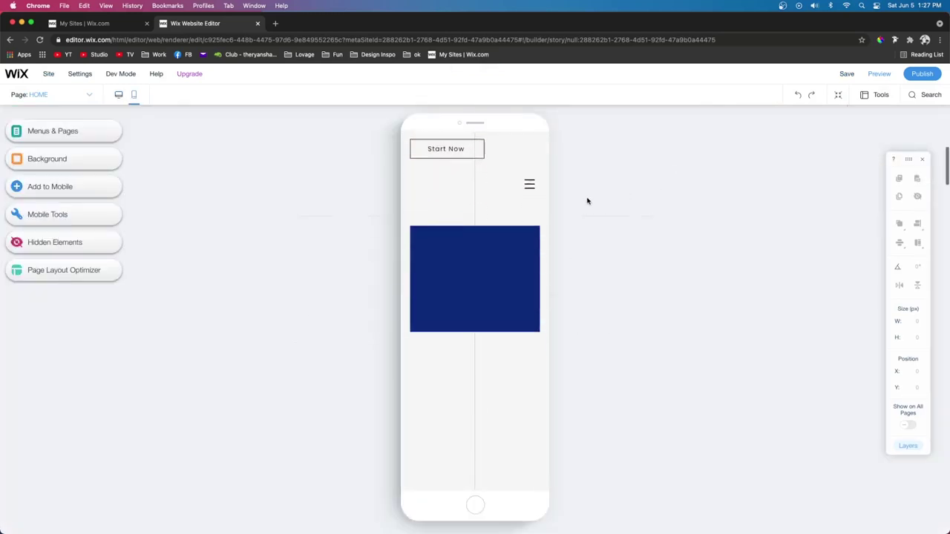
scroll(587, 201, "down", 10)
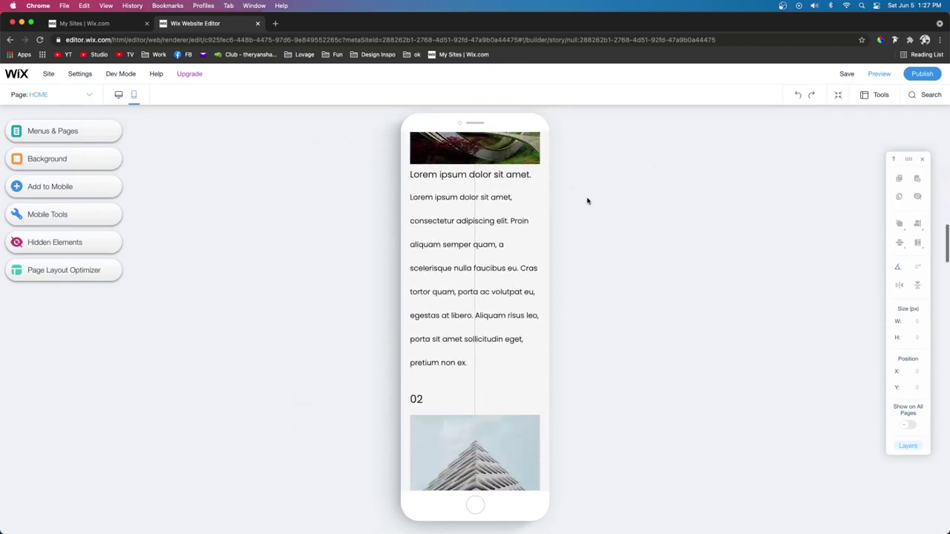
scroll(588, 201, "up", 15)
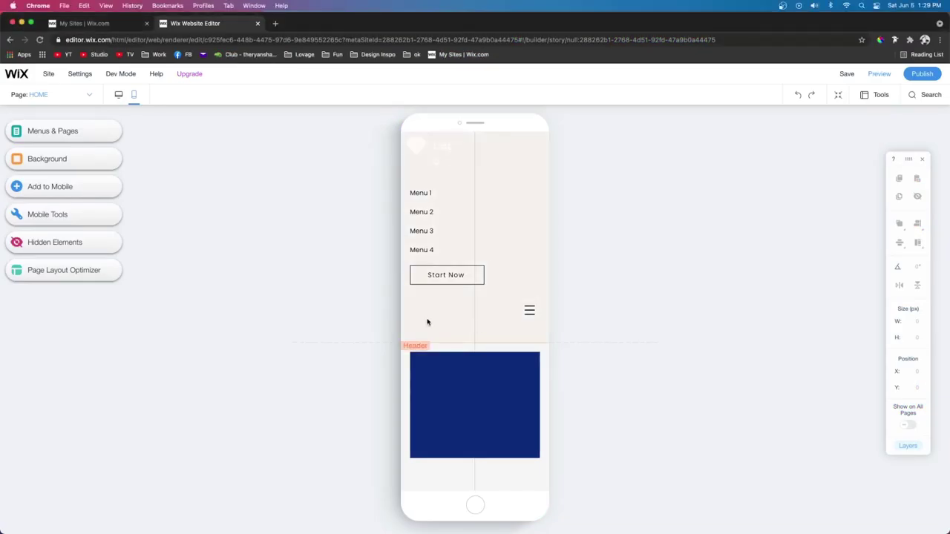
left_click(462, 327)
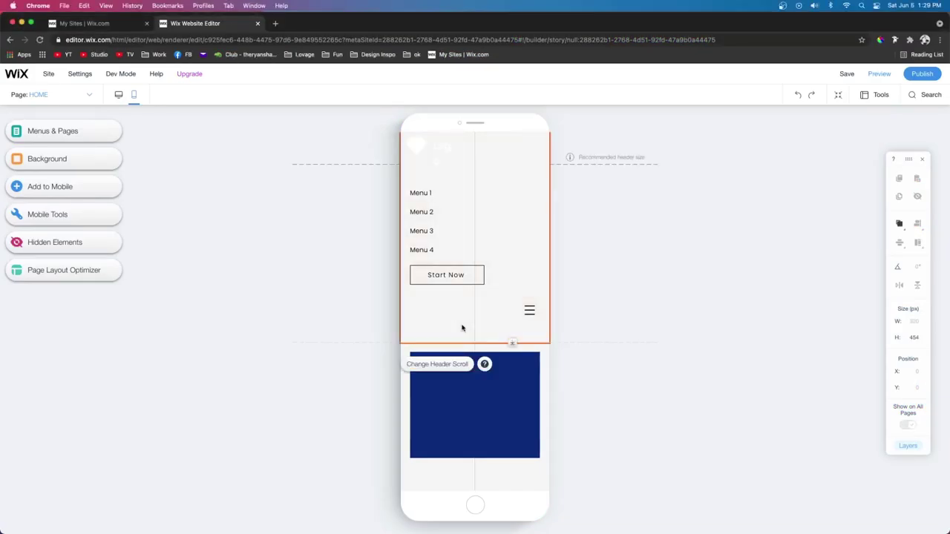
mouse_move(583, 161)
Return to the desktop editor and inspect the header strip and its two columns.
left_click(115, 100)
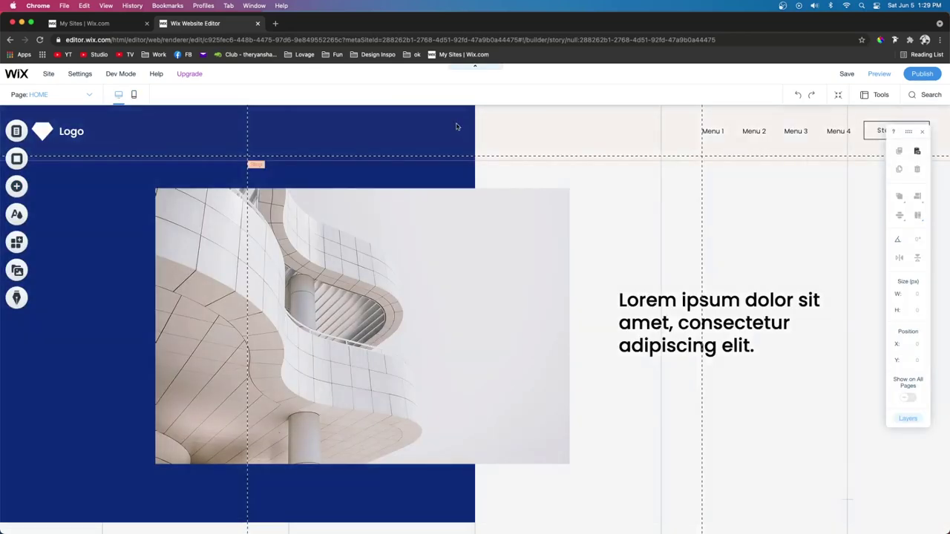
left_click(457, 127)
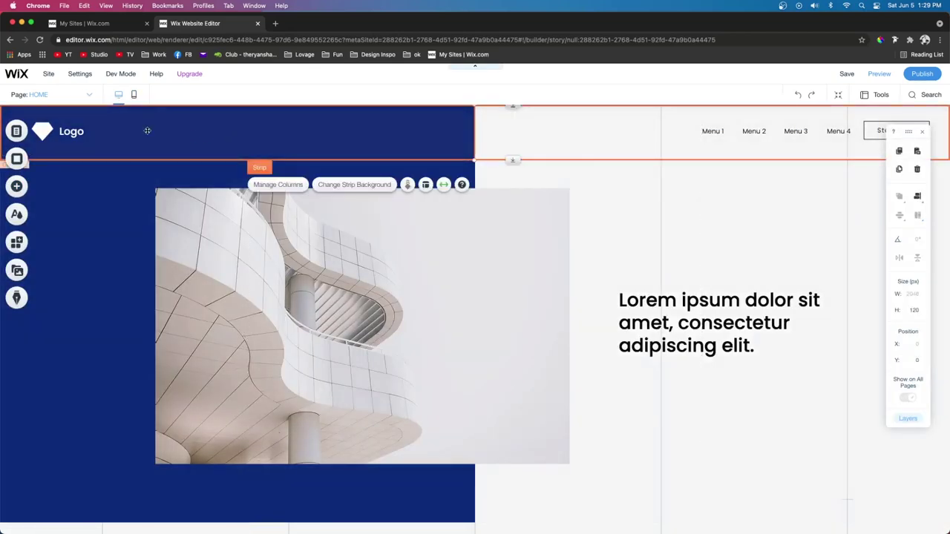
left_click(254, 134)
left_click(561, 132)
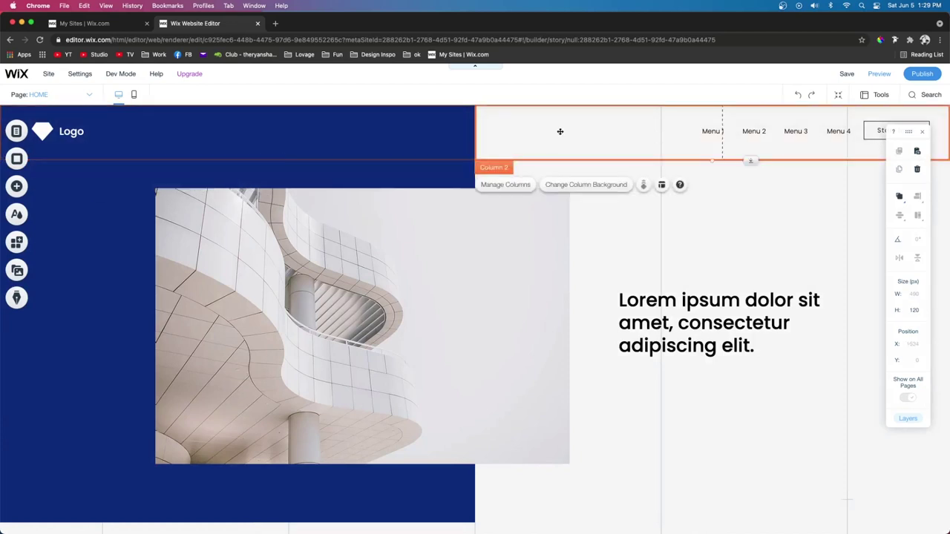
Switch back to the mobile editor and inspect the header strip, its second column, the mobile menu icon and the header container.
left_click(133, 95)
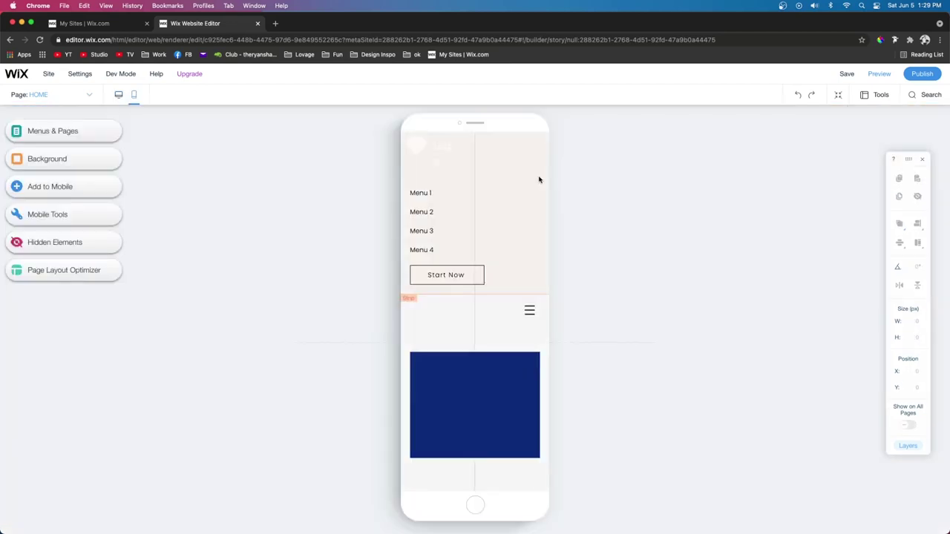
left_click(539, 177)
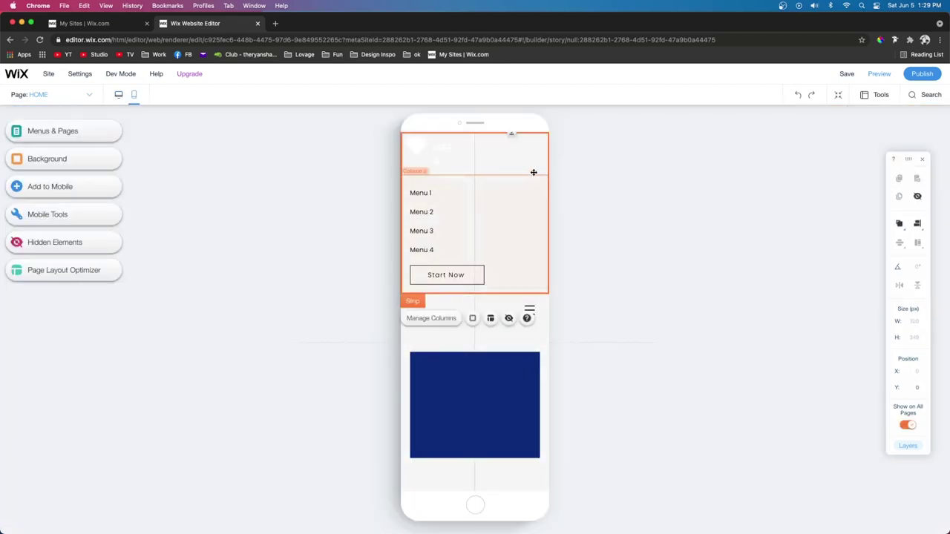
left_click(542, 225)
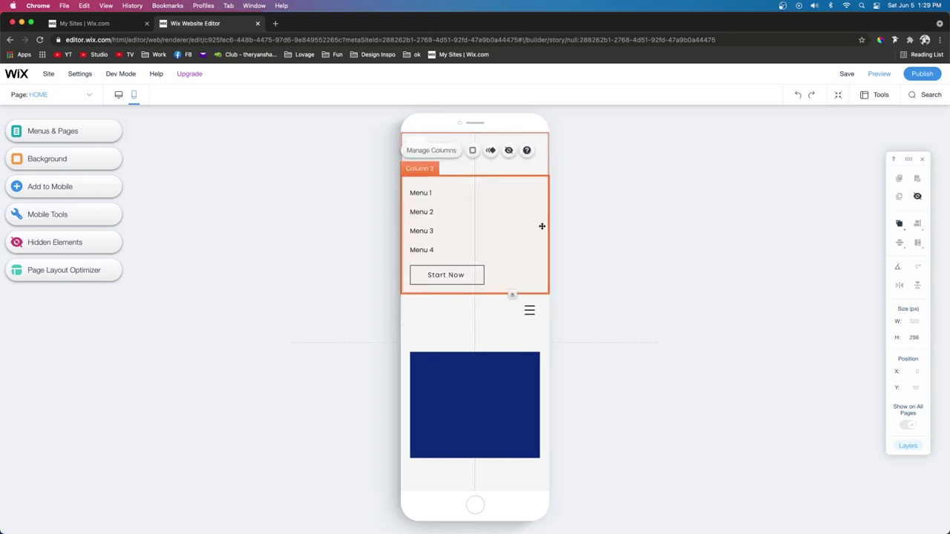
left_click(530, 310)
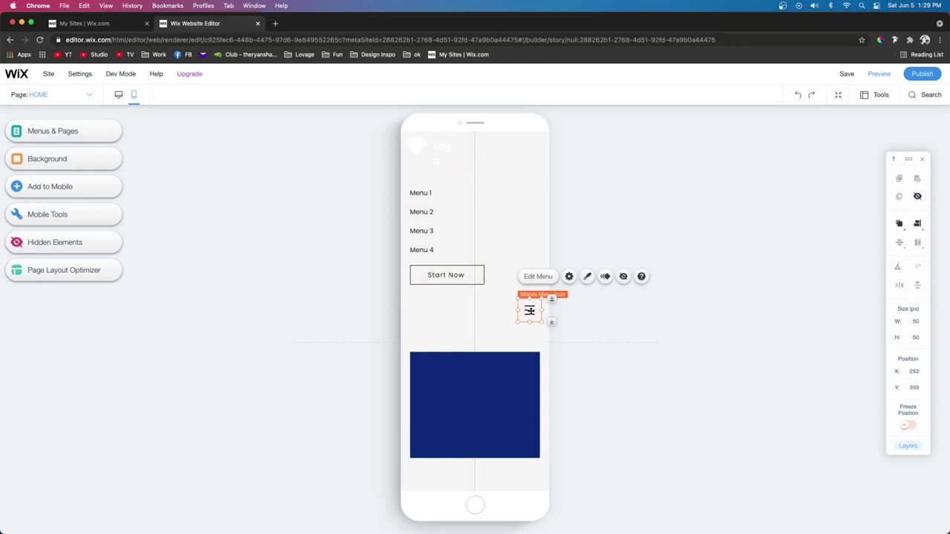
left_click(481, 312)
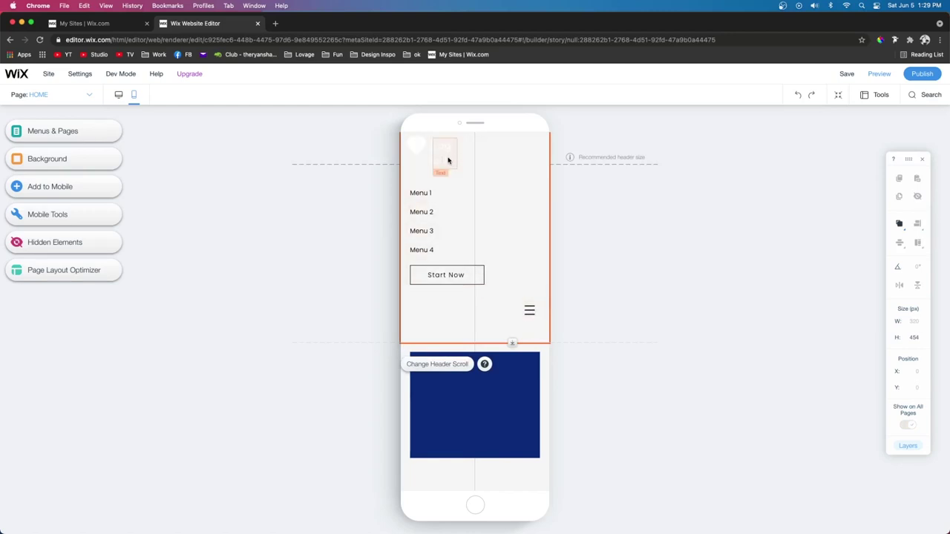
left_click(509, 160)
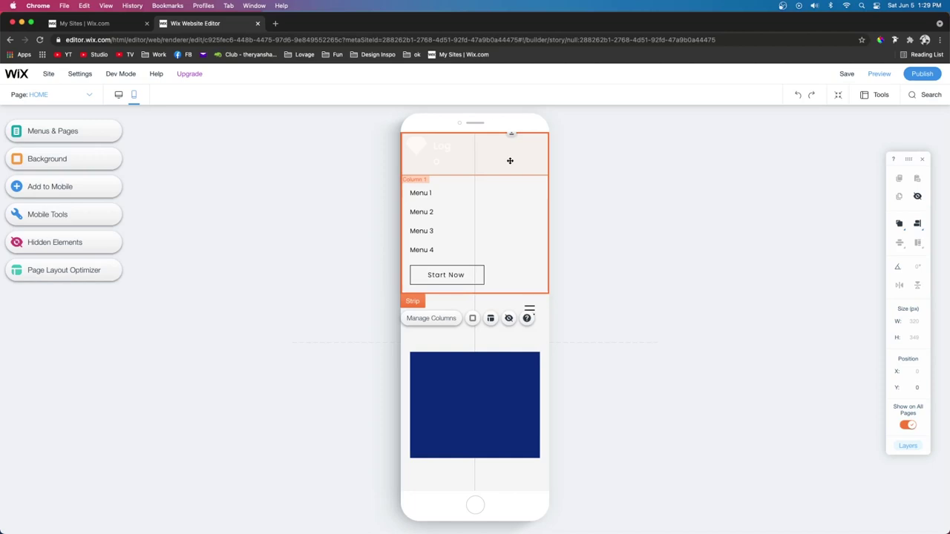
Compare the mobile menu icon with the separate Menu 1, Menu 2 and Menu 3 text elements in the header's second column.
left_click(529, 308)
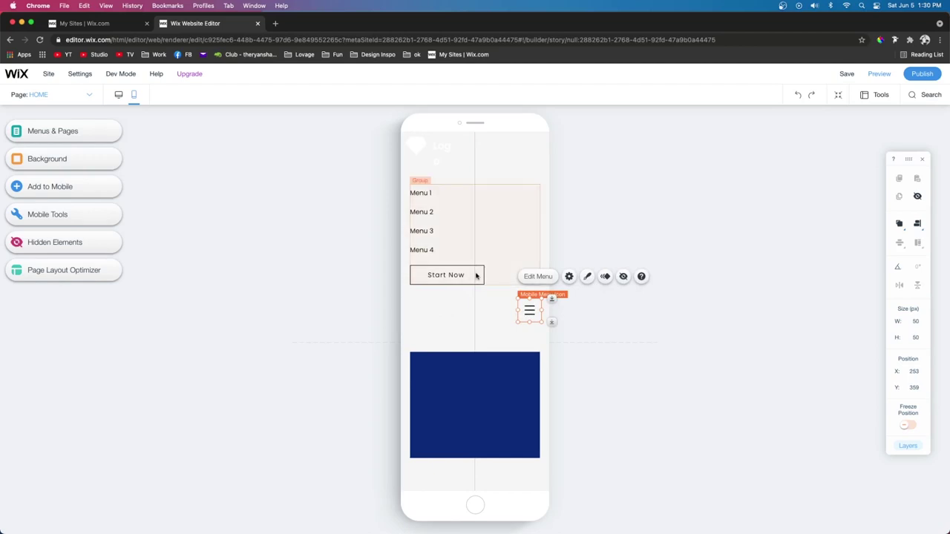
left_click(421, 193)
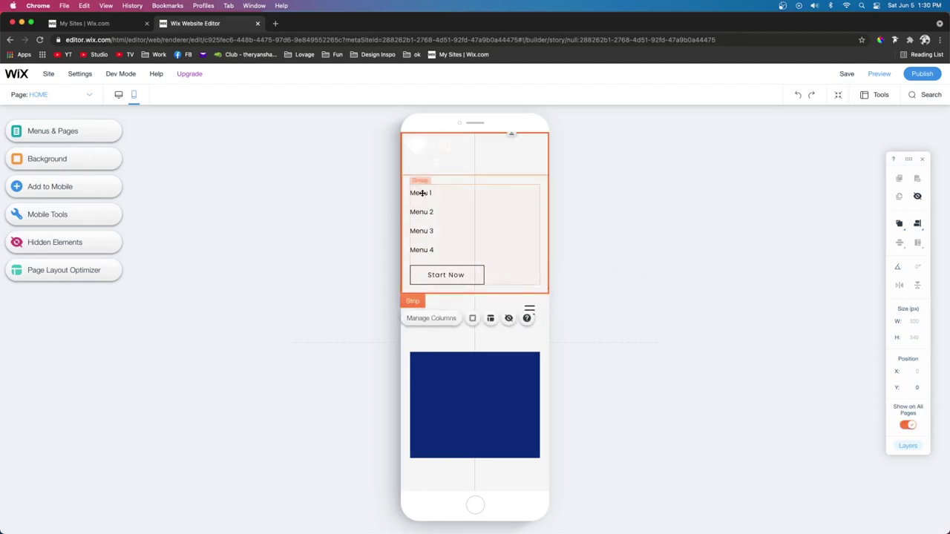
left_click(421, 193)
left_click(421, 212)
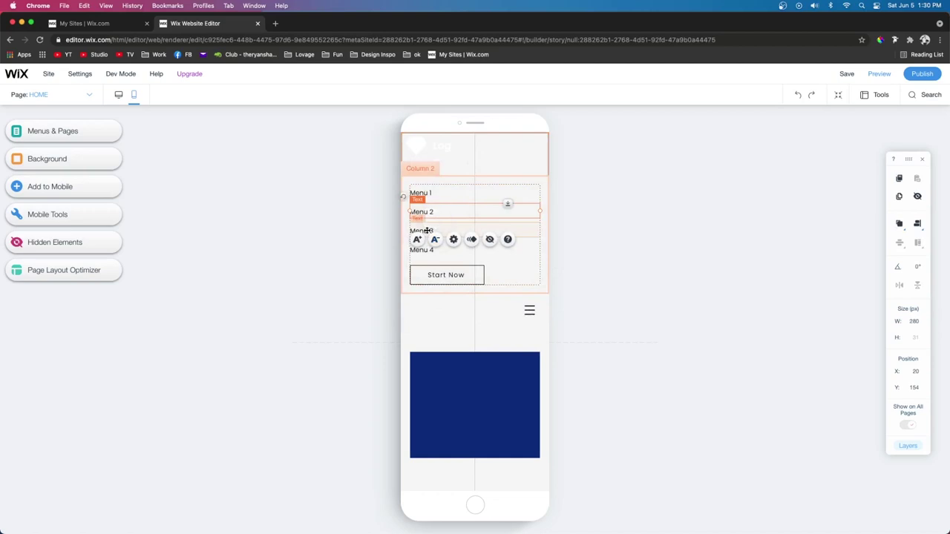
left_click(428, 231)
left_click(530, 313)
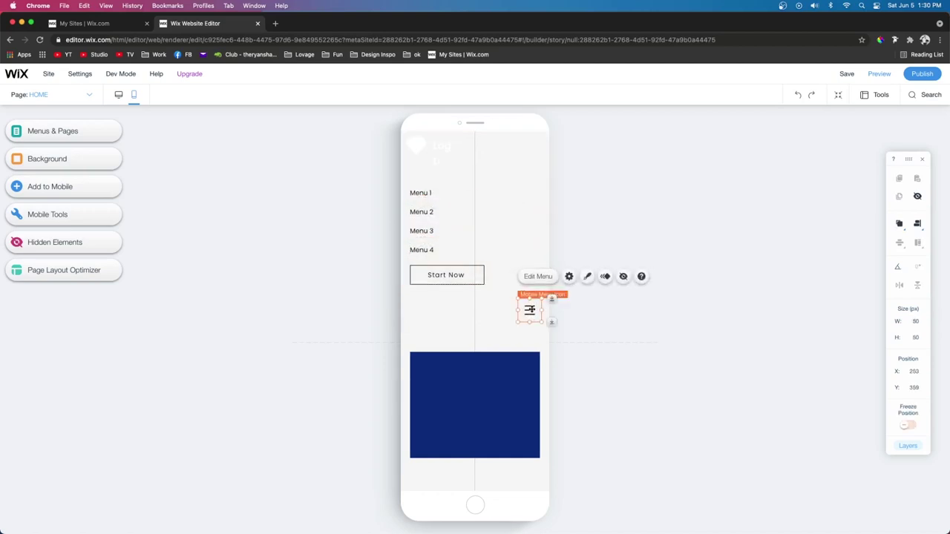
Move the Start Now button out of the header's grouped elements and into the mobile Menu Box.
left_click(442, 275)
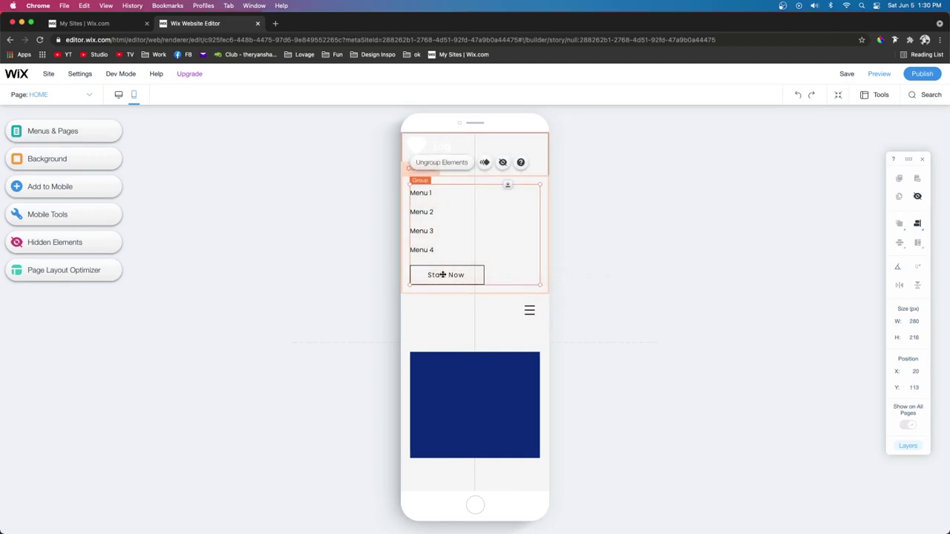
left_click(442, 274)
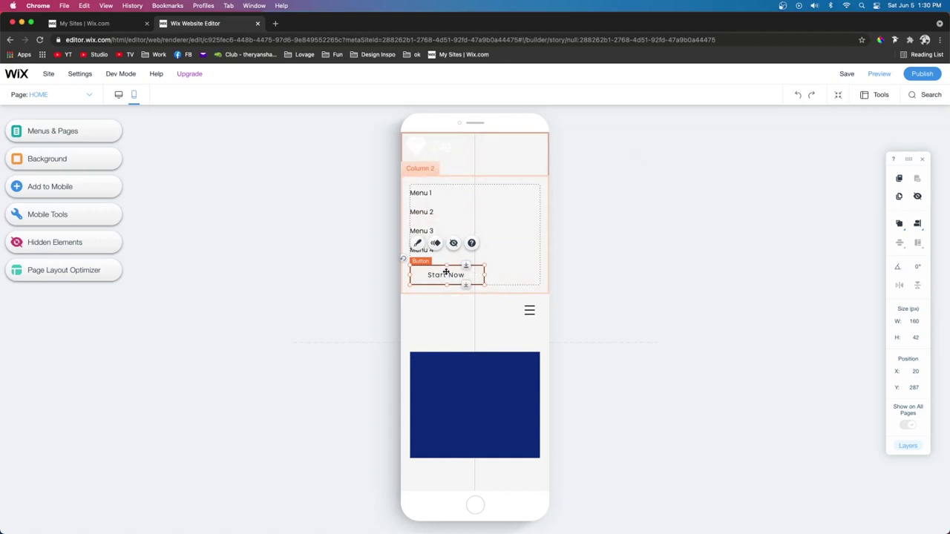
right_click(446, 272)
mouse_move(468, 282)
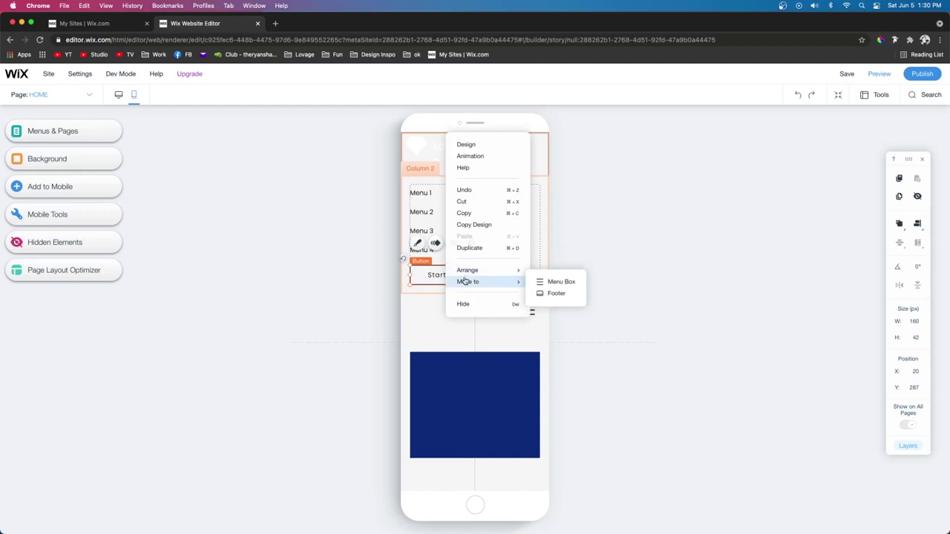
left_click(557, 283)
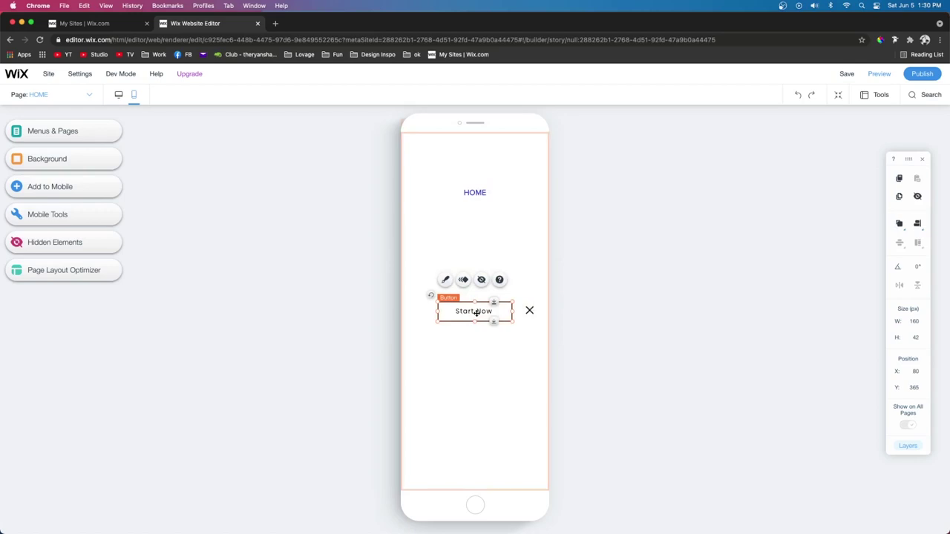
Move the Start Now button down to Y 410 and place the mobile menu above it at Y 102.
left_click_drag(473, 312, 473, 331)
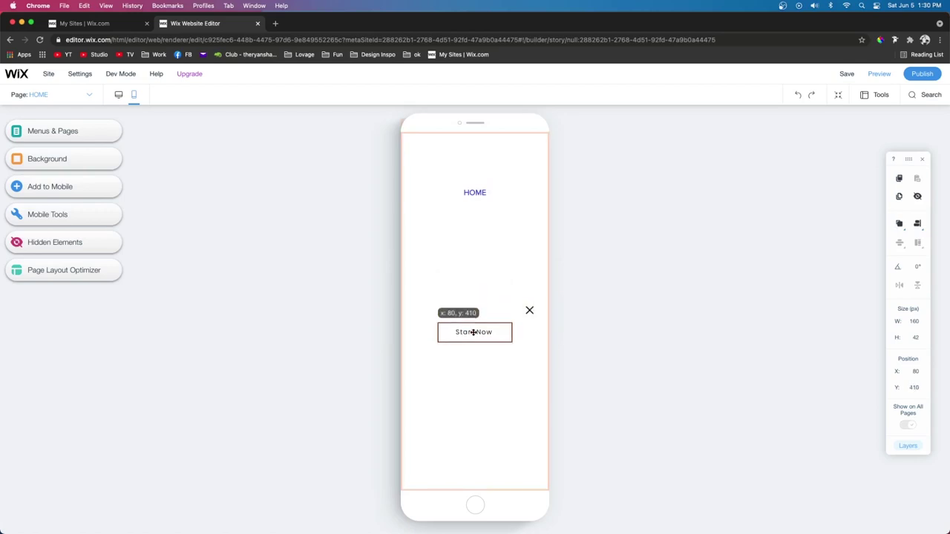
left_click(474, 204)
left_click_drag(473, 204, 473, 317)
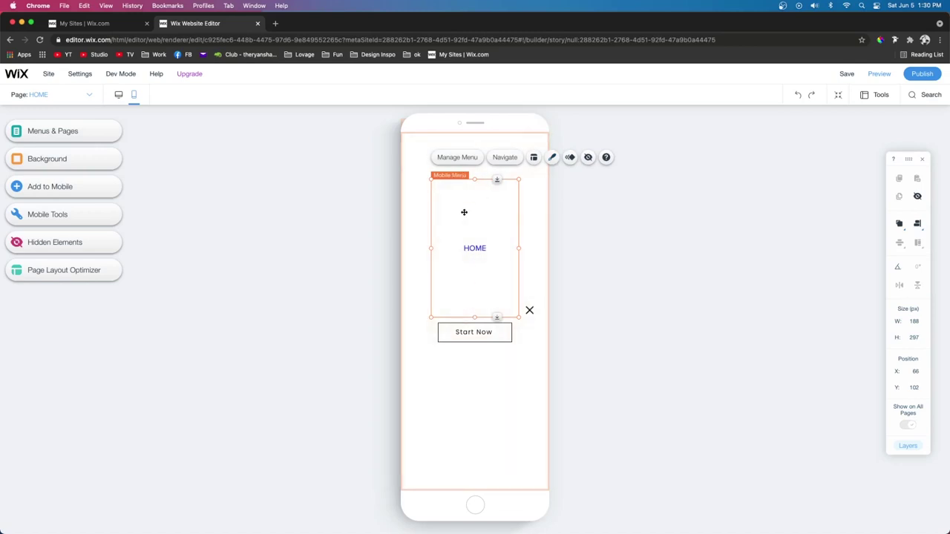
Set the mobile menu's regular text to Poppins Light at 16 px.
left_click(553, 158)
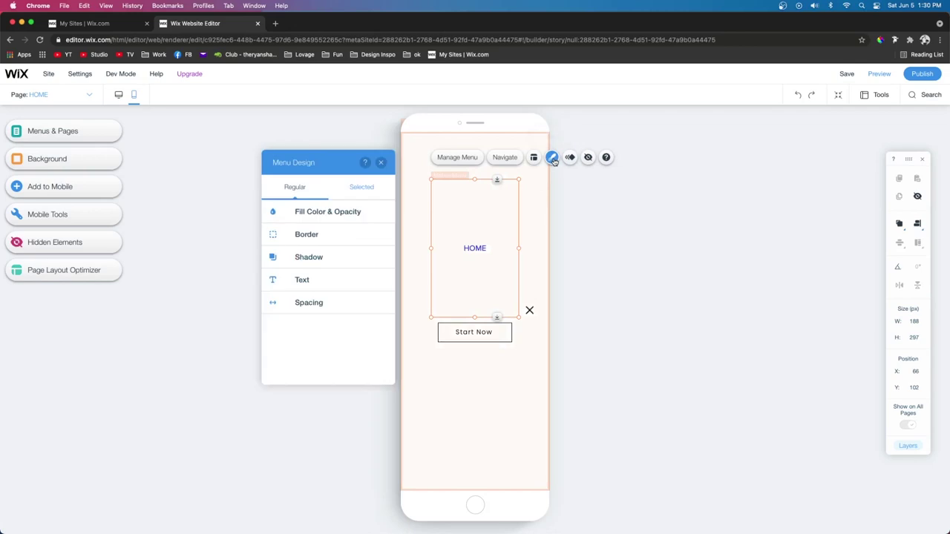
left_click(304, 280)
left_click(334, 288)
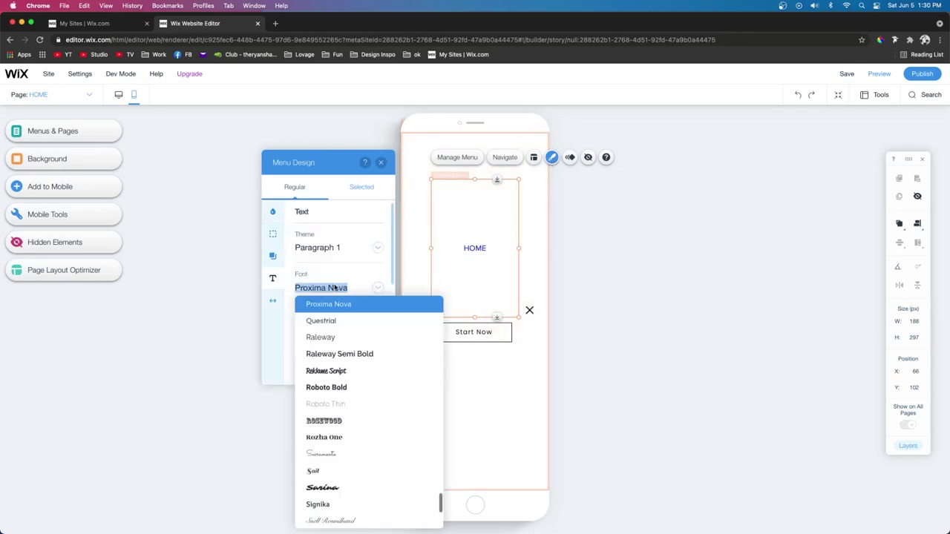
type("Poppins Black")
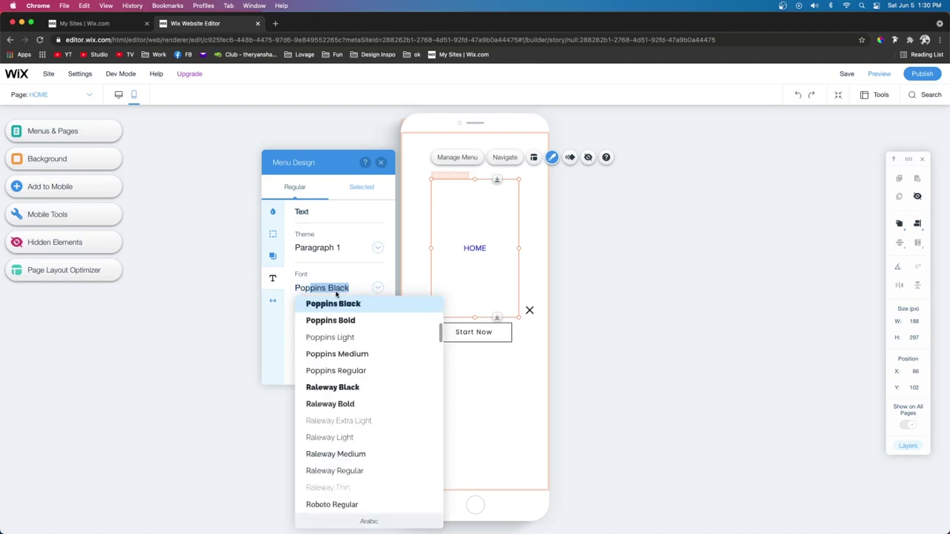
left_click(342, 338)
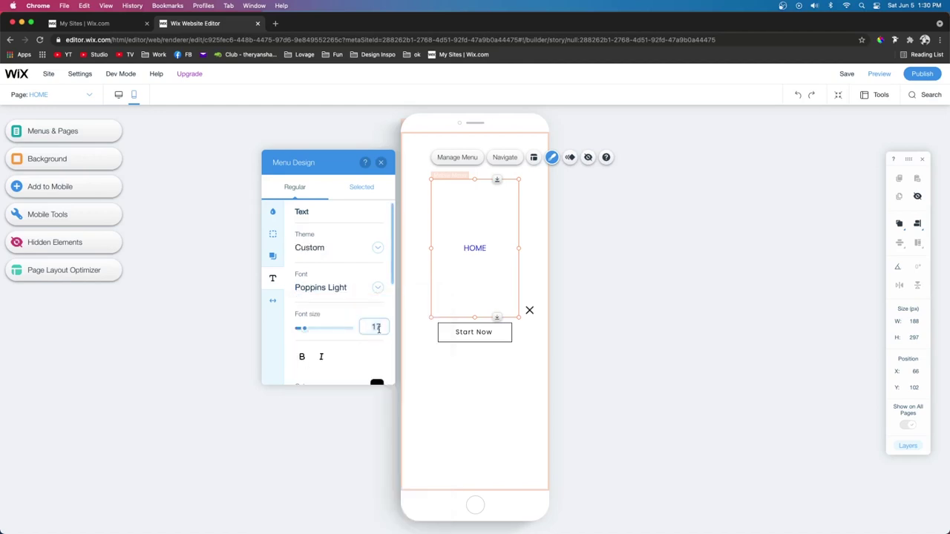
left_click(376, 327)
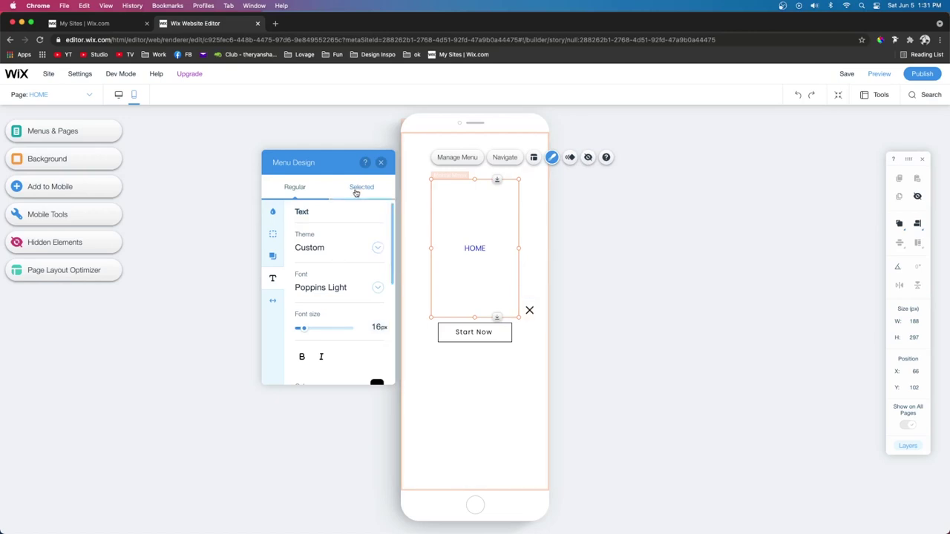
Set the colour of the mobile menu's selected state to the blue theme colour #384AD3.
left_click(358, 188)
left_click(377, 236)
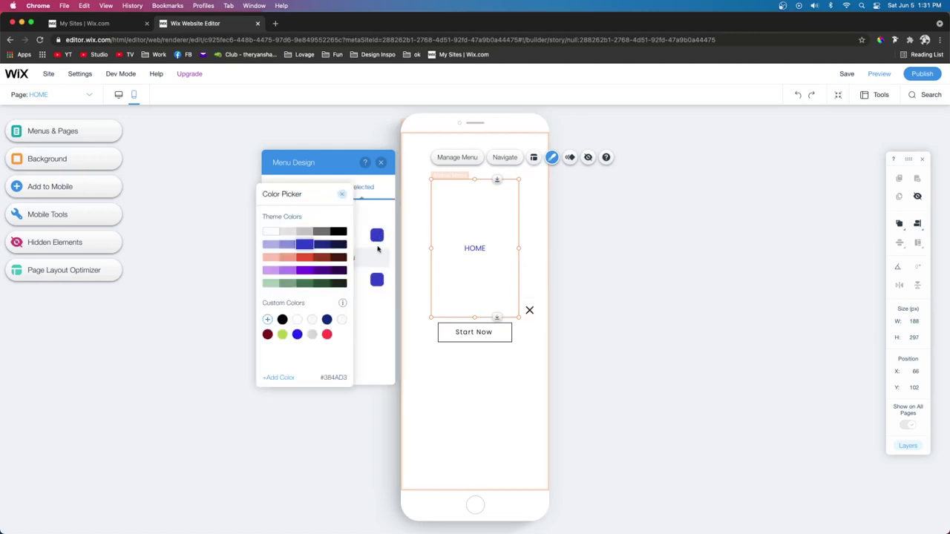
left_click(304, 244)
Inspect the desktop header strip and the blue box beneath it, and return to the mobile editor.
left_click(207, 142)
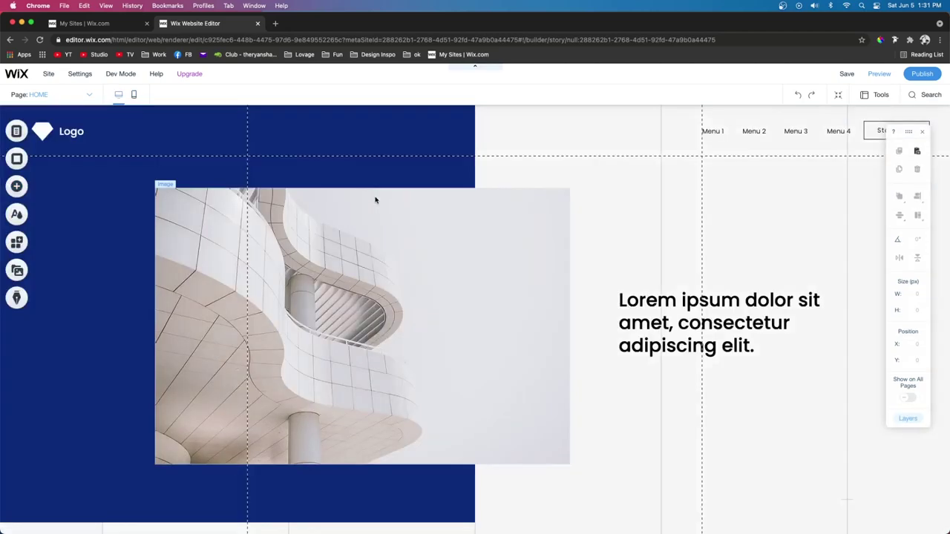
left_click(138, 170)
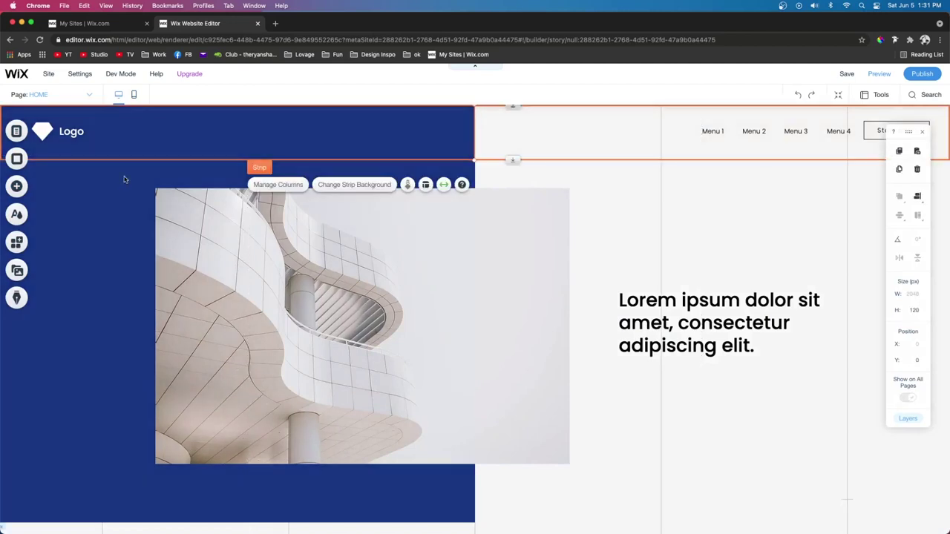
left_click(119, 178)
left_click(134, 97)
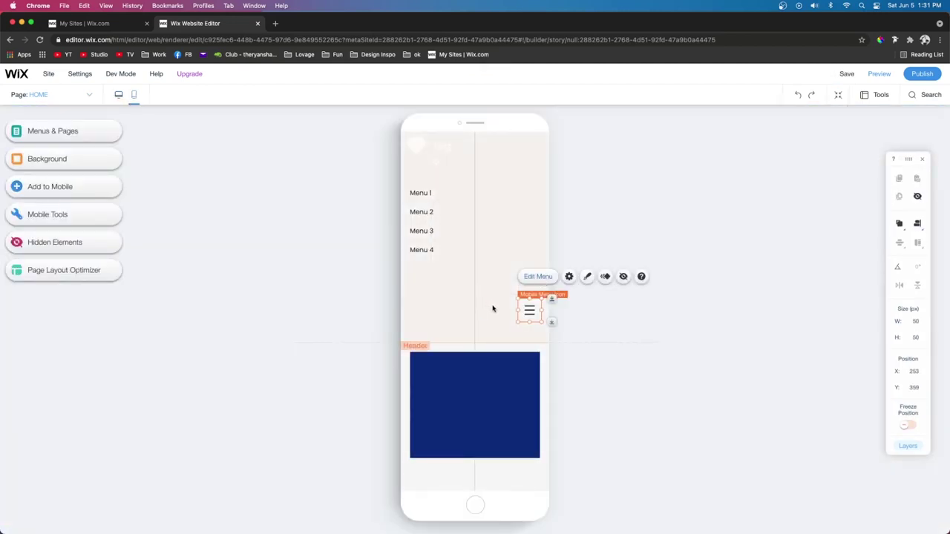
Move the mobile menu icon to the upper-right corner of the header at X 260, Y 10.
left_click(502, 309)
left_click(530, 315)
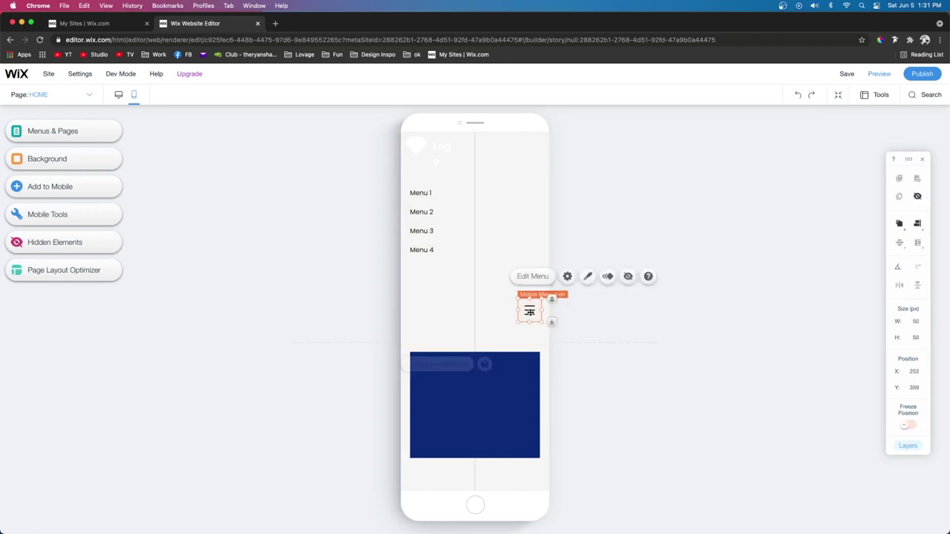
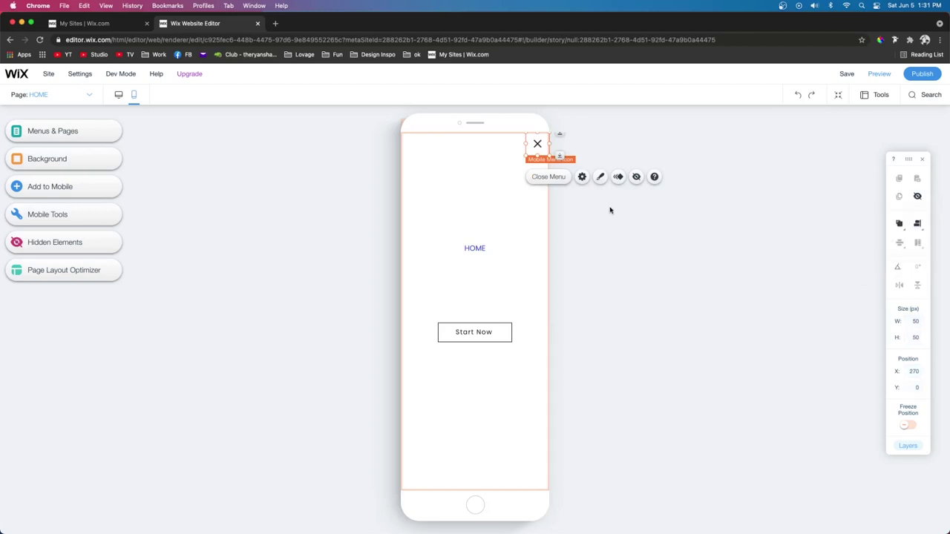
key("shift+Down")
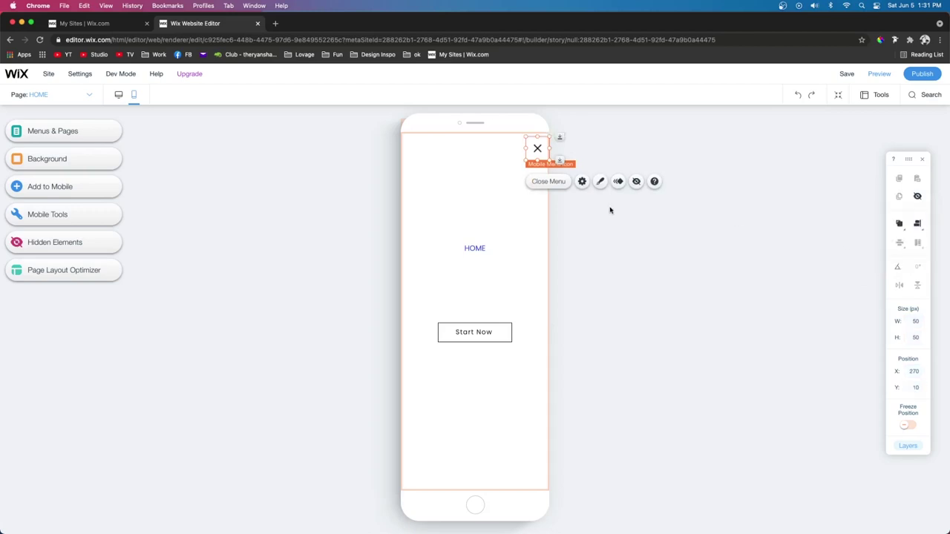
key("shift+Left")
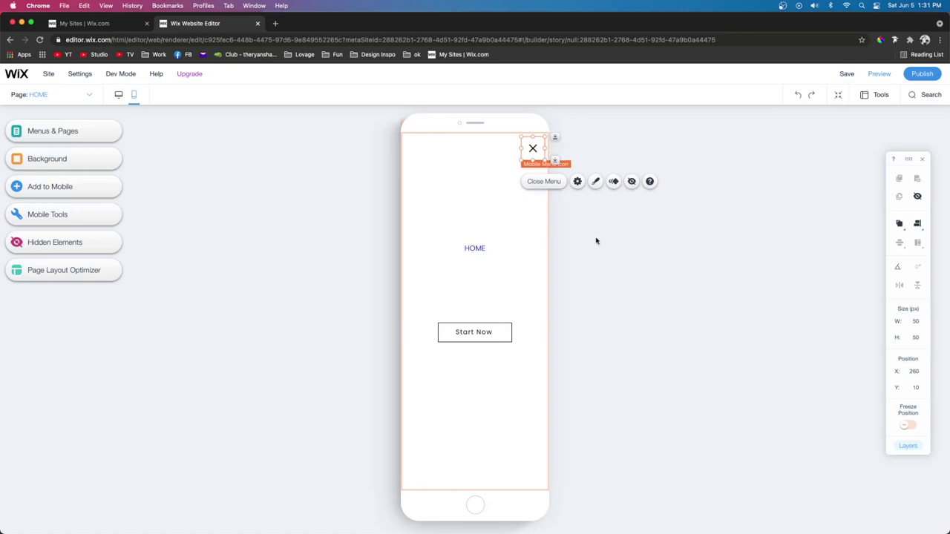
Review the Menu Box background options and close the mobile menu.
left_click(532, 214)
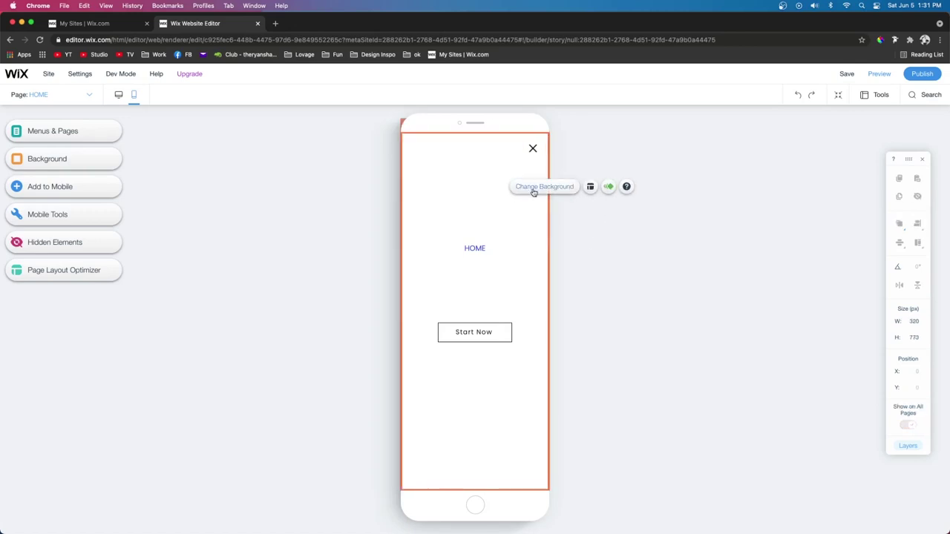
left_click(534, 191)
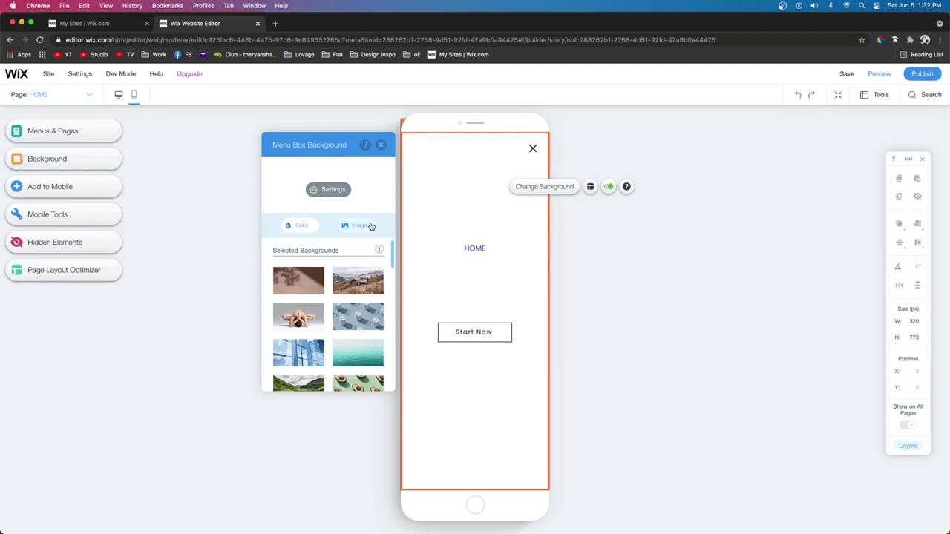
left_click(535, 152)
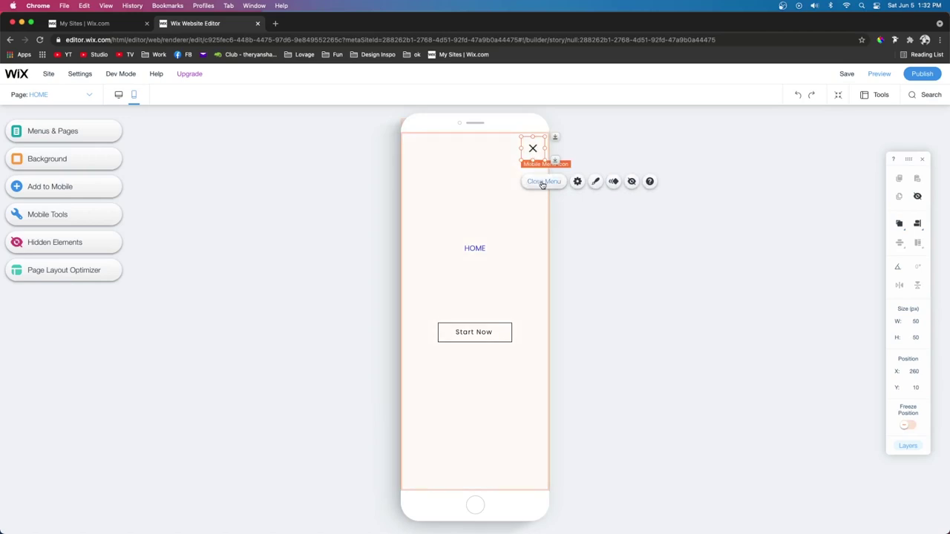
left_click(543, 184)
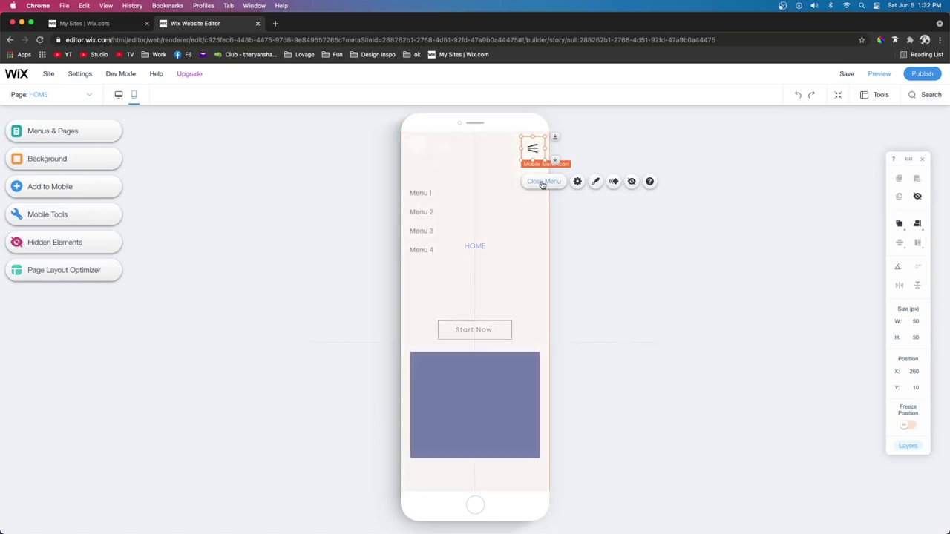
Hide the header strip's second column, which holds the Menu 1 to Menu 4 texts, on mobile.
left_click(466, 290)
left_click(451, 271)
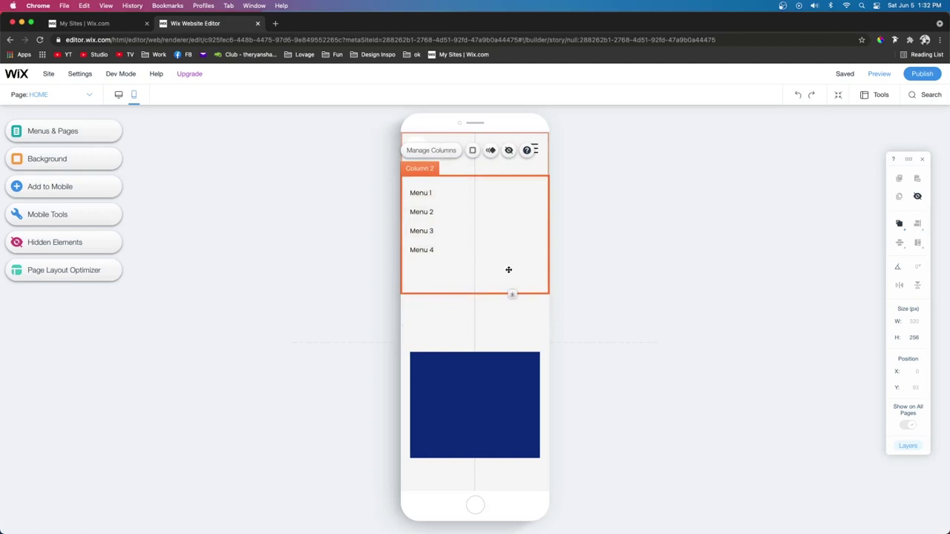
left_click(480, 164)
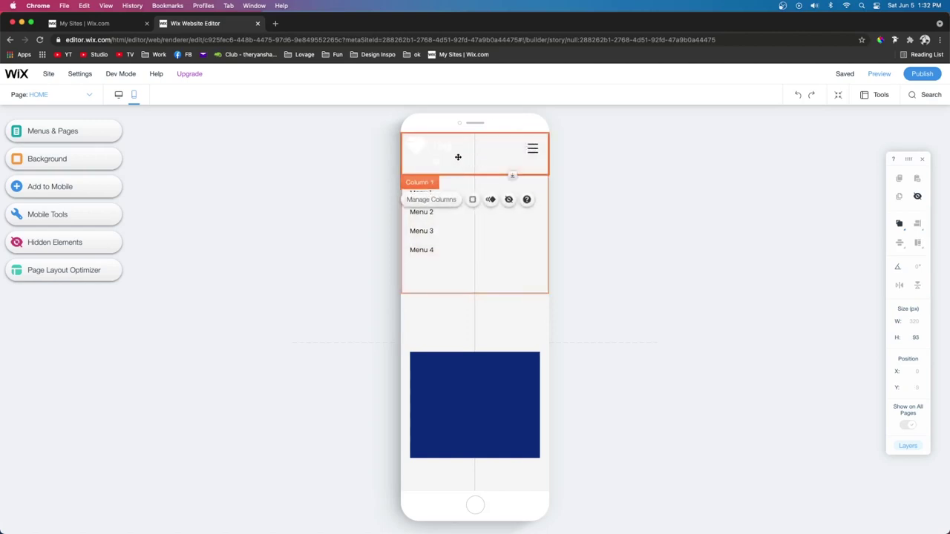
left_click(469, 289)
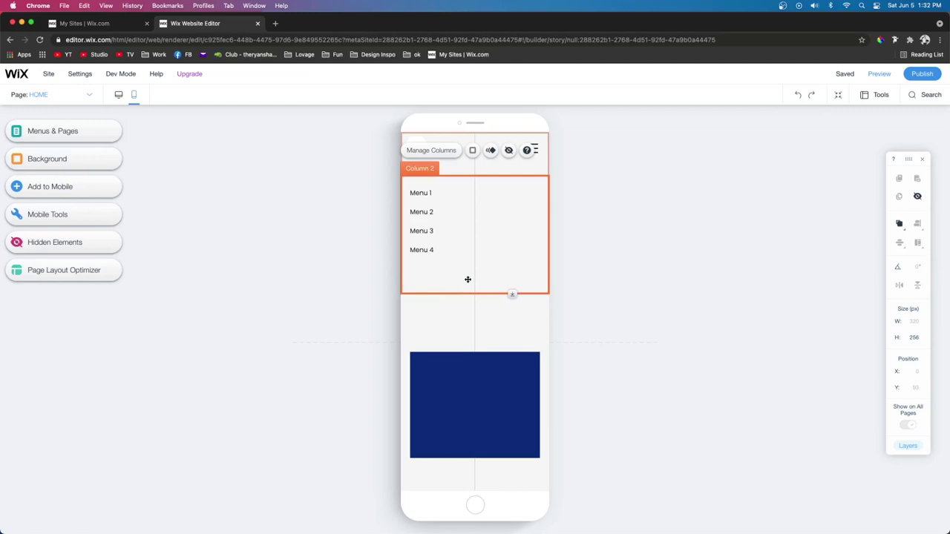
left_click(508, 151)
Shrink the header's logo icon, reduce the Logo text's font size and move the text close beside the icon.
left_click(420, 149)
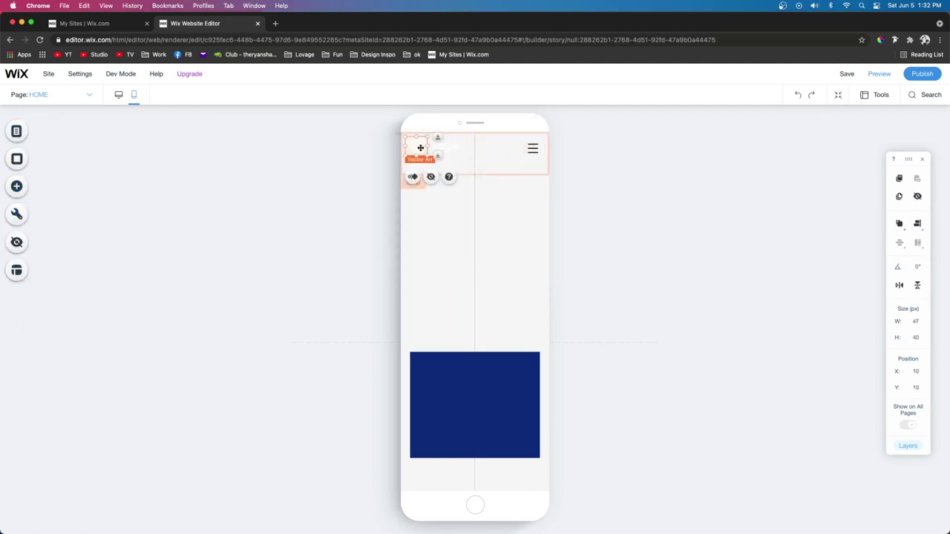
left_click(420, 153)
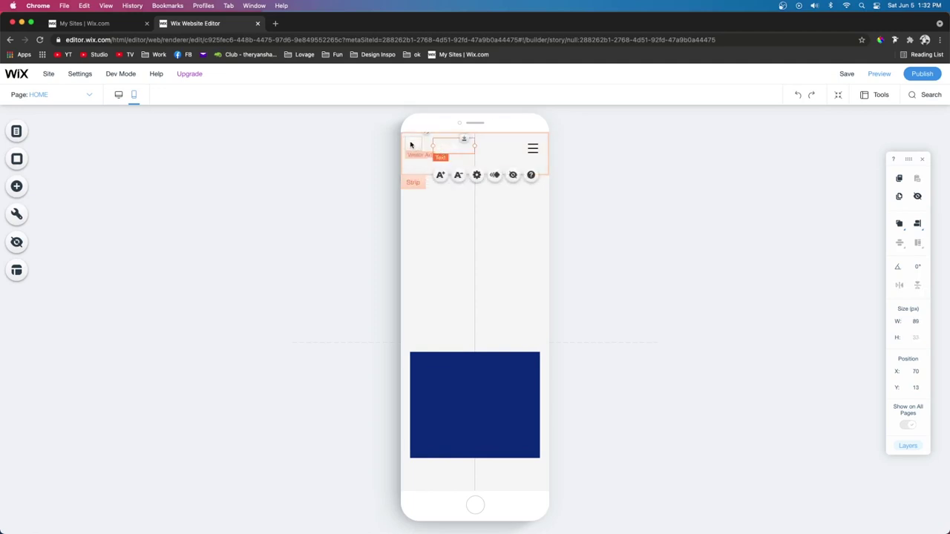
left_click(459, 176)
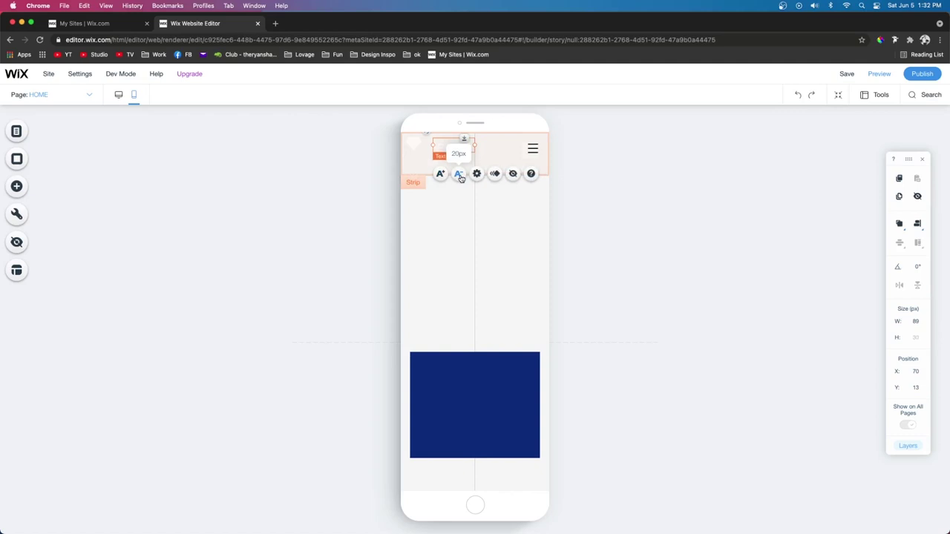
left_click(459, 176)
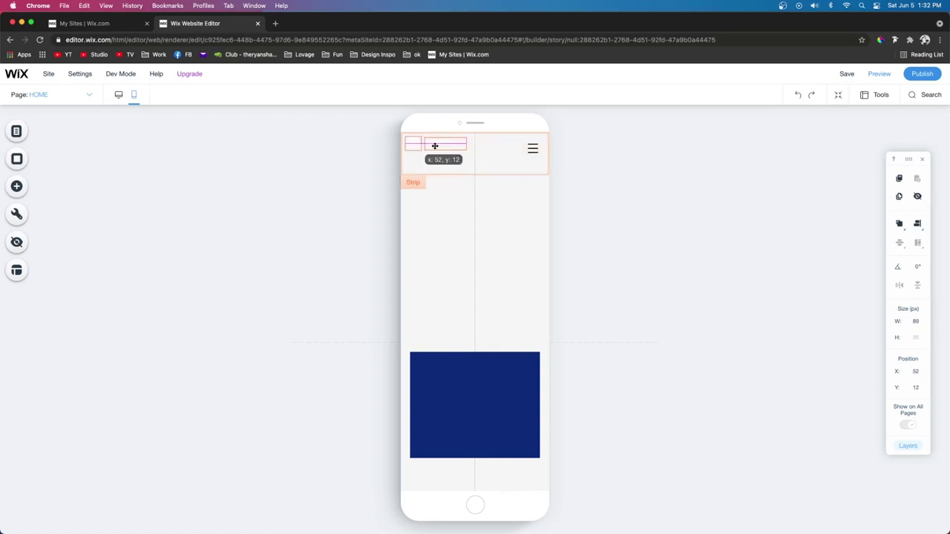
left_click_drag(444, 147, 417, 149)
Position the logo icon and Logo text together in the header strip at X 20, Y 20.
left_click(509, 152)
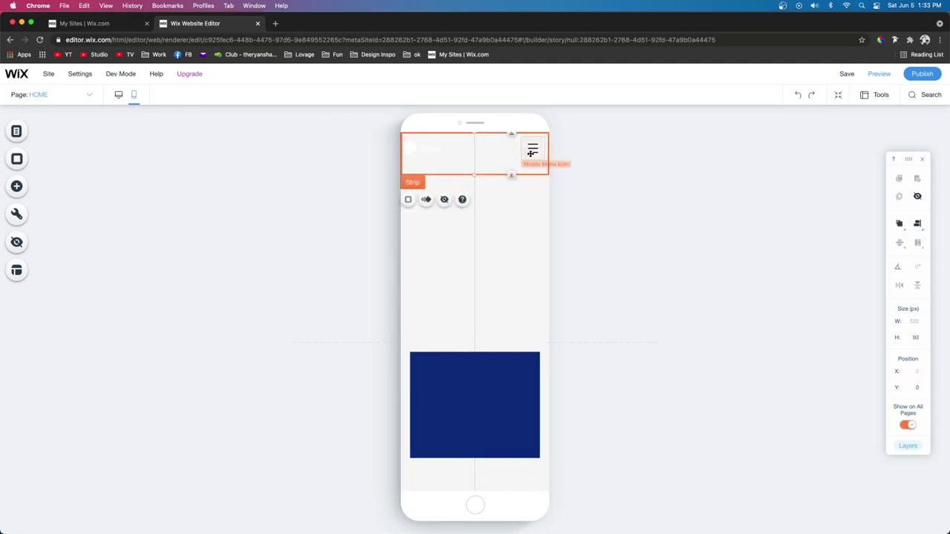
left_click(408, 150)
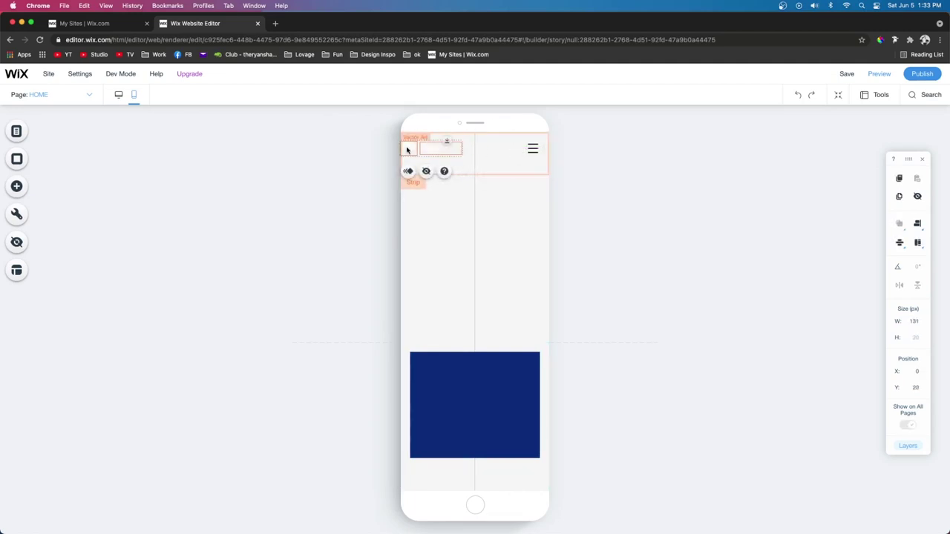
key("shift+Right")
key("shift+Right")
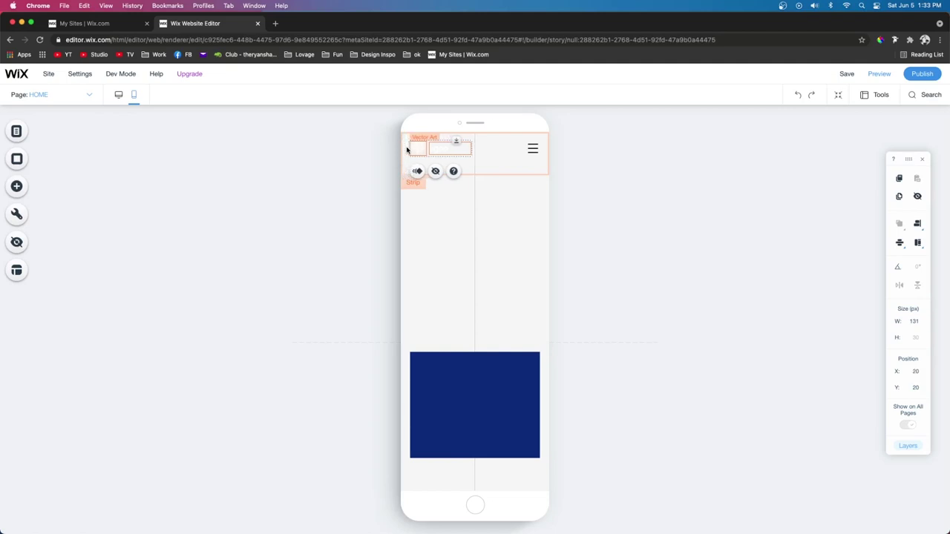
left_click(407, 150)
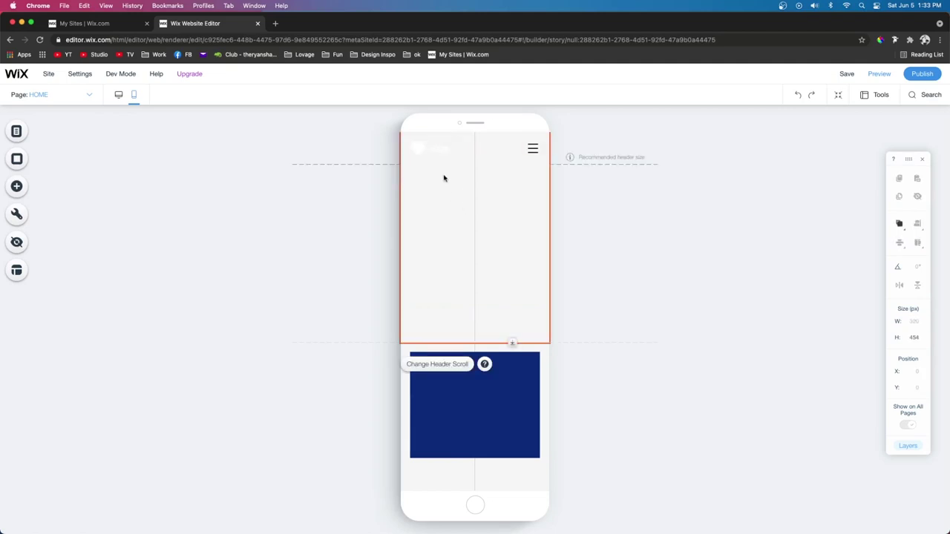
left_click(421, 151)
left_click(438, 152)
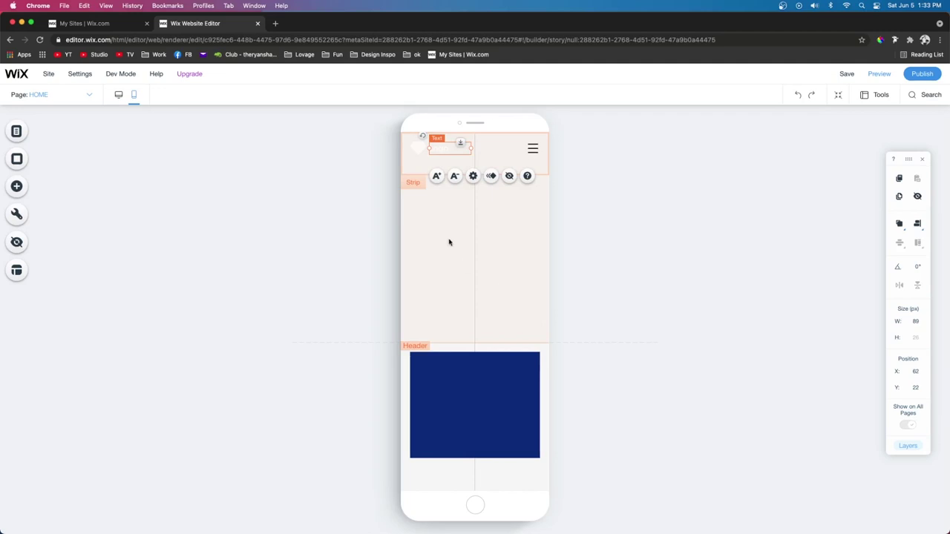
scroll(451, 256, "down", 5)
left_click(439, 206)
left_click_drag(438, 201, 431, 201)
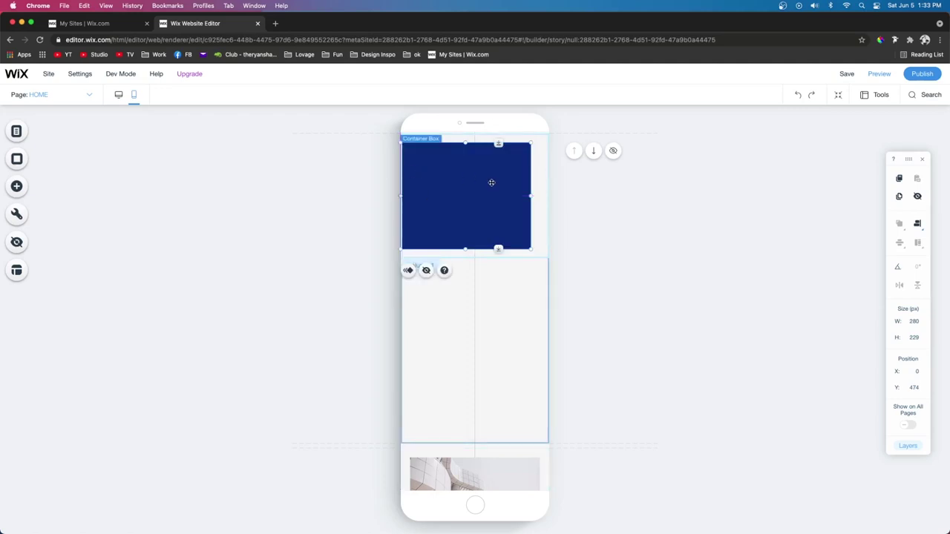
key("super+z")
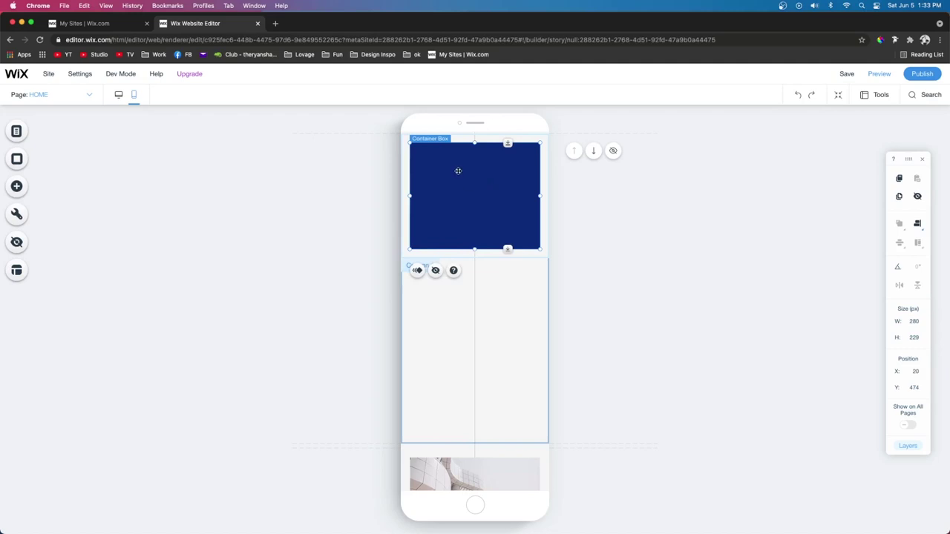
key("super+z")
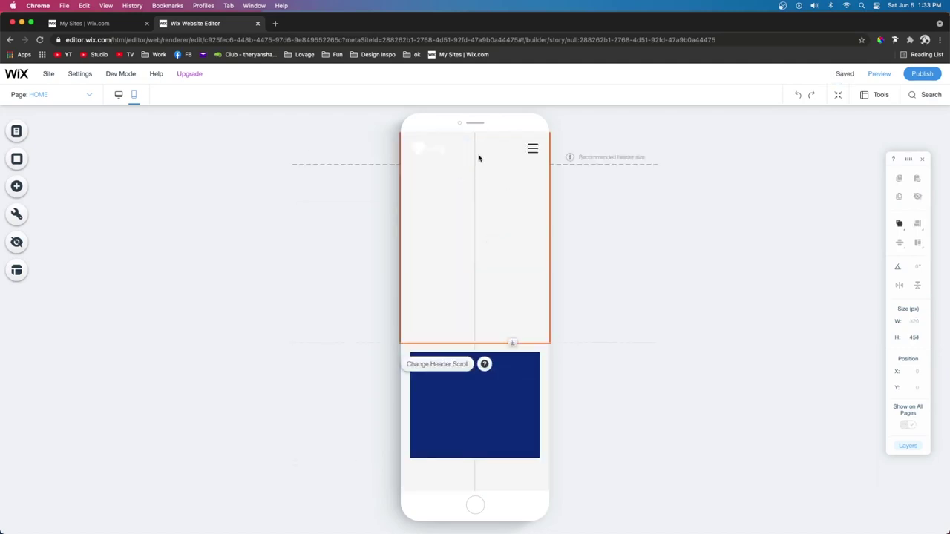
key("super+z")
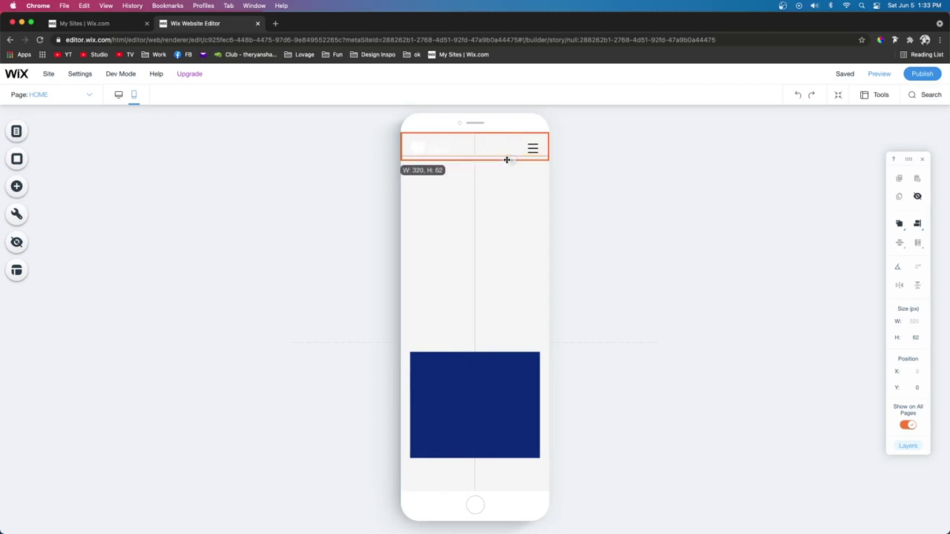
Reduce the mobile header's height to 70 px so it ends at the recommended header size.
key("super+shift+z")
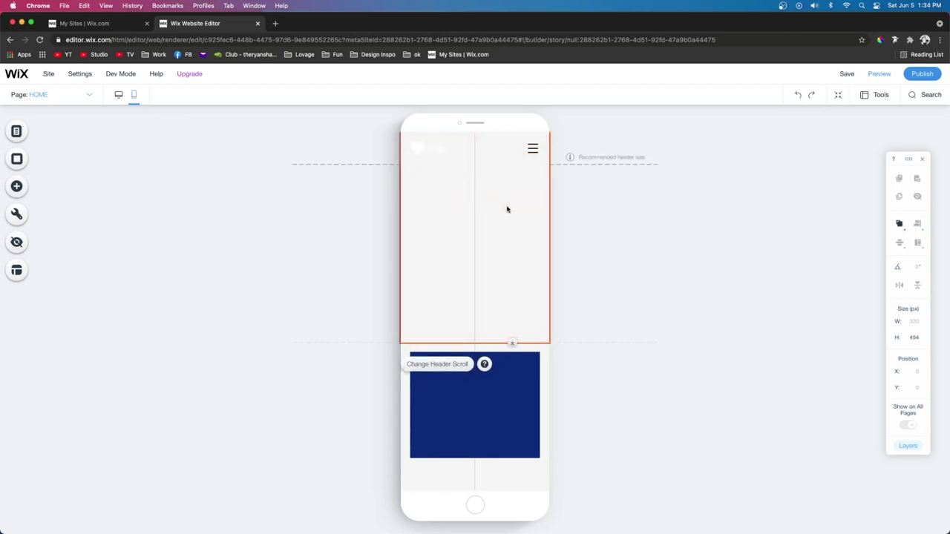
left_click_drag(511, 342, 511, 164)
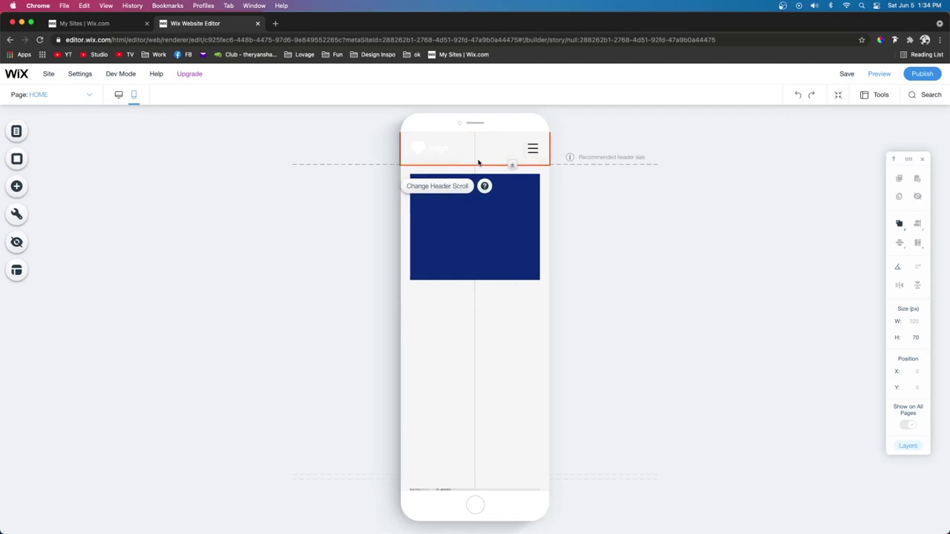
mouse_move(898, 225)
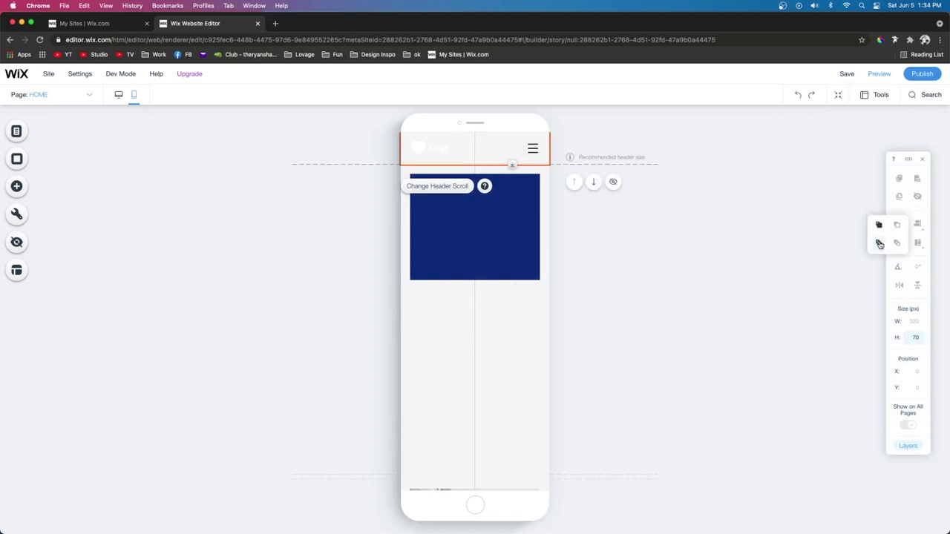
Set the blue container box's width to 320 px, center it horizontally and align it to the top of its column.
left_click(481, 234)
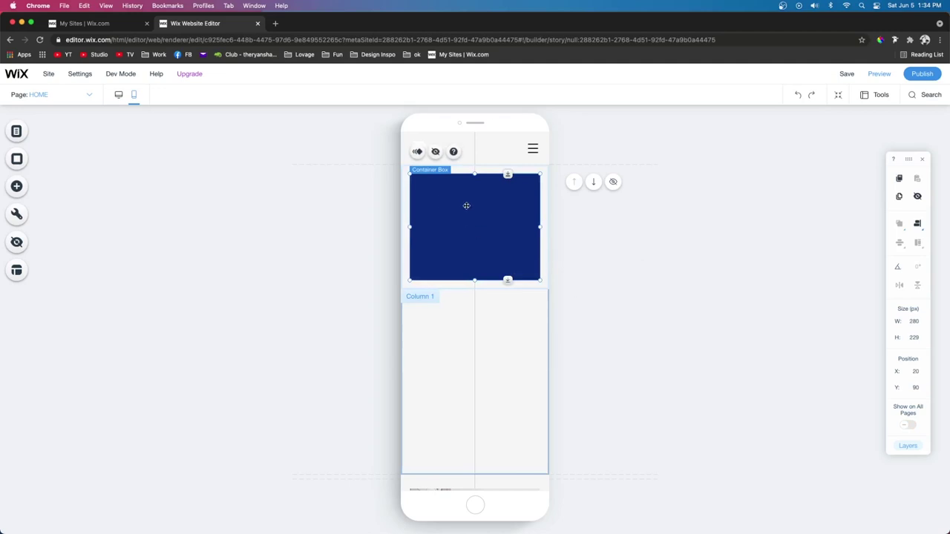
left_click(118, 94)
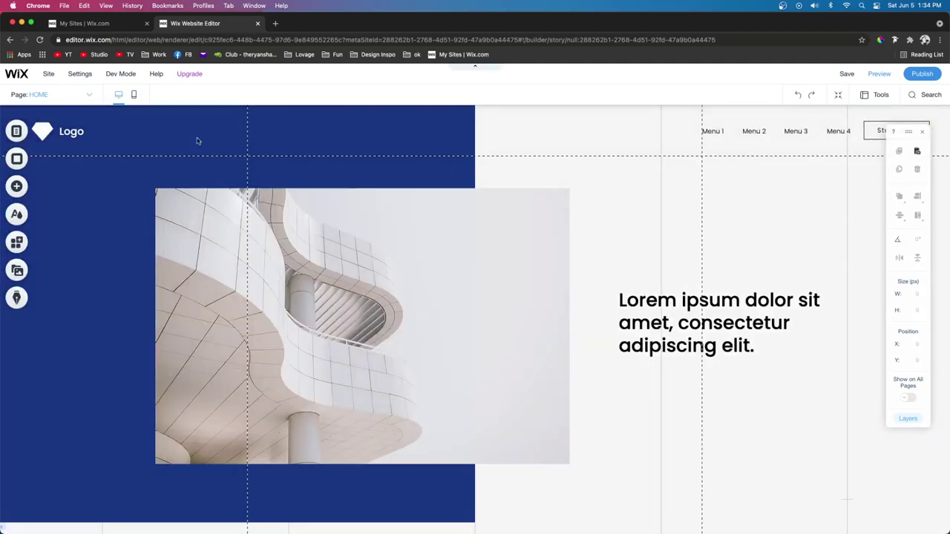
left_click(135, 95)
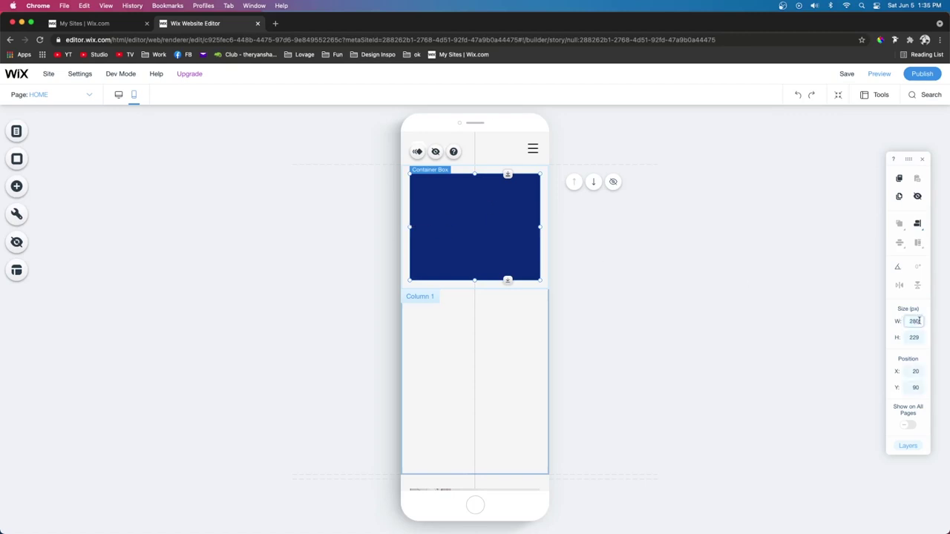
key("Return")
left_click(917, 224)
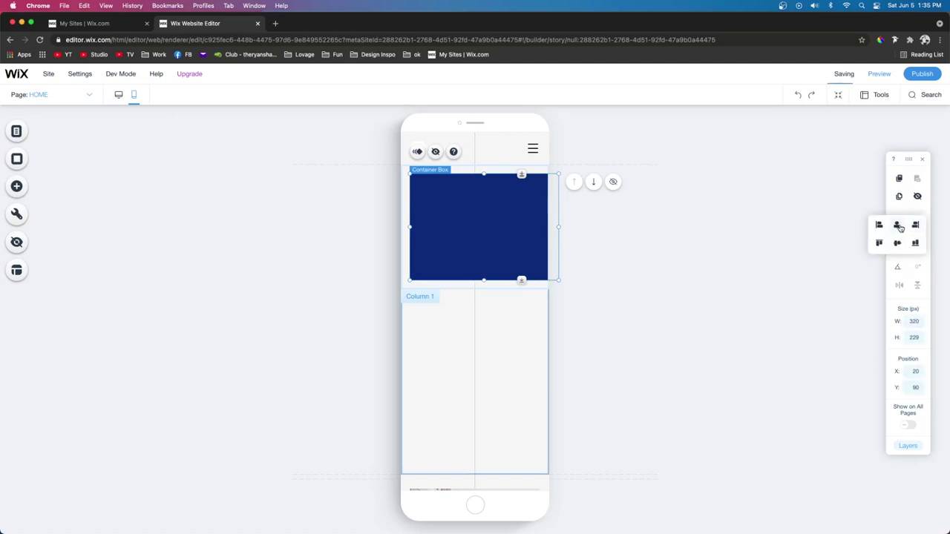
left_click(897, 225)
left_click(879, 242)
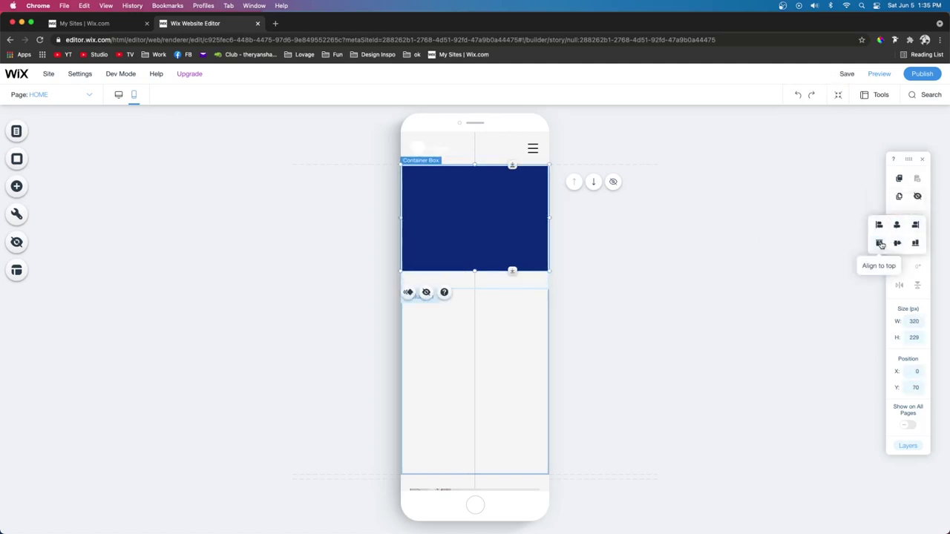
Fit Column 1 to the blue box's 229 px height and move the column strip up behind the header to Y 0.
left_click(485, 284)
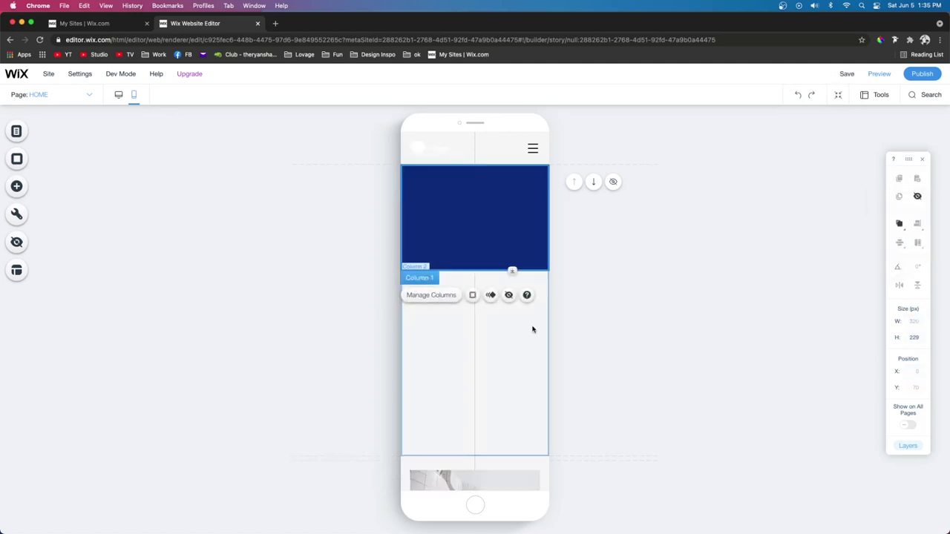
left_click_drag(523, 334, 522, 301)
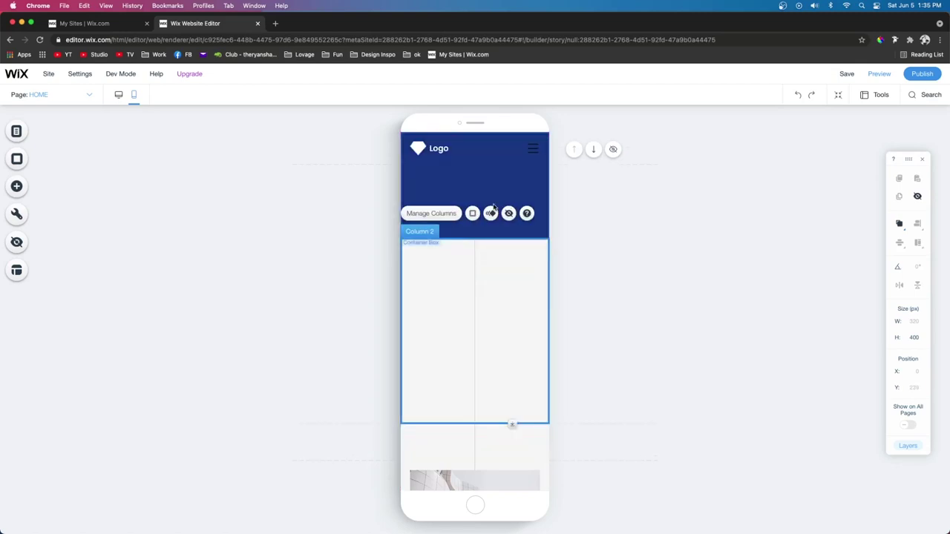
Set the closed mobile menu icon's fill color to white (#FFFFFF).
left_click(532, 152)
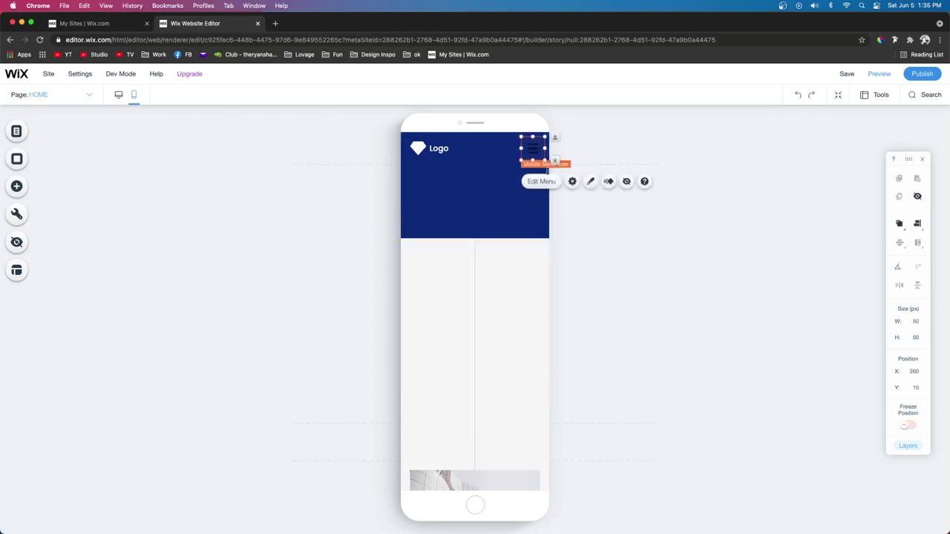
left_click(590, 181)
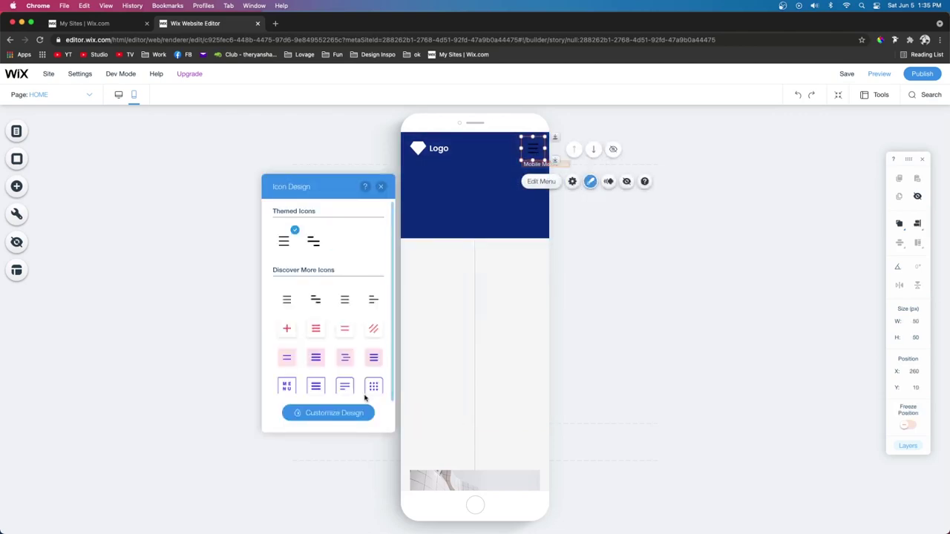
left_click(334, 413)
left_click(310, 263)
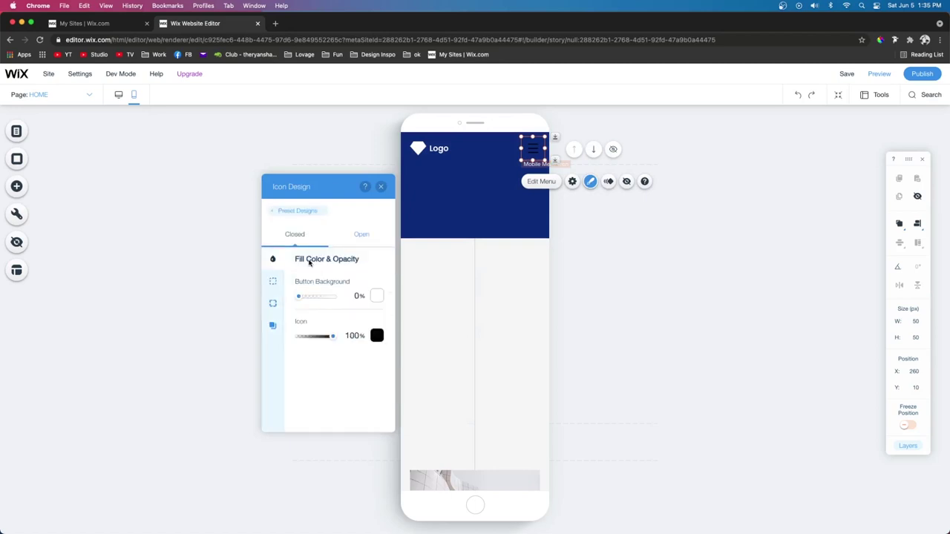
left_click(377, 337)
left_click(393, 378)
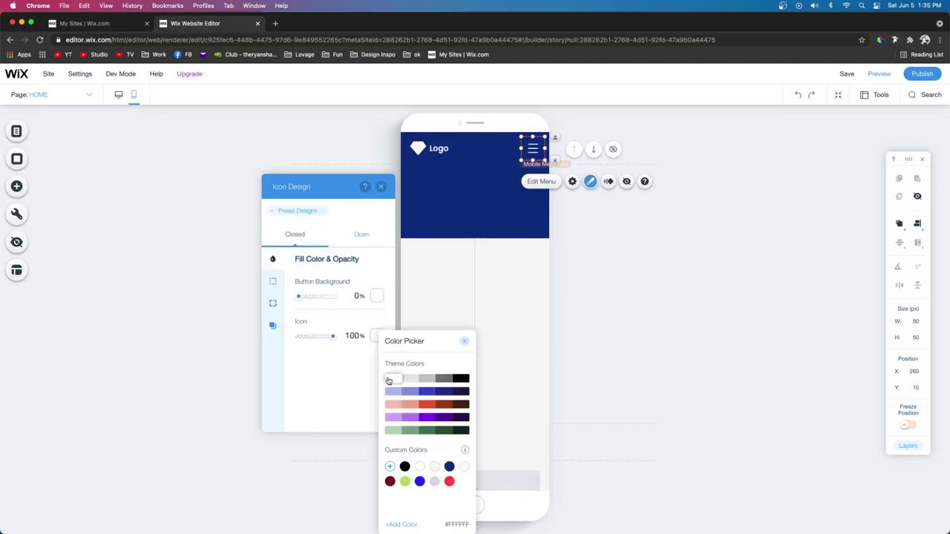
left_click(520, 324)
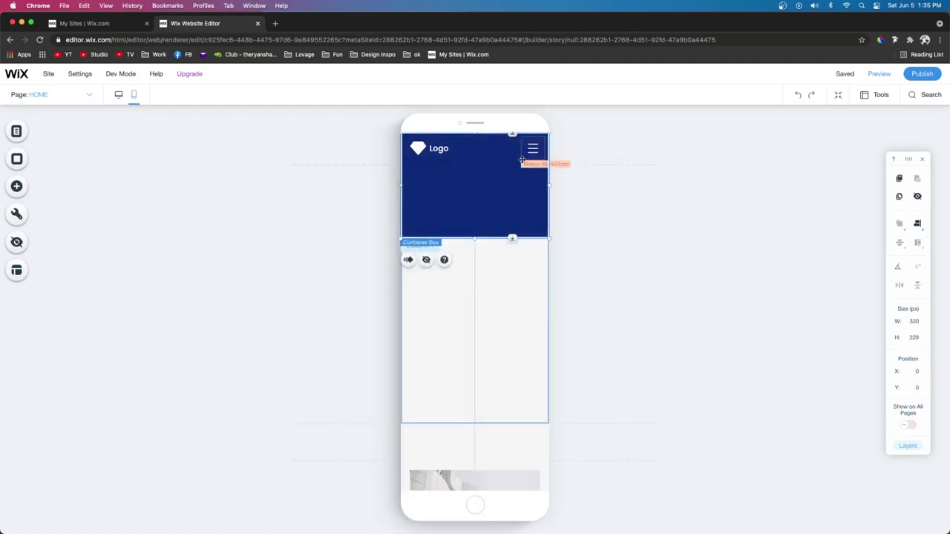
Hide the empty Column 2 below the blue container box on mobile.
left_click(482, 294)
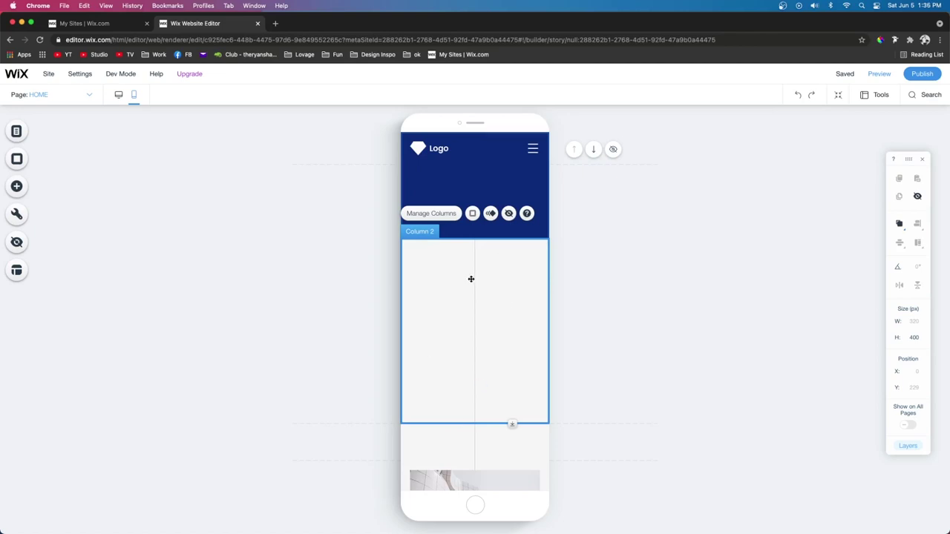
left_click(508, 214)
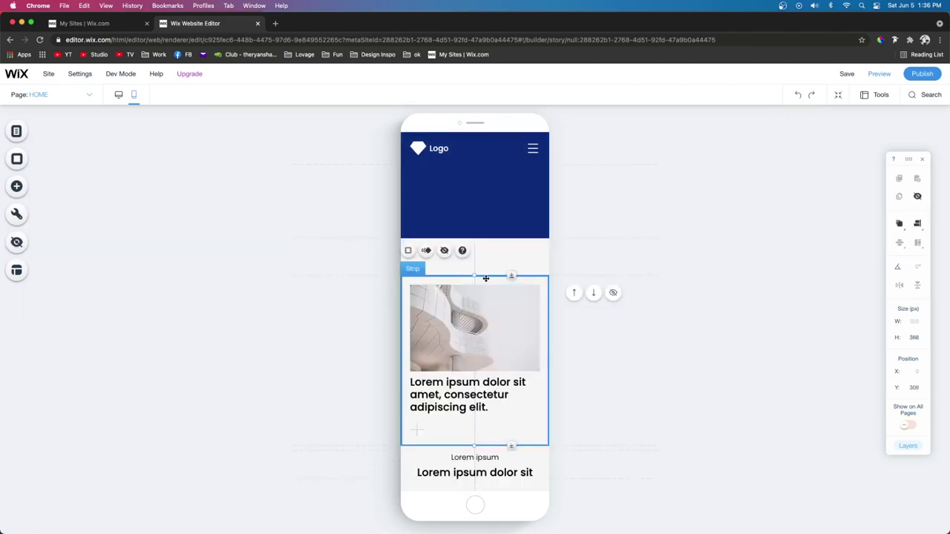
Examine how the building image overlaps the blue container box in the desktop version, and return to the mobile version.
left_click(118, 95)
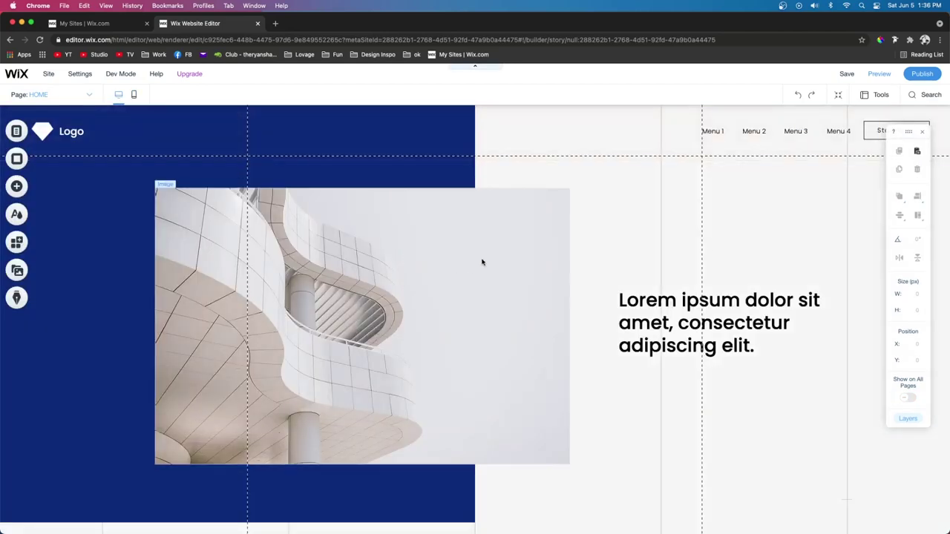
left_click(293, 264)
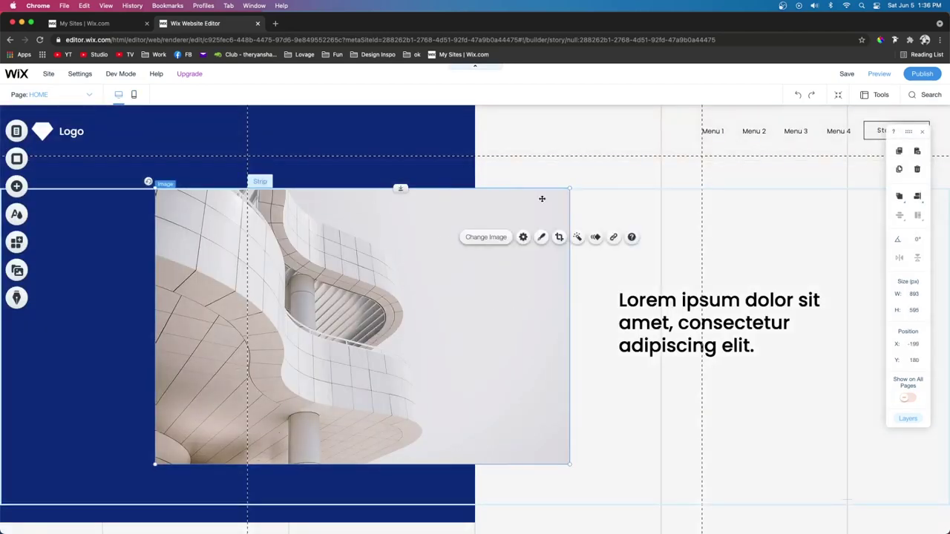
left_click(436, 163)
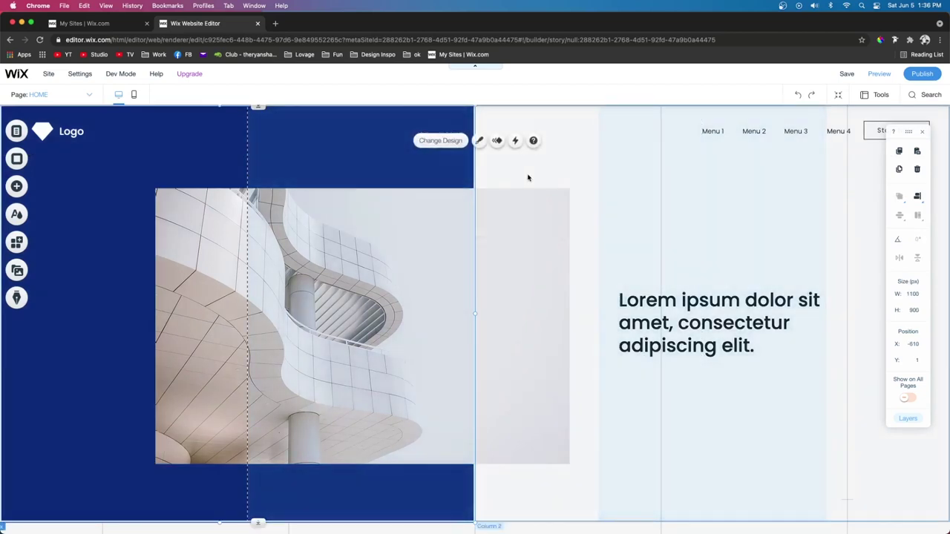
left_click(133, 95)
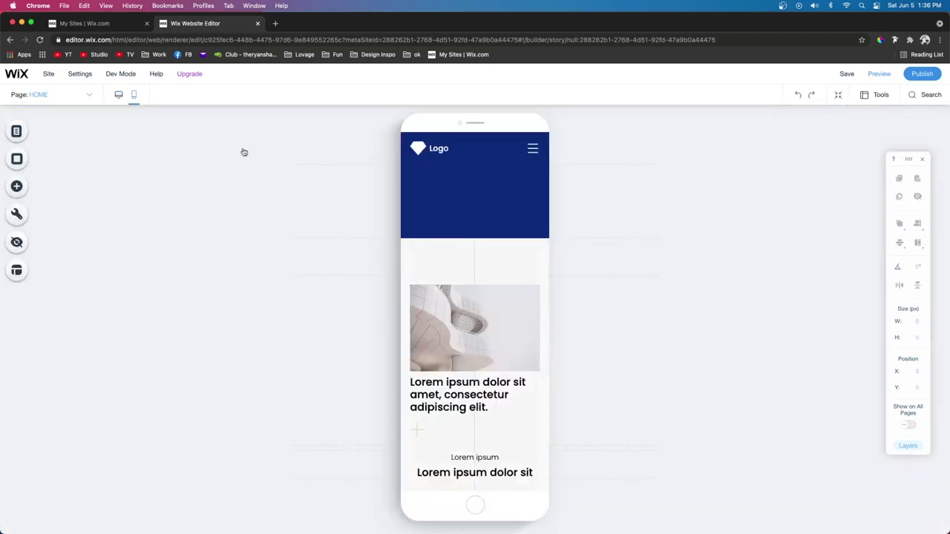
Move the building image strip up over the blue box to Y 48 and place the plus-shaped vector art at the image's lower-right corner.
left_click(544, 312)
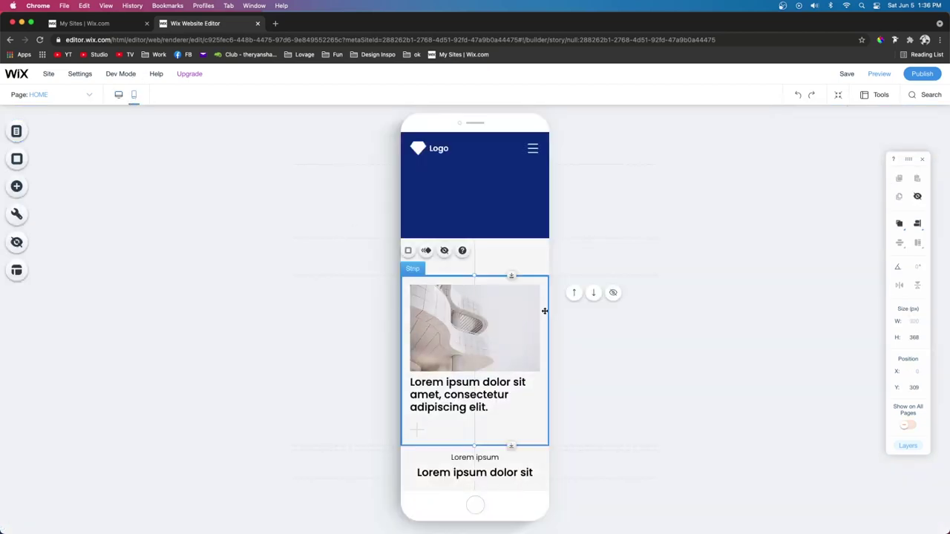
left_click_drag(545, 312, 553, 189)
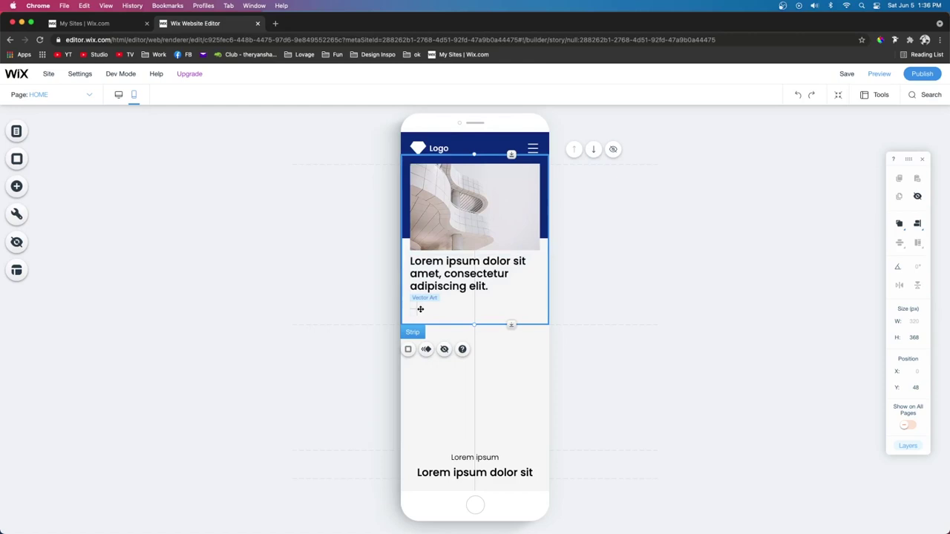
left_click_drag(418, 308, 541, 250)
left_click(601, 316)
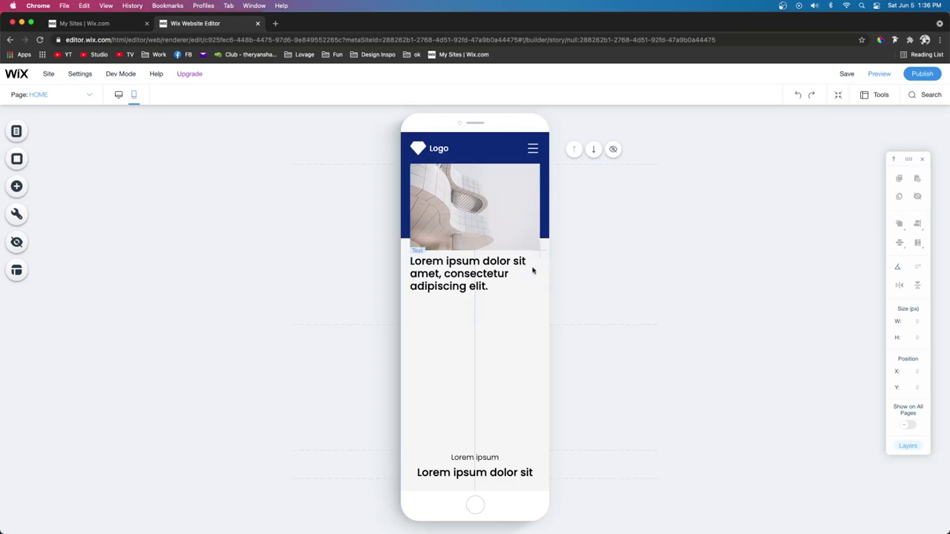
Shorten the image strip so its lower edge sits just below the three-line Lorem ipsum heading.
left_click(508, 314)
left_click_drag(511, 324, 513, 304)
left_click_drag(513, 302, 512, 302)
Examine the hero heading's font-size options and the empty space between it and the next section.
left_click(475, 276)
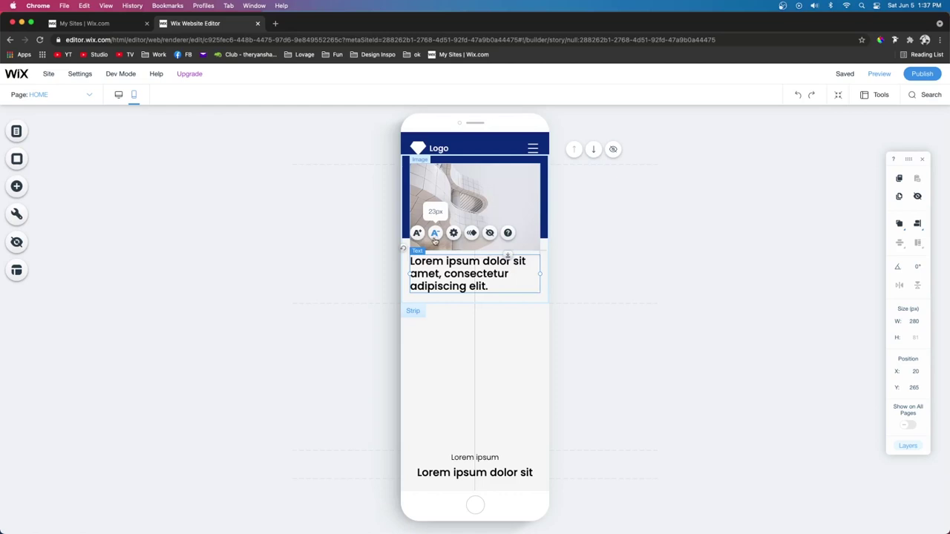
scroll(457, 332, "down", 2)
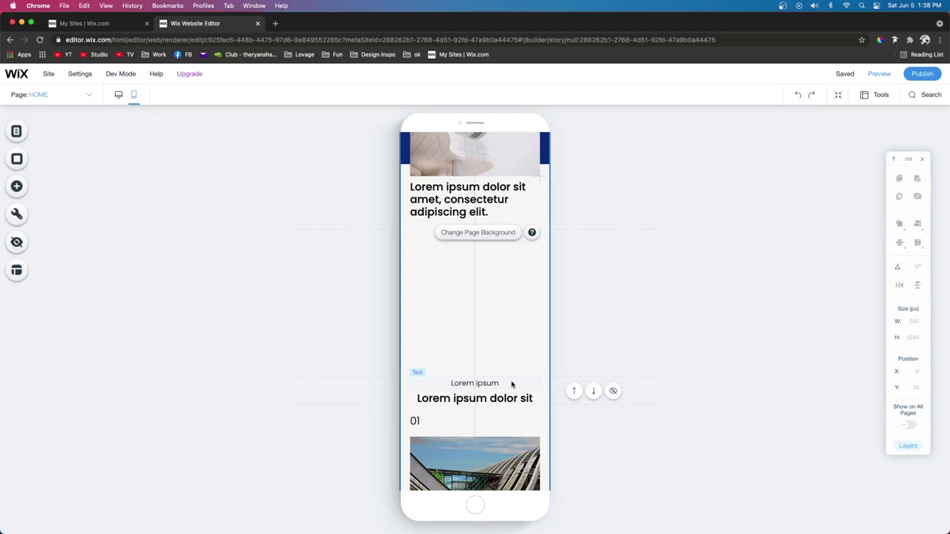
left_click(447, 203)
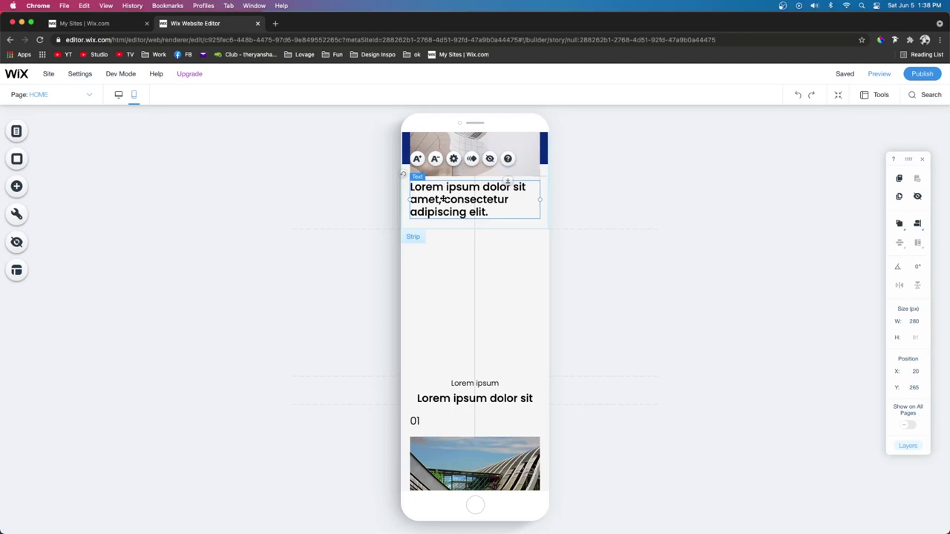
mouse_move(490, 254)
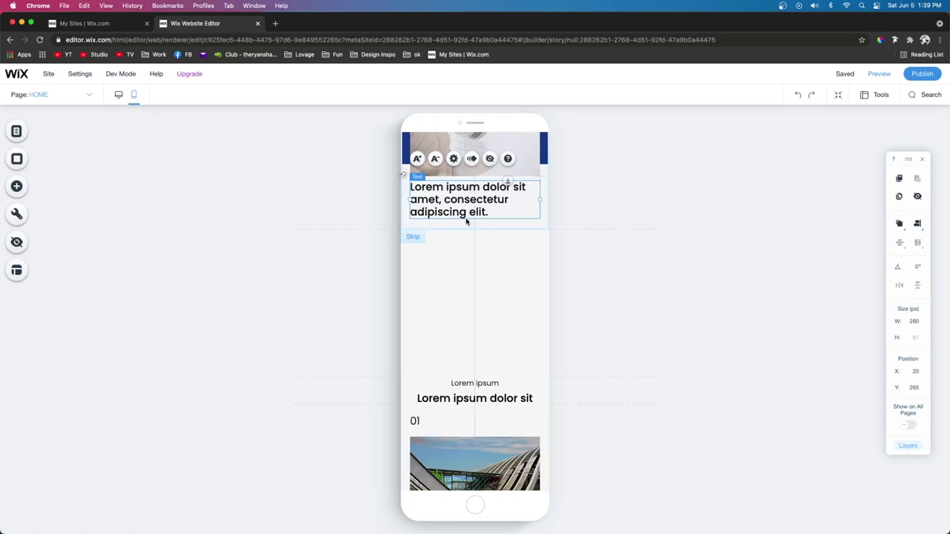
mouse_move(473, 270)
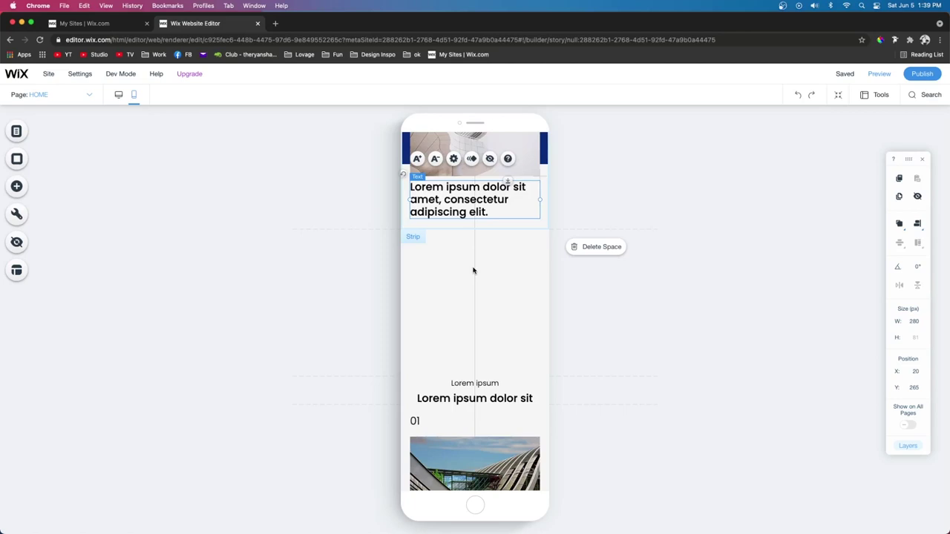
left_click(473, 270)
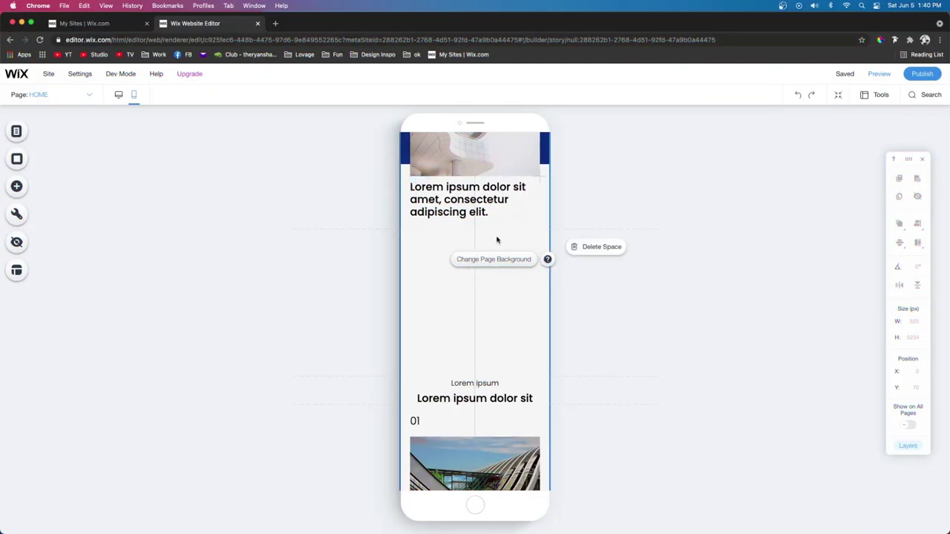
Delete the empty space between the hero strip and the "Lorem ipsum dolor sit" title strip.
left_click(535, 398)
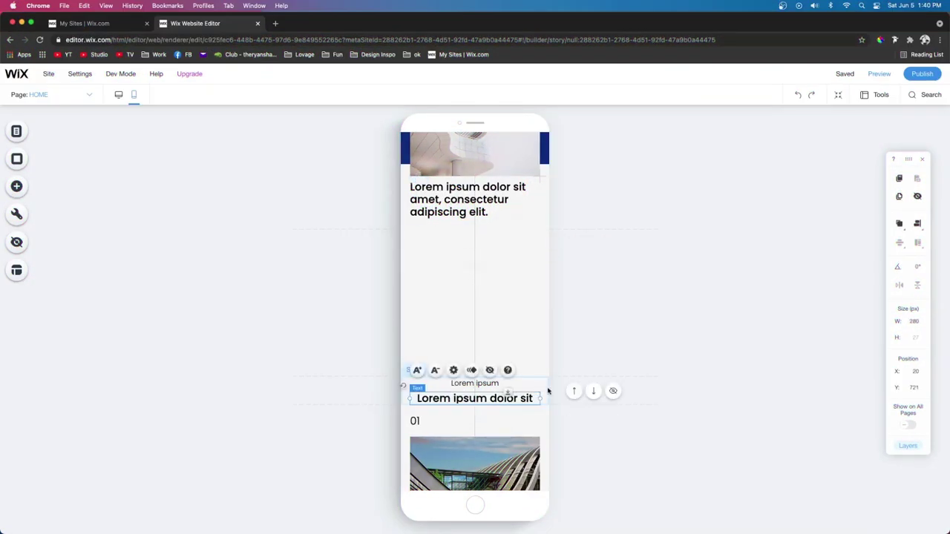
left_click(548, 392)
mouse_move(566, 324)
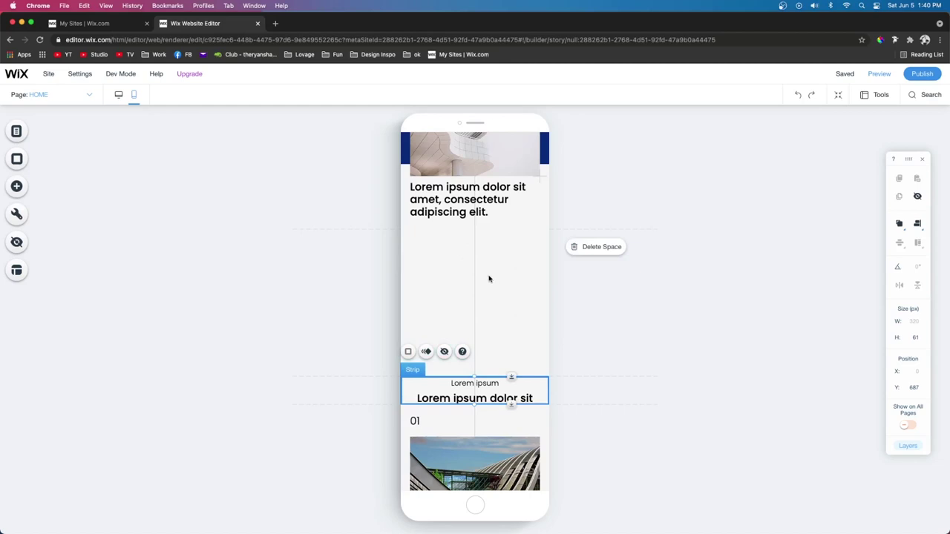
left_click(586, 252)
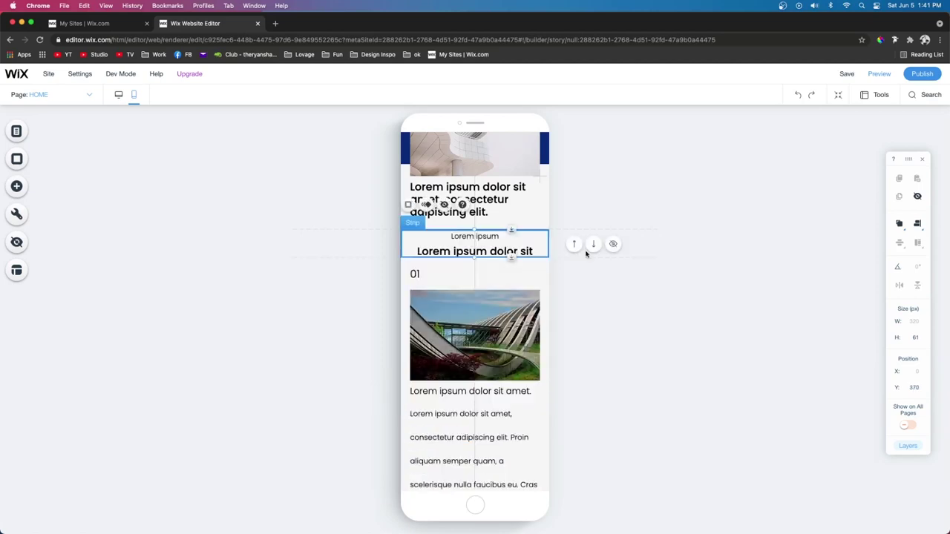
Push the content below the title strip down to make room and set the title strip's height to 150 px.
left_click(512, 261)
left_click_drag(511, 262, 516, 339)
left_click(445, 245)
type("150")
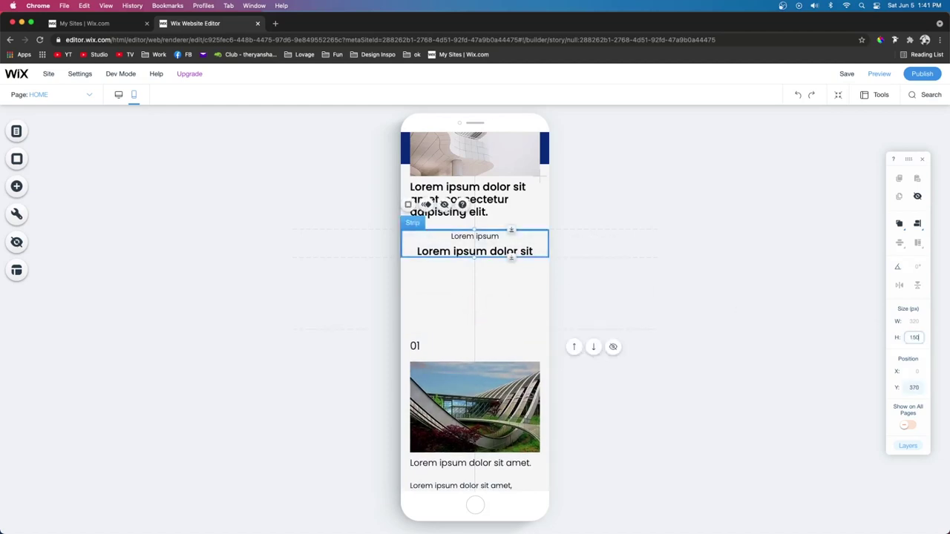
Move the title strip's two text lines down to its vertical middle and reduce the small "Lorem ipsum" line's font size.
left_click(486, 242)
left_click_drag(486, 242, 477, 269)
left_click(474, 257)
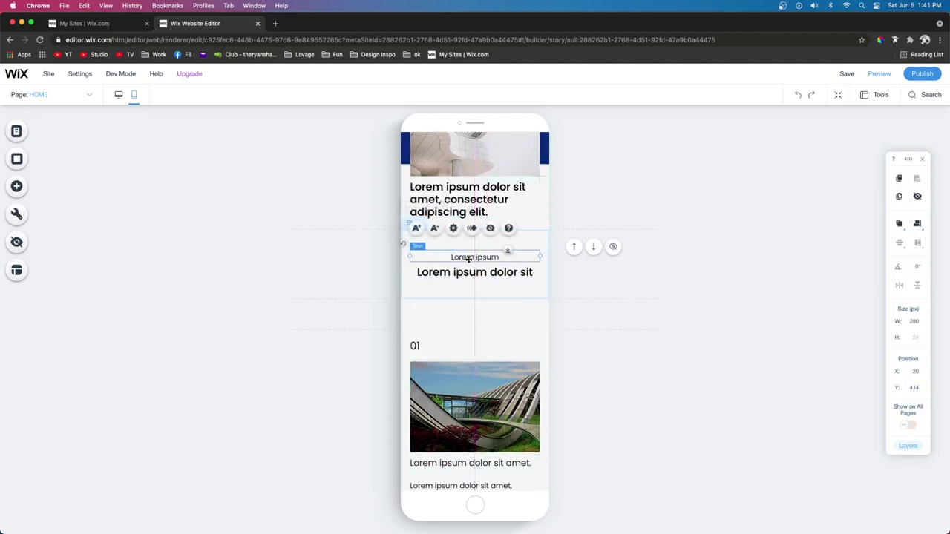
left_click(434, 229)
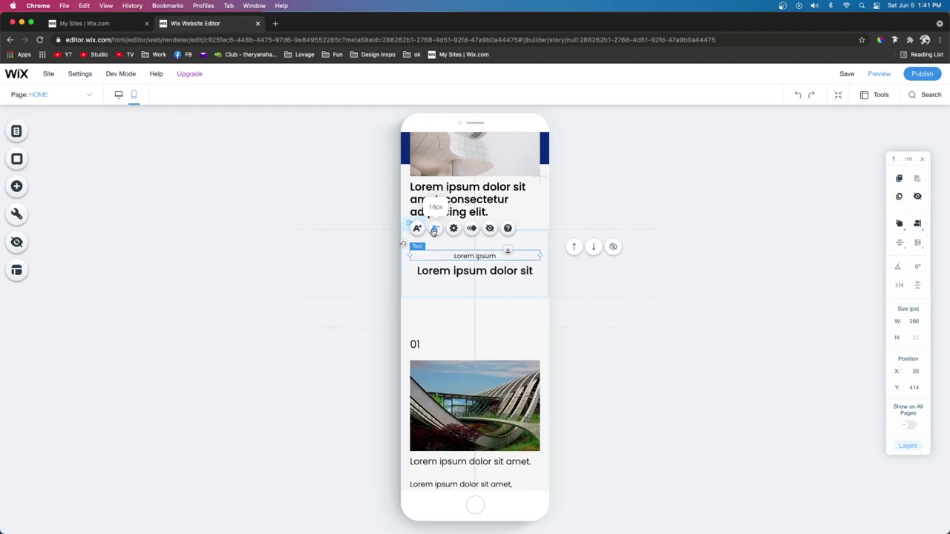
left_click(434, 229)
Reduce the title strip's bold "Lorem ipsum dolor sit" heading to 18 px.
left_click(464, 269)
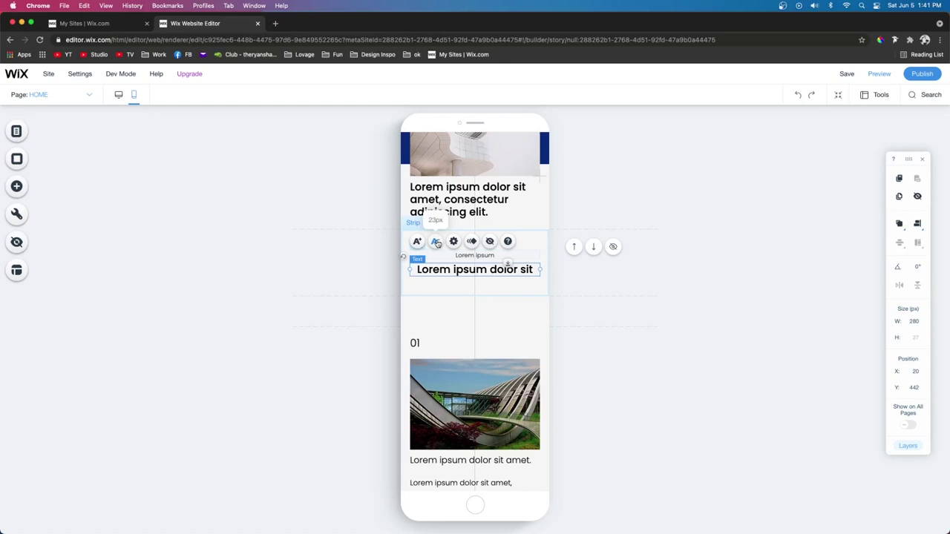
left_click(435, 243)
left_click(436, 243)
left_click(436, 244)
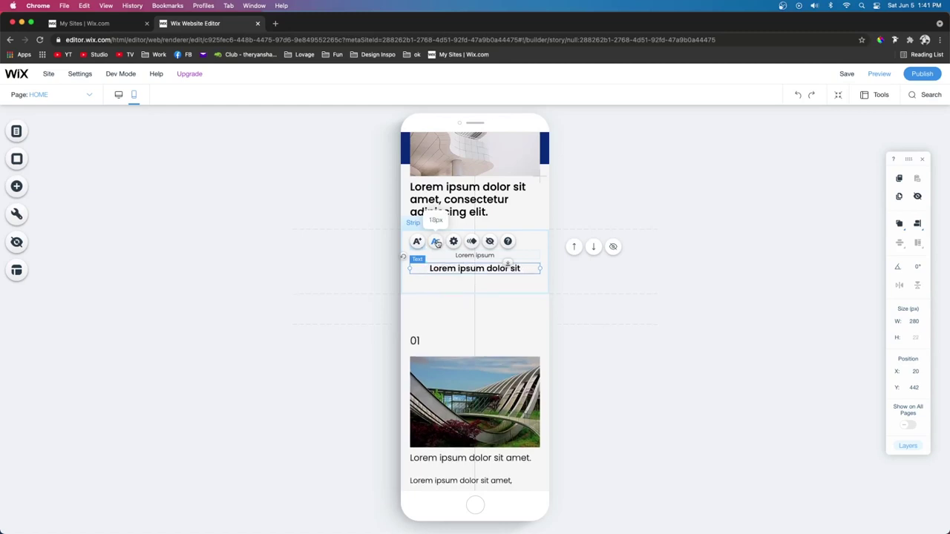
Delete the empty space between the title strip and section 01.
left_click(518, 320)
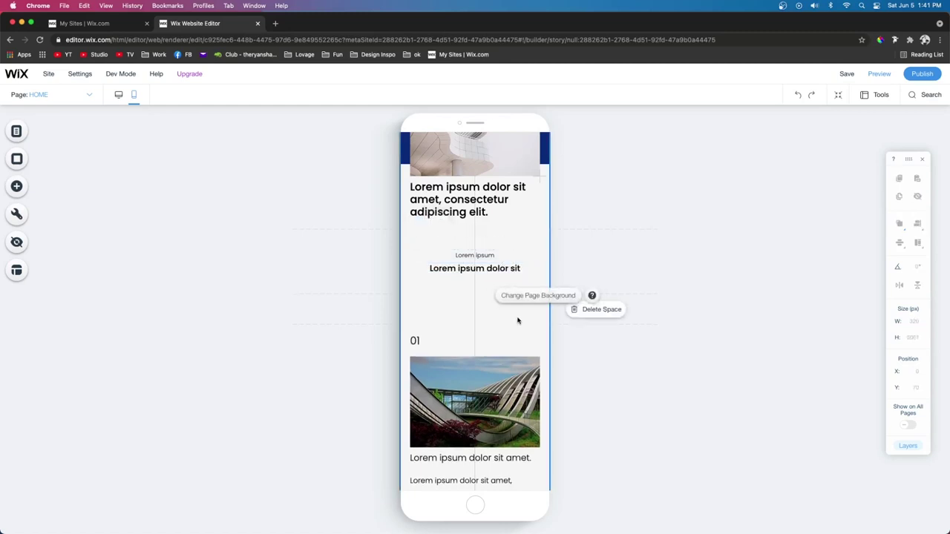
left_click(582, 315)
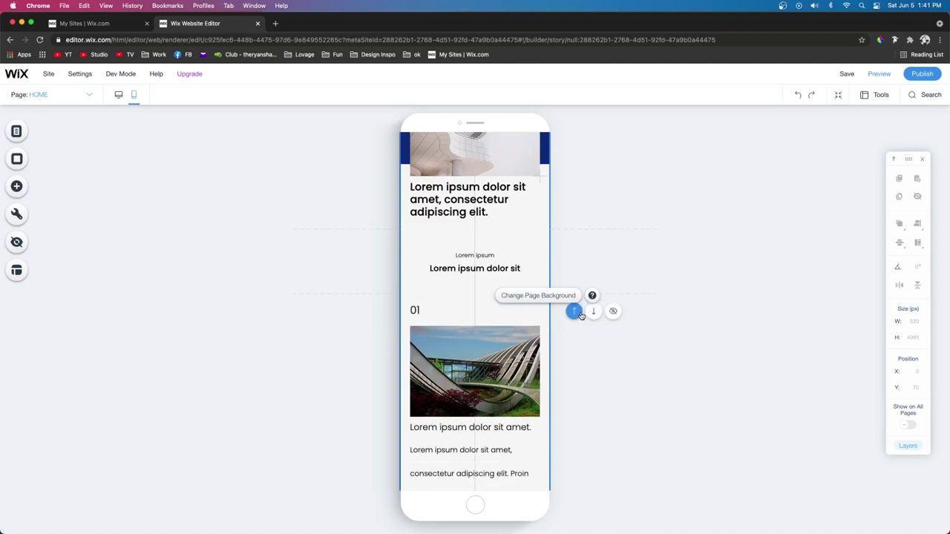
left_click(445, 312)
Ungroup section 01 so its number, image, heading and paragraph can be edited separately.
scroll(472, 281, "down", 10)
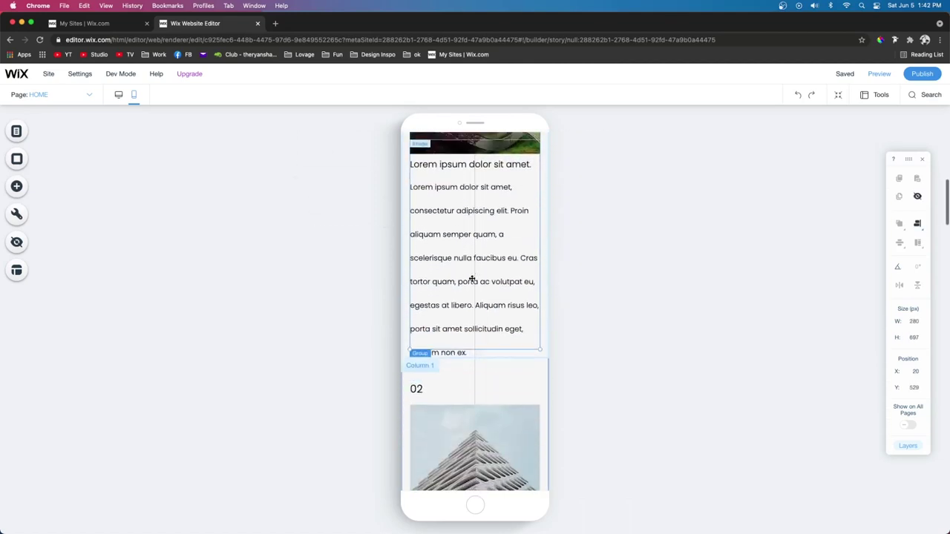
scroll(472, 281, "up", 10)
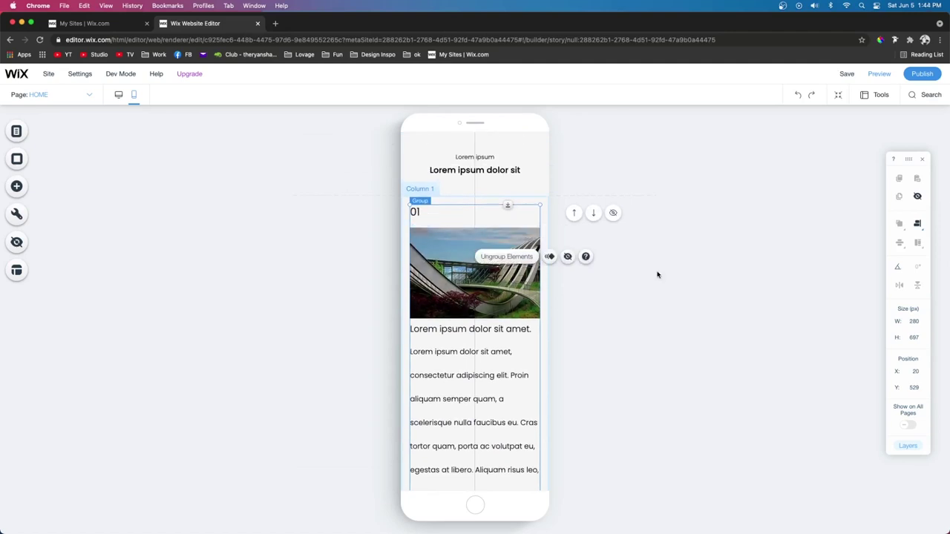
left_click(657, 274)
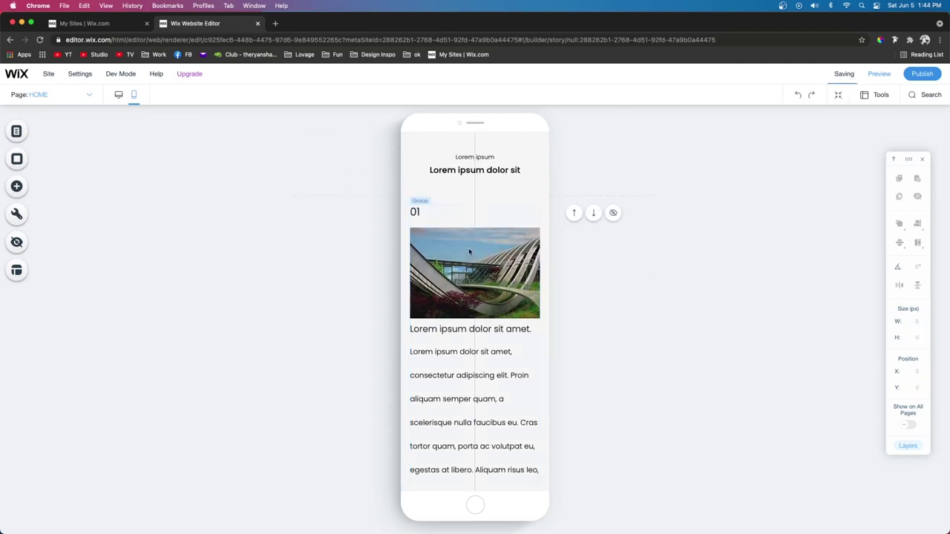
left_click(416, 212)
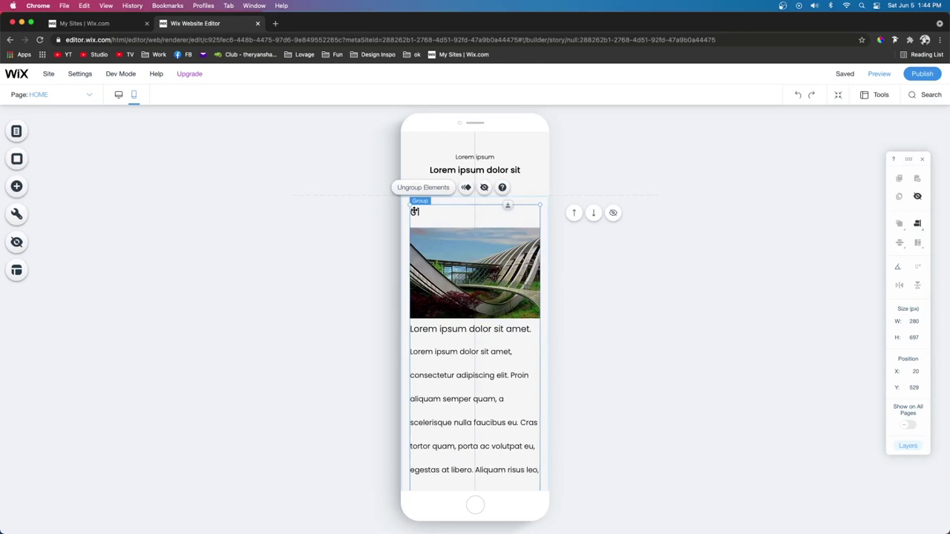
left_click(415, 211)
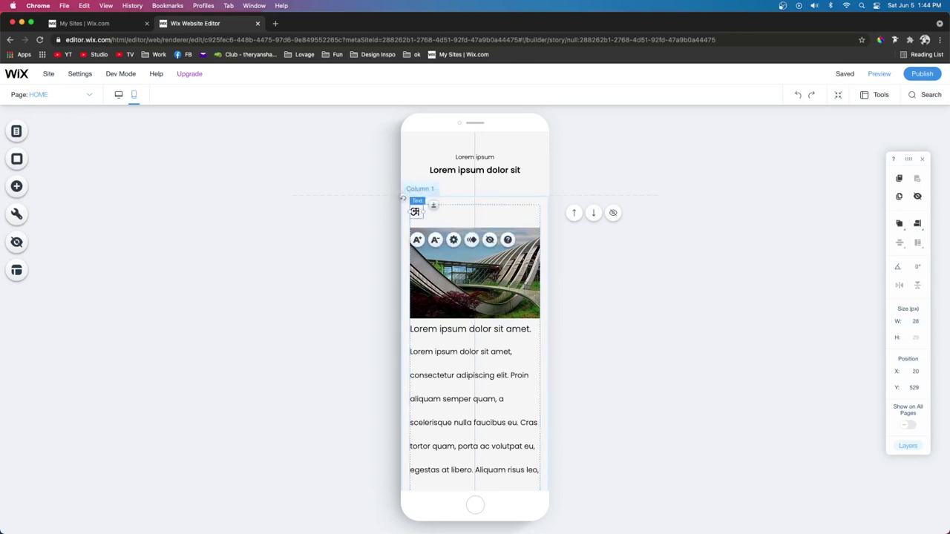
left_click(425, 274)
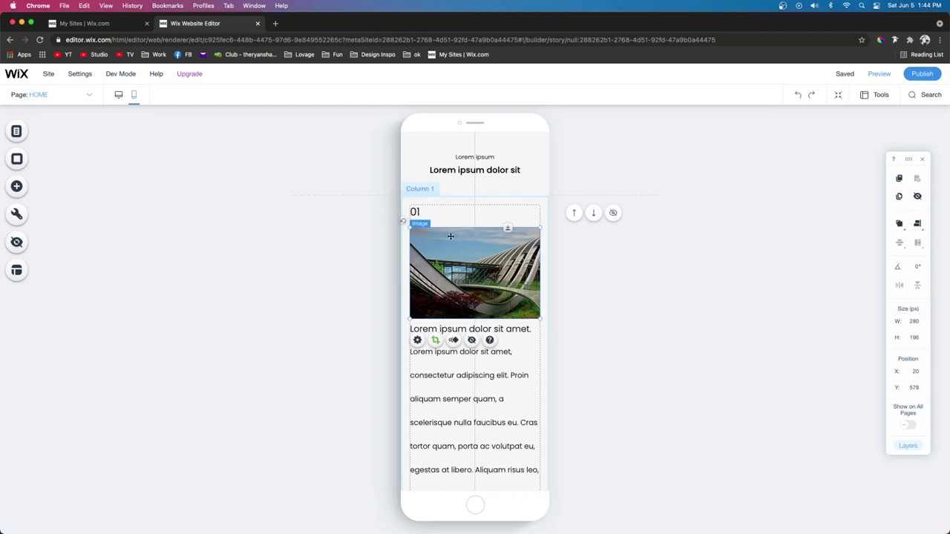
left_click(511, 212)
left_click(508, 223)
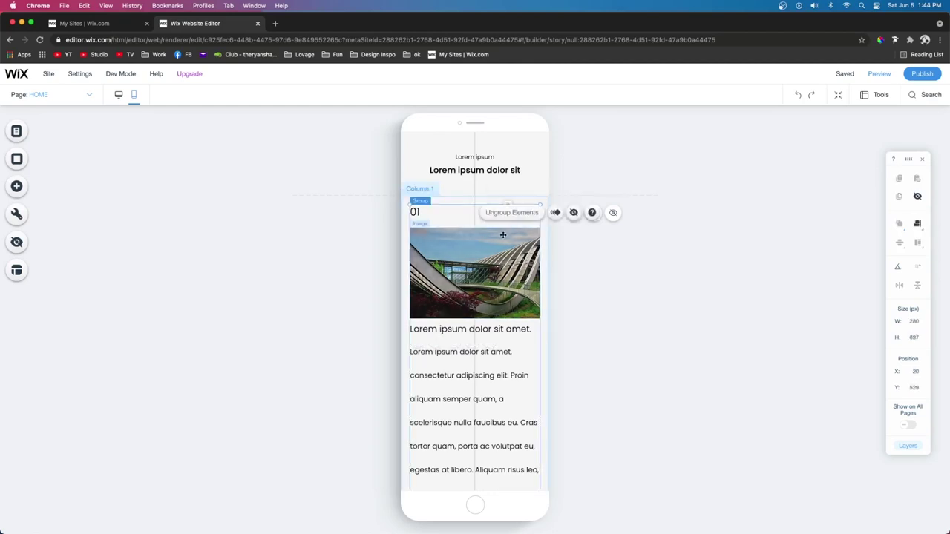
left_click(504, 218)
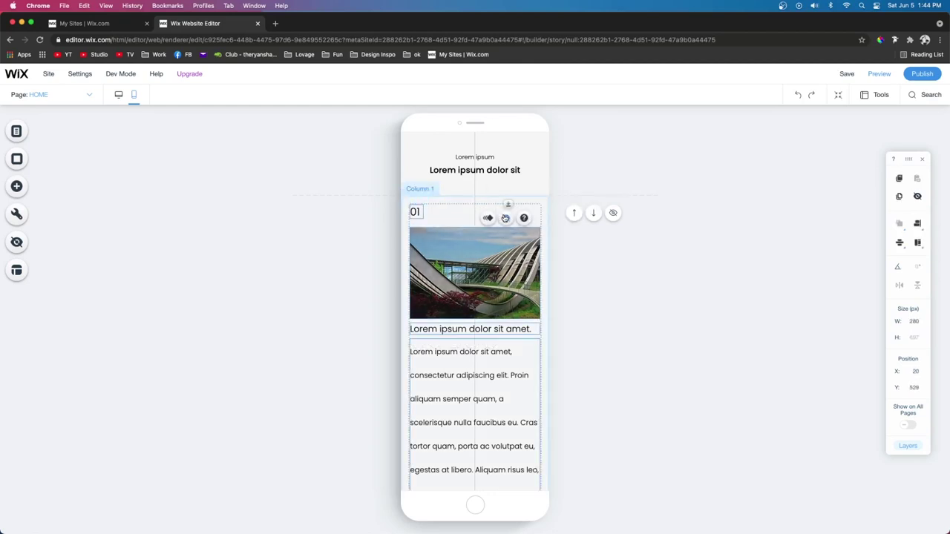
Add a 40 by 40 px square basic shape beside the 01 number and fill it with white, #FFFFFF.
left_click(16, 186)
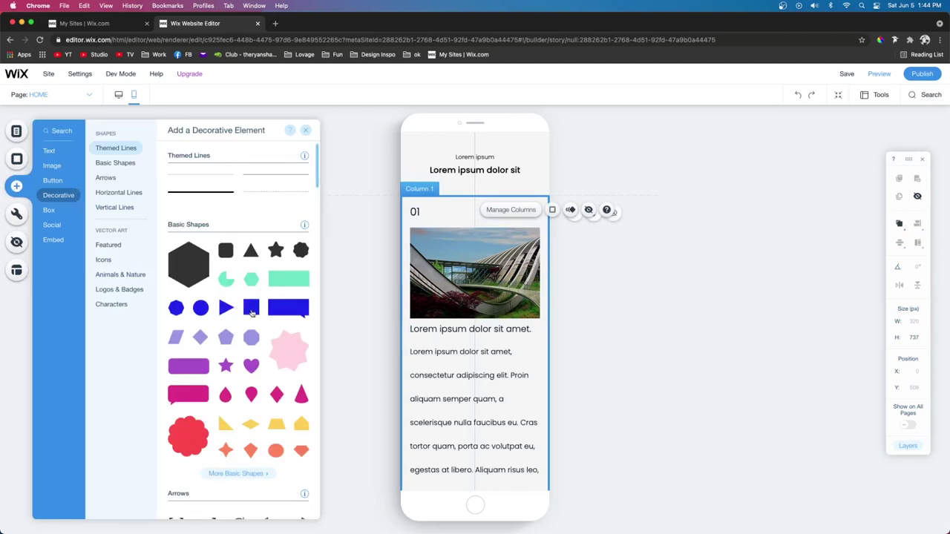
left_click_drag(252, 312, 452, 223)
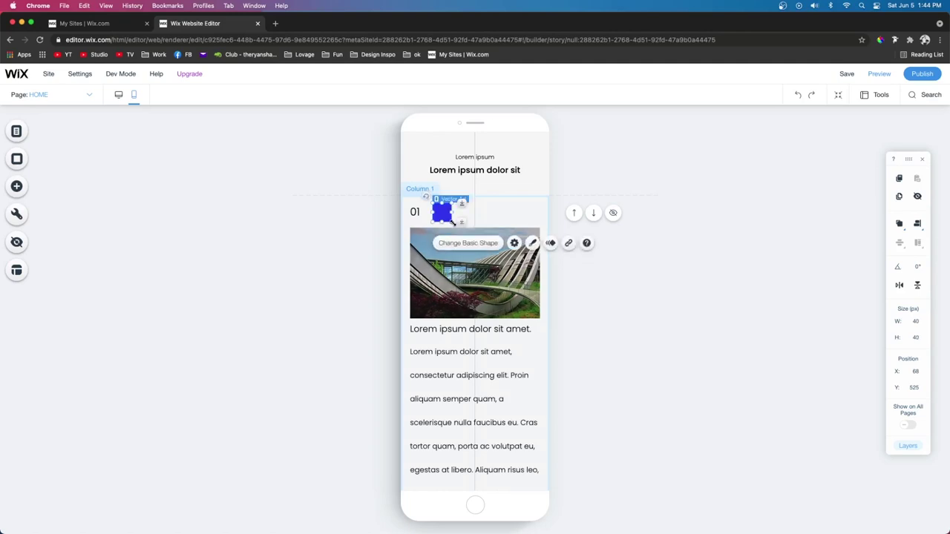
left_click(533, 243)
left_click(271, 307)
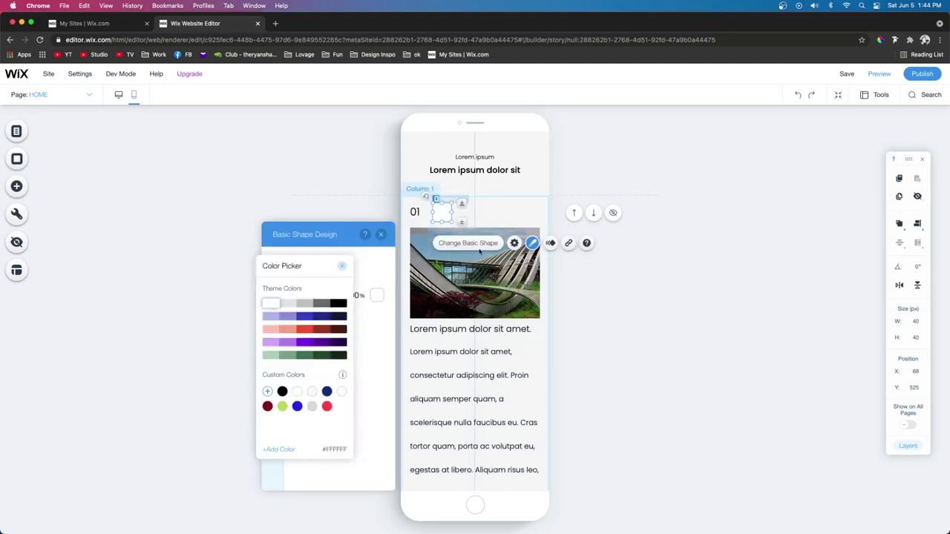
Move the 01 number onto the white square and bring it forward in front of the shape.
left_click(415, 212)
left_click_drag(418, 212, 443, 212)
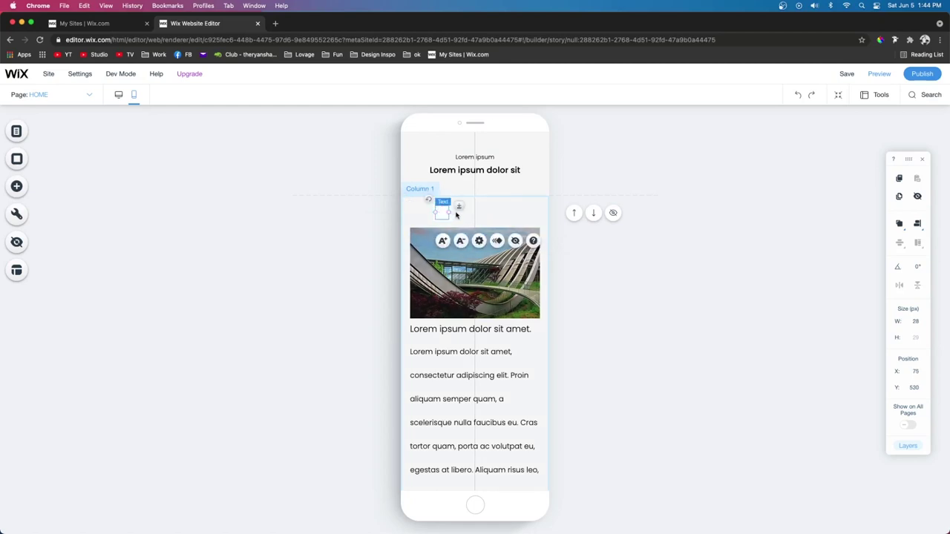
left_click(900, 226)
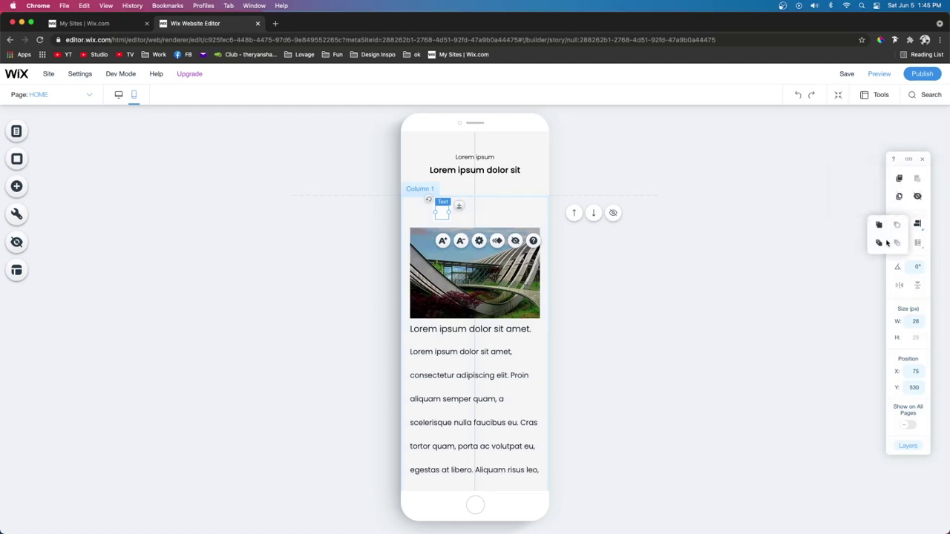
left_click(879, 243)
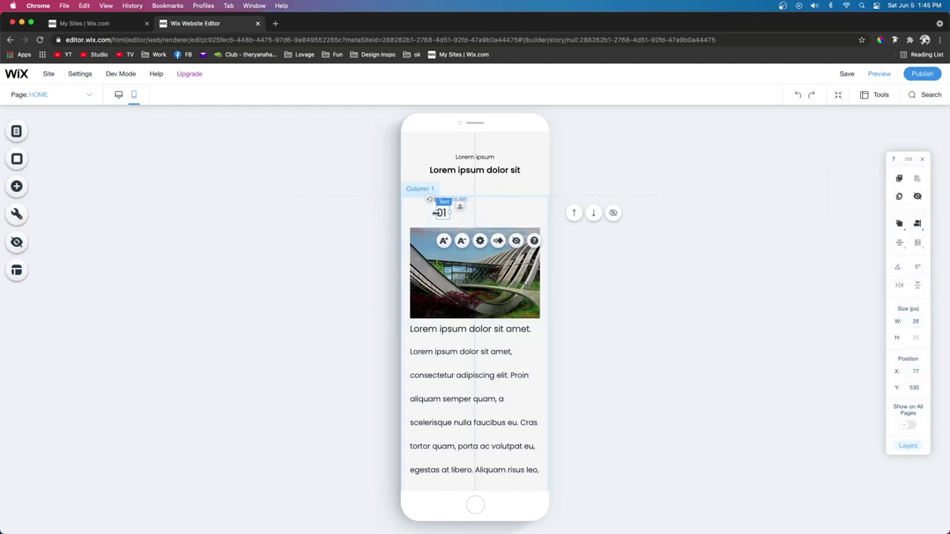
Place the number and square together in the image's upper-left corner and pull the image with the content below it up to close the gap.
left_click(435, 211)
left_click_drag(435, 211, 413, 233)
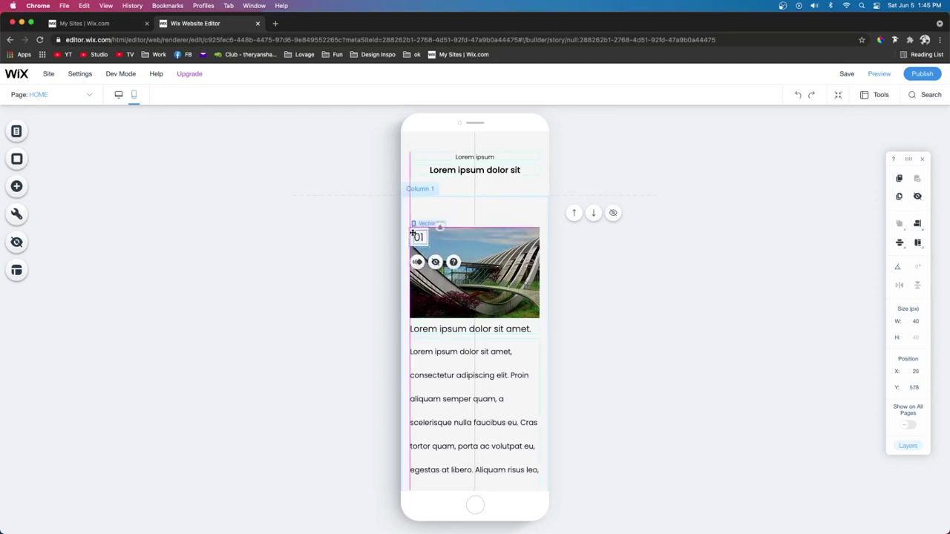
left_click(495, 227)
left_click(506, 227)
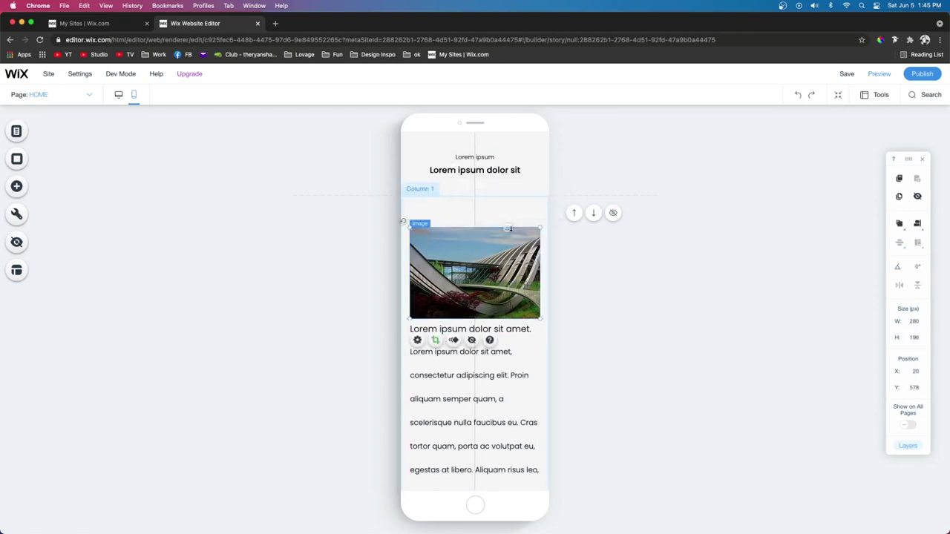
left_click_drag(509, 227, 510, 206)
left_click(597, 277)
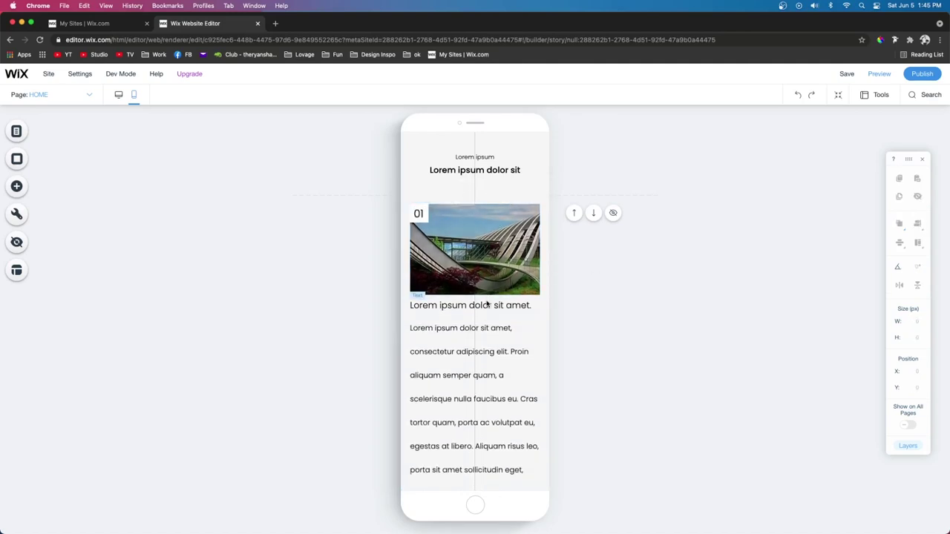
Snap section 01's heading to the image's lower edge and nudge it down to leave a clear gap below the image.
scroll(489, 301, "down", 2)
left_click(464, 229)
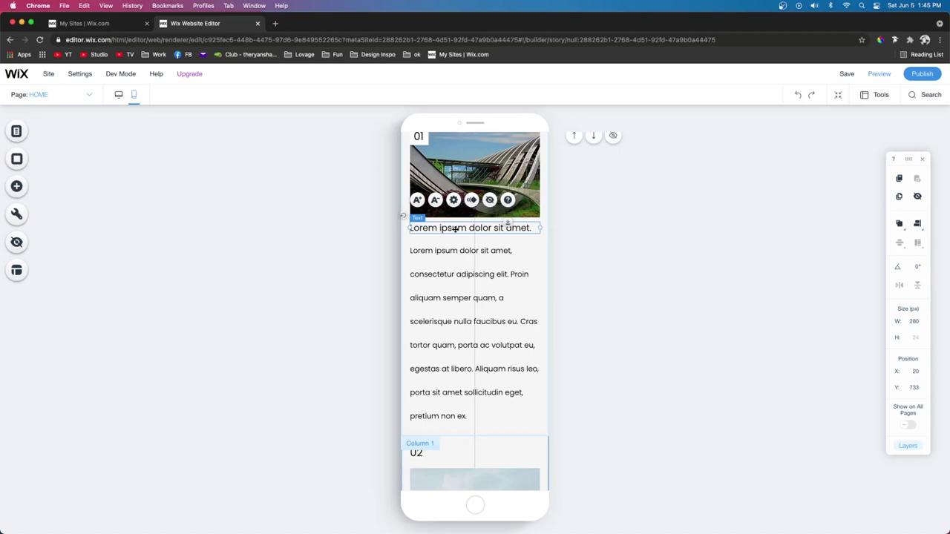
left_click_drag(455, 229, 455, 224)
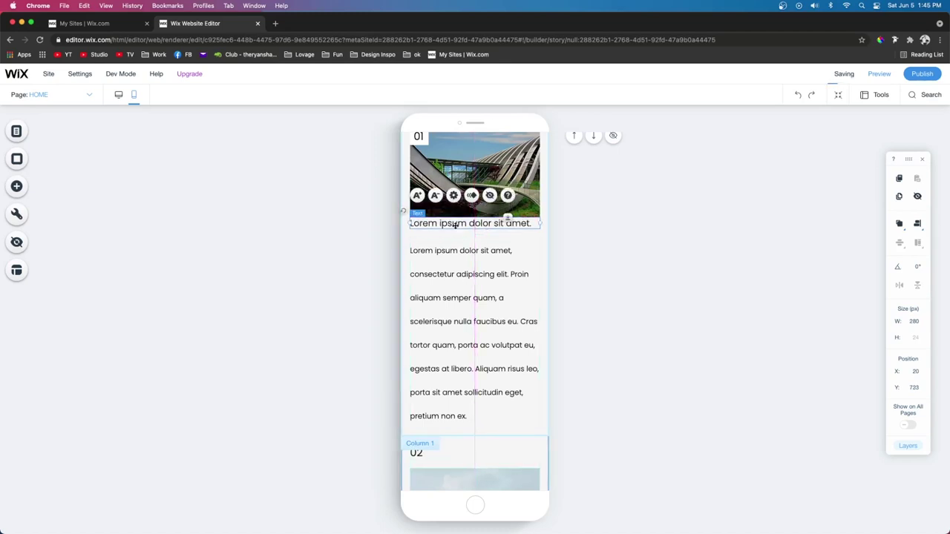
key("shift+Down")
key("shift+Down")
key("shift+Down")
Nudge section 01's paragraph down to Y 797 to leave a gap below its heading.
left_click(450, 279)
key("shift+Down")
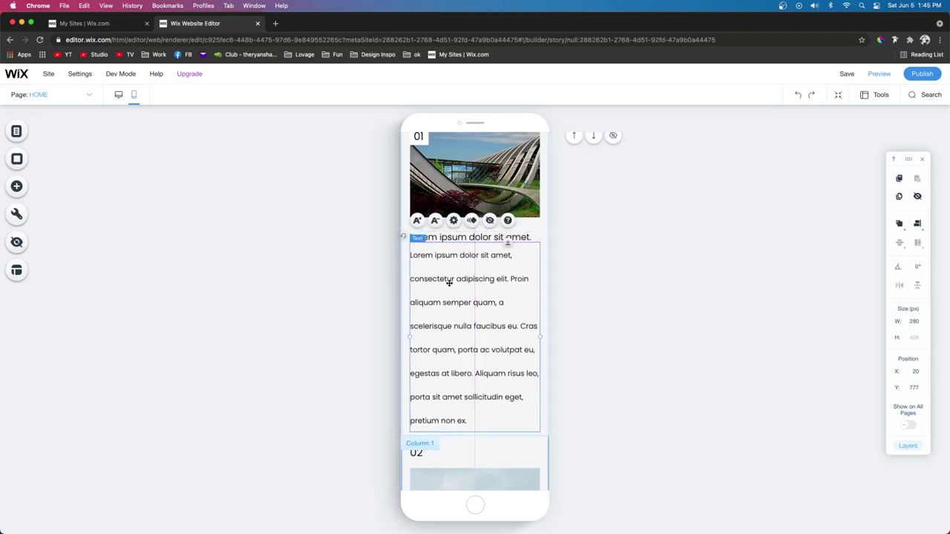
key("shift+Down")
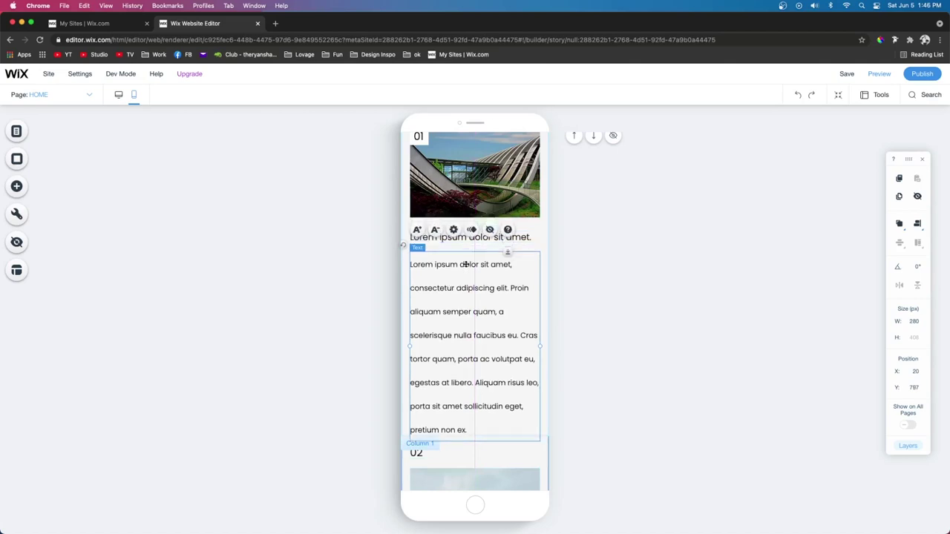
Reduce section 01's heading font size by one step and its paragraph to 13 px.
left_click(450, 236)
left_click(435, 210)
left_click(470, 289)
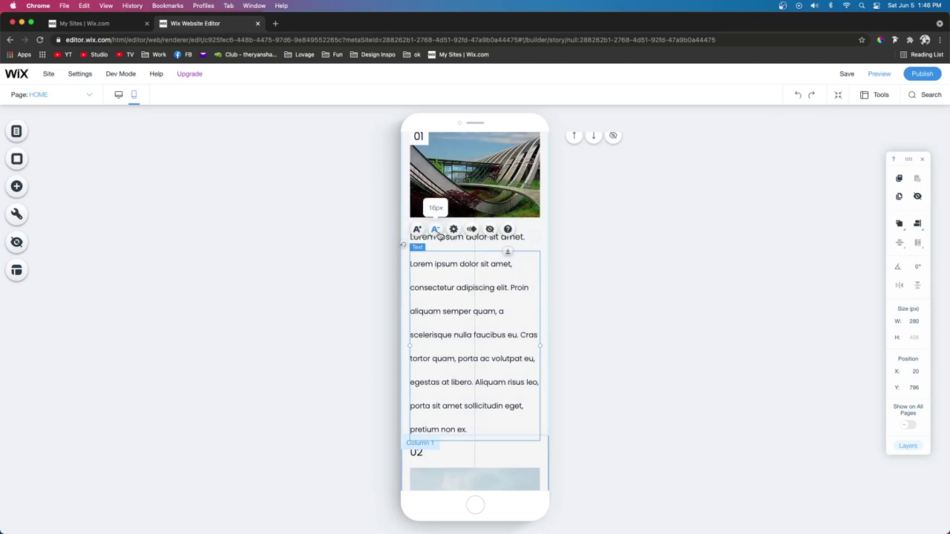
left_click(436, 230)
left_click(436, 230)
left_click(436, 230)
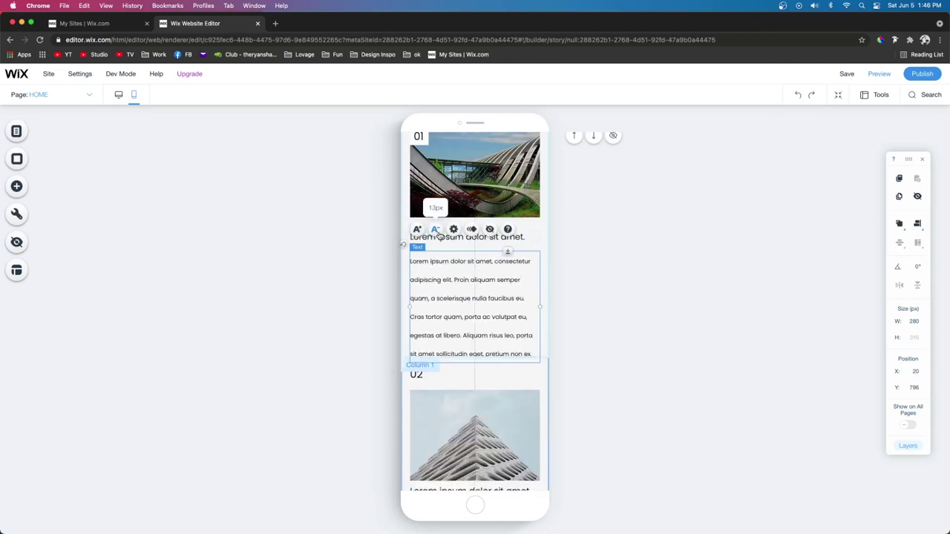
Lengthen section 01's column to about 544 px to leave space beneath its paragraph.
left_click(591, 303)
left_click(543, 300)
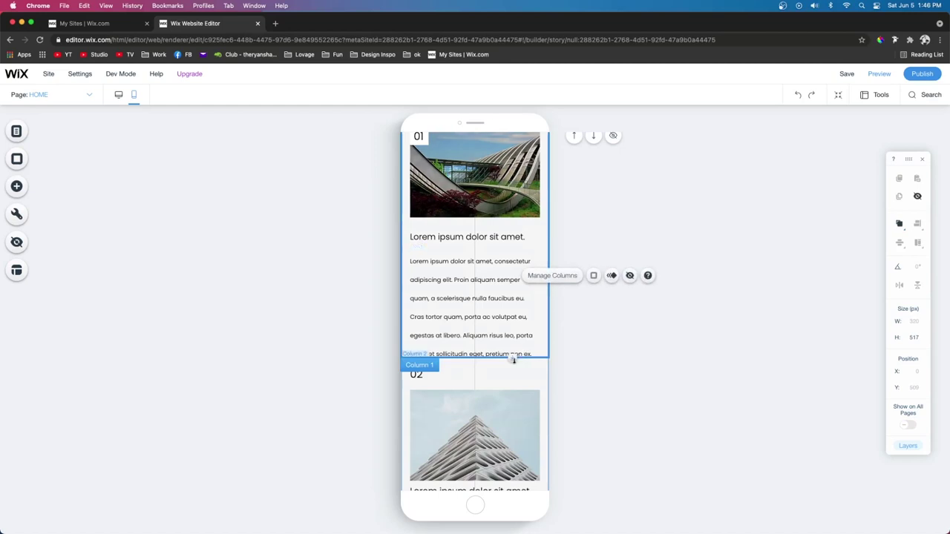
left_click_drag(514, 360, 512, 371)
Restyle section 02 to match section 01, with its number on a white square in the image's upper-left corner.
scroll(497, 303, "down", 5)
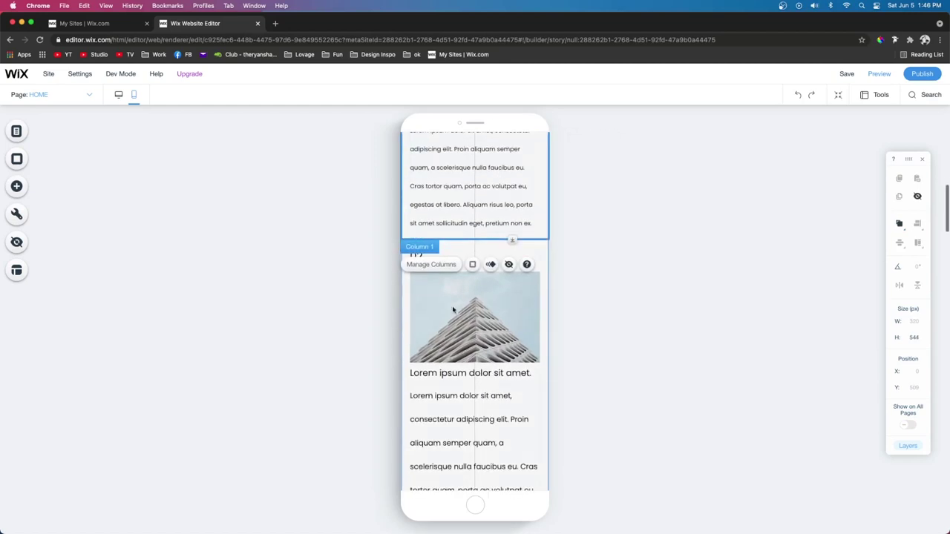
left_click(441, 285)
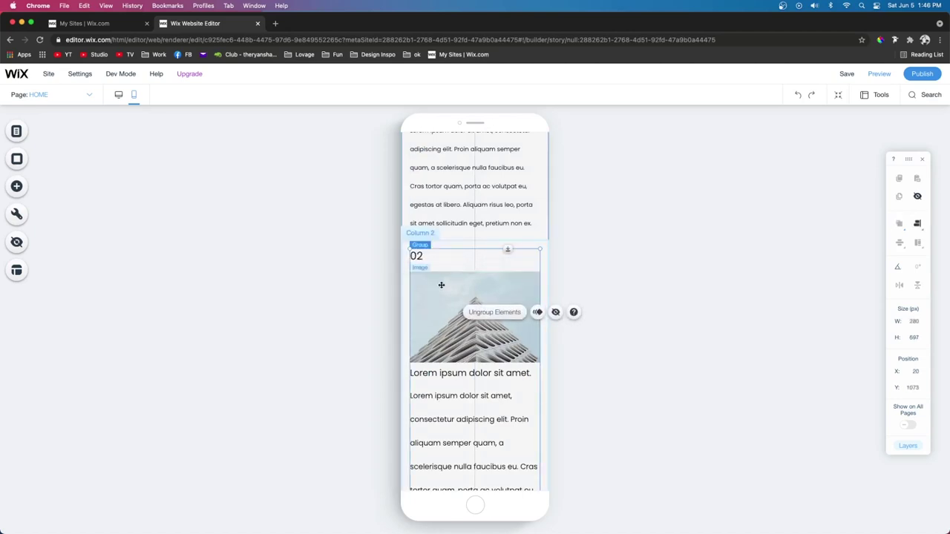
scroll(440, 285, "down", 1)
scroll(441, 285, "down", 4)
scroll(441, 282, "up", 12)
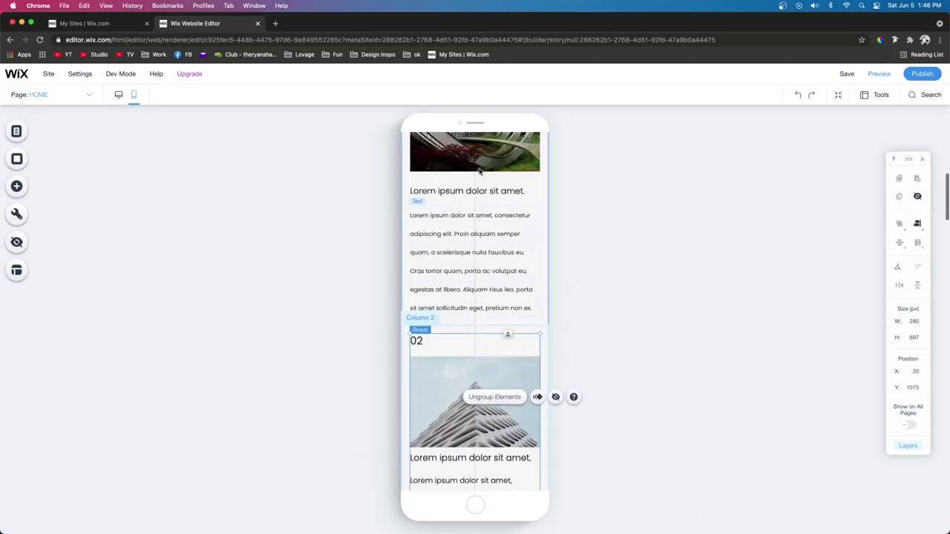
scroll(471, 339, "down", 10)
left_click(418, 178)
left_click_drag(427, 181, 467, 181)
Review the layout and spacing of sections 01 and 02.
scroll(486, 475, "down", 1)
scroll(489, 357, "up", 10)
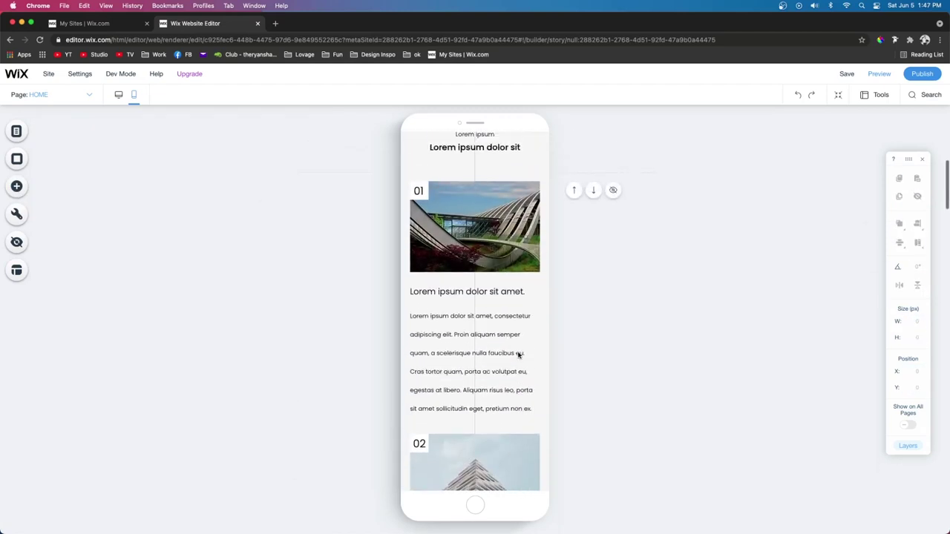
scroll(518, 355, "up", 1)
scroll(518, 354, "down", 8)
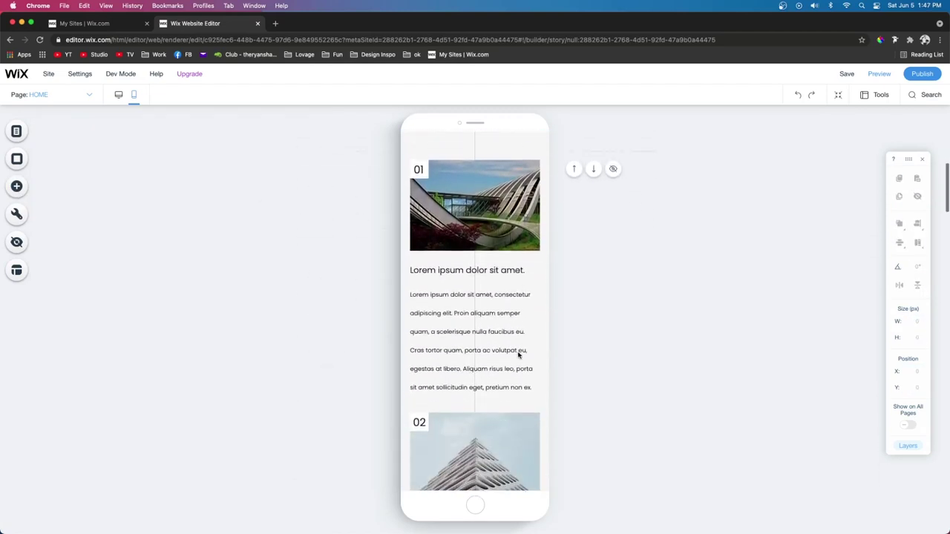
Compare the blue strip's rotated text with its desktop layout and hide that text group on mobile.
scroll(518, 355, "down", 7)
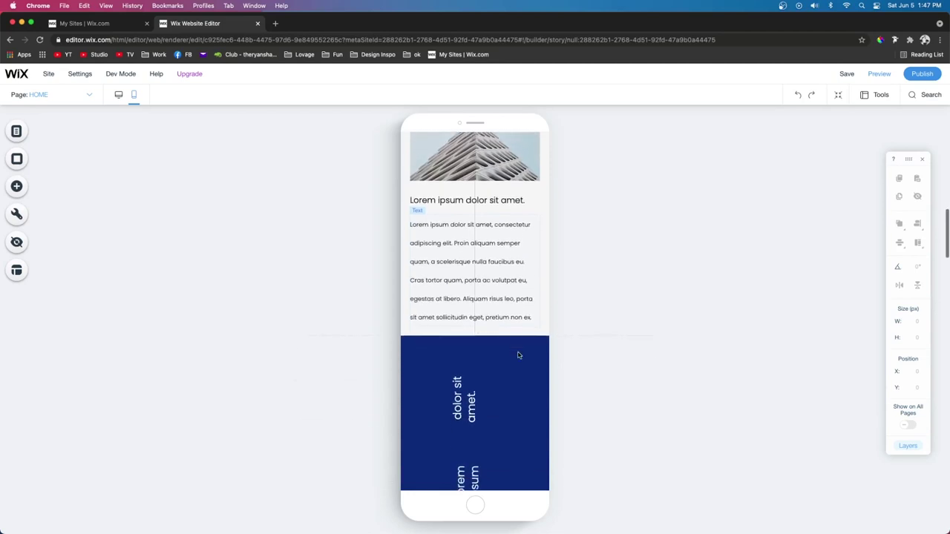
scroll(518, 355, "down", 5)
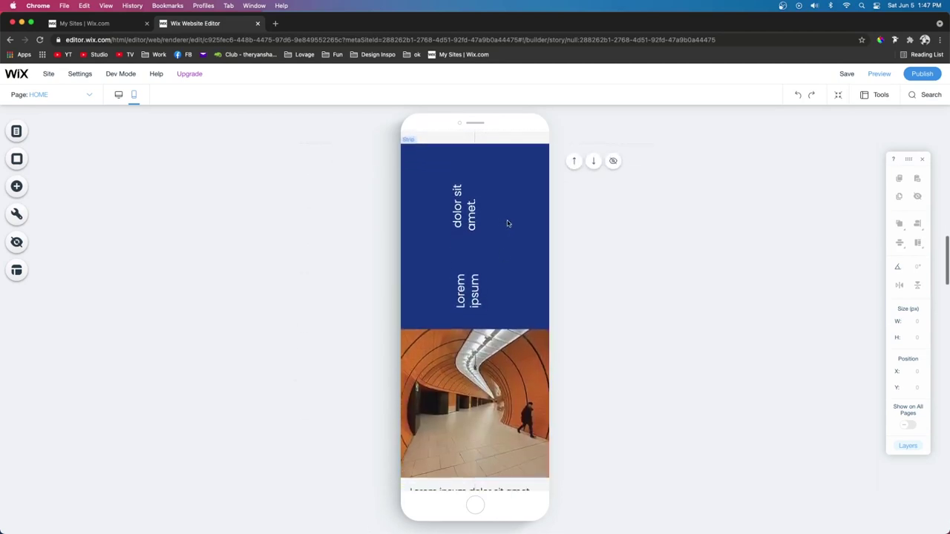
left_click(507, 220)
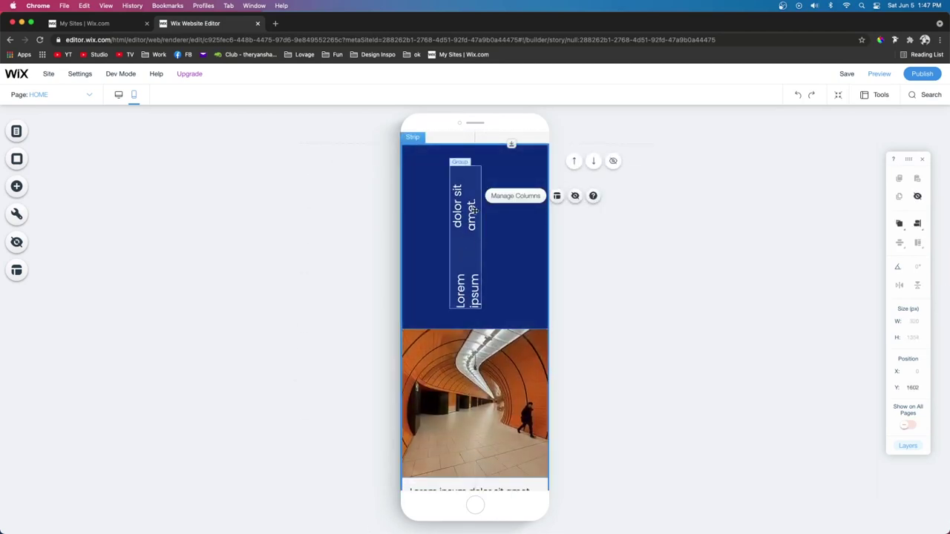
left_click(117, 96)
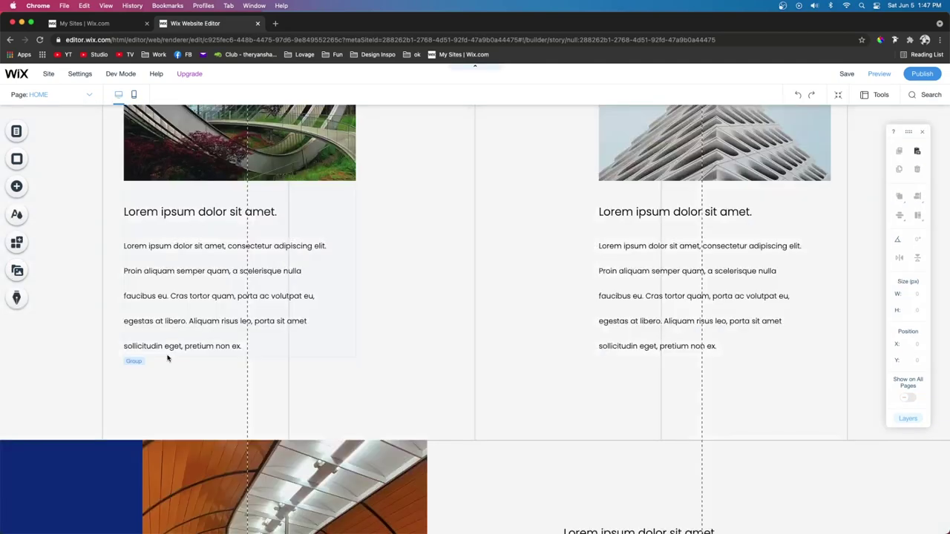
scroll(167, 359, "down", 5)
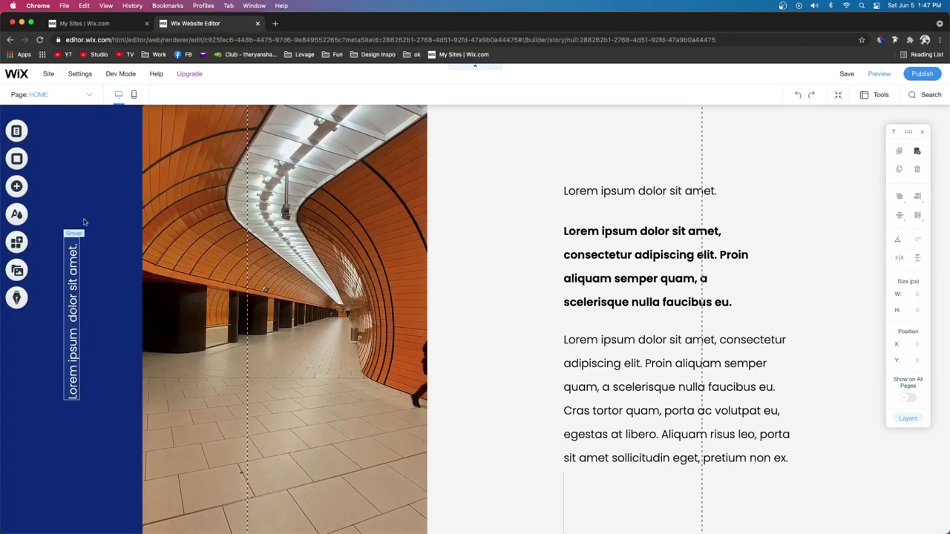
left_click(134, 96)
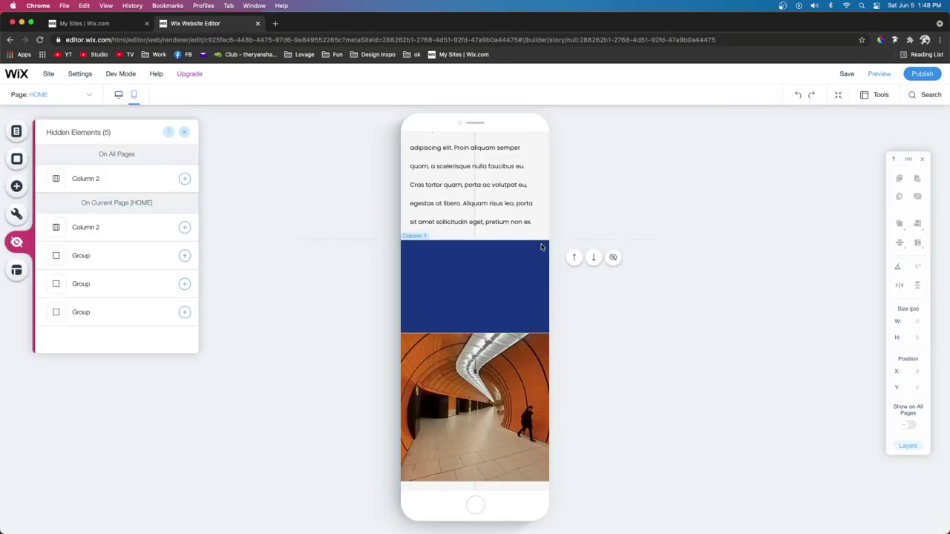
Set the height of the empty blue column above the tunnel image to 20 px.
left_click(435, 308)
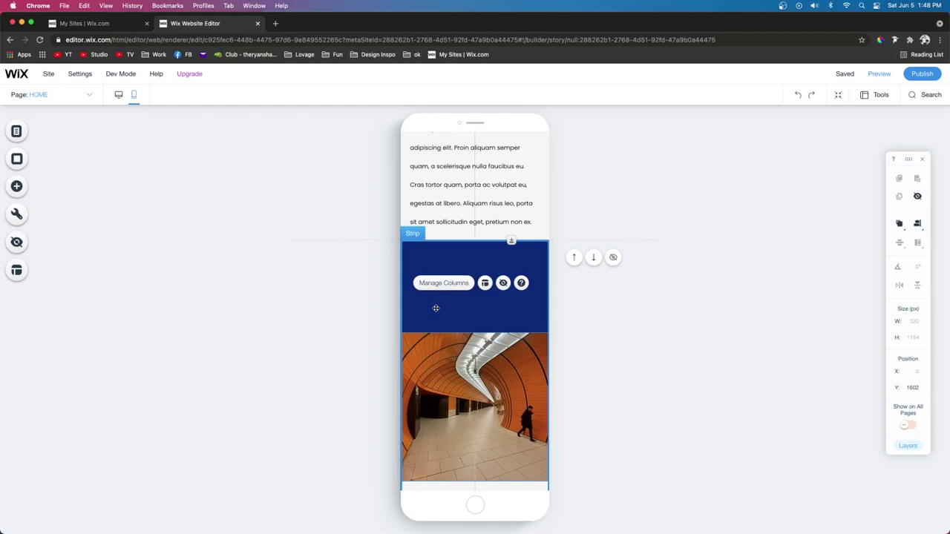
left_click(436, 308)
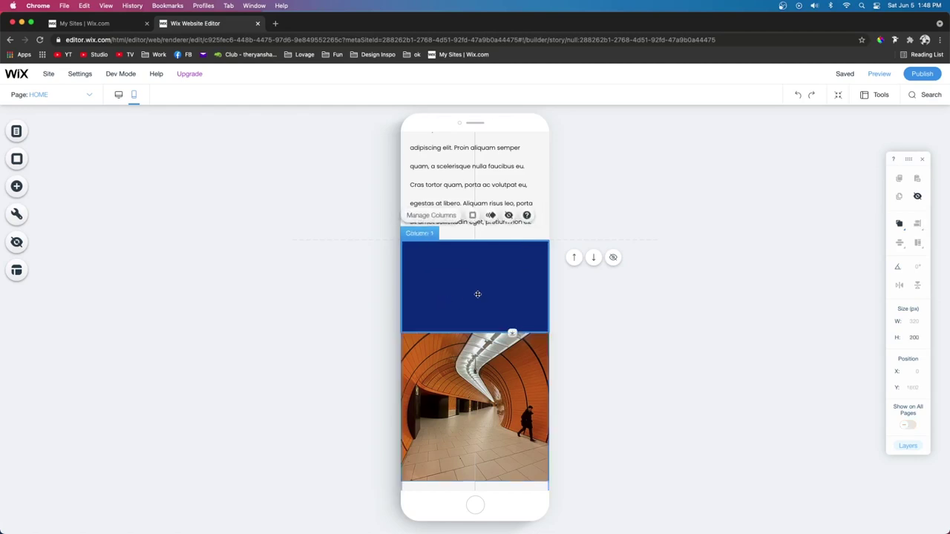
left_click(922, 339)
type("20")
key("Return")
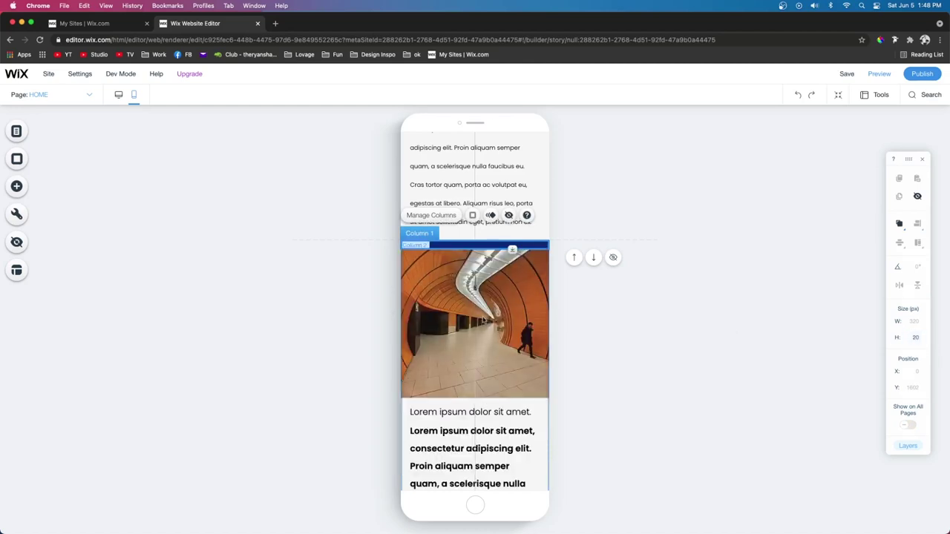
Set the height of the tunnel image column to 200 px.
left_click(467, 292)
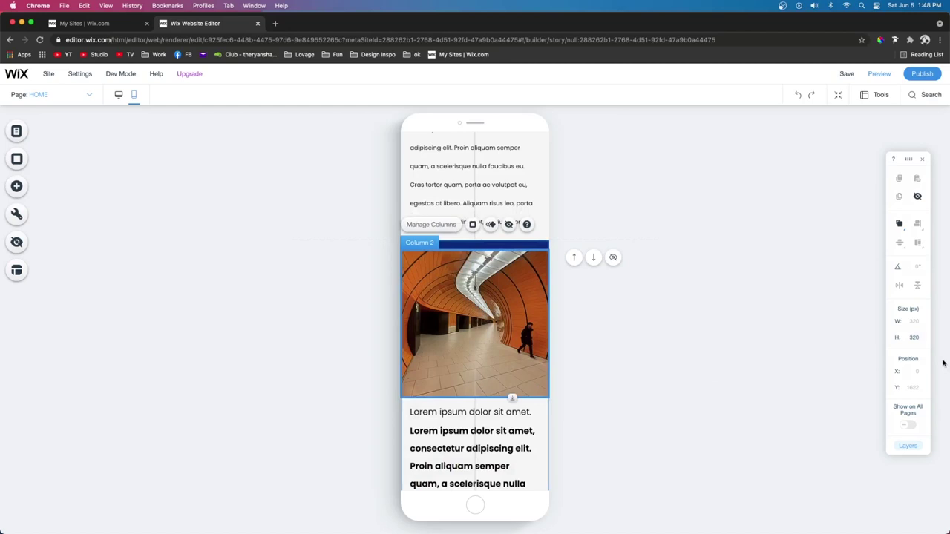
left_click(920, 338)
type("200")
key("Return")
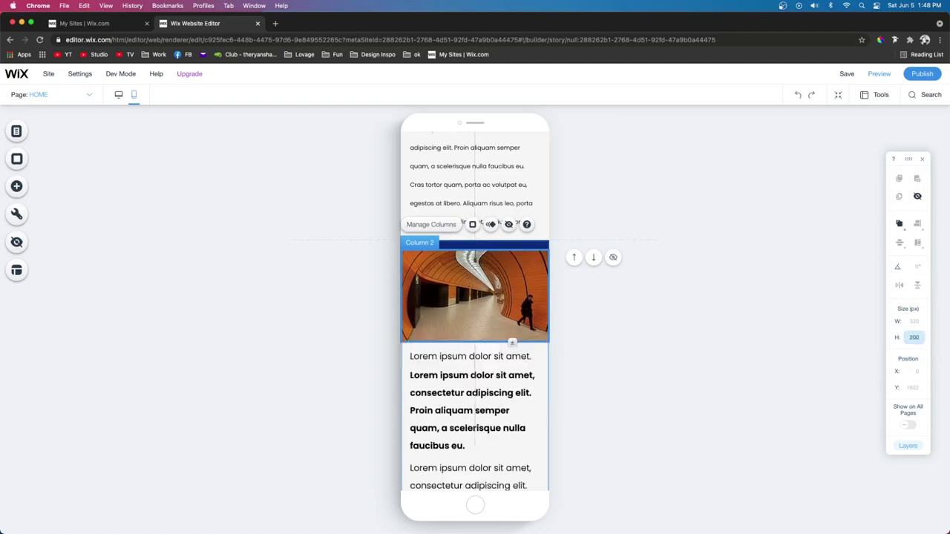
Reduce the blue column above the tunnel image to a thin band 10 px high.
left_click(466, 243)
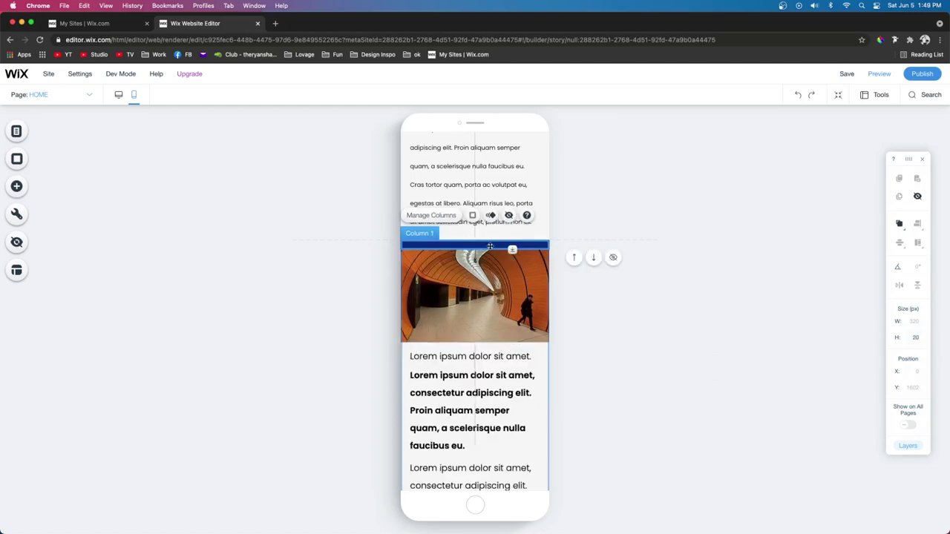
left_click(920, 339)
type("10")
key("Return")
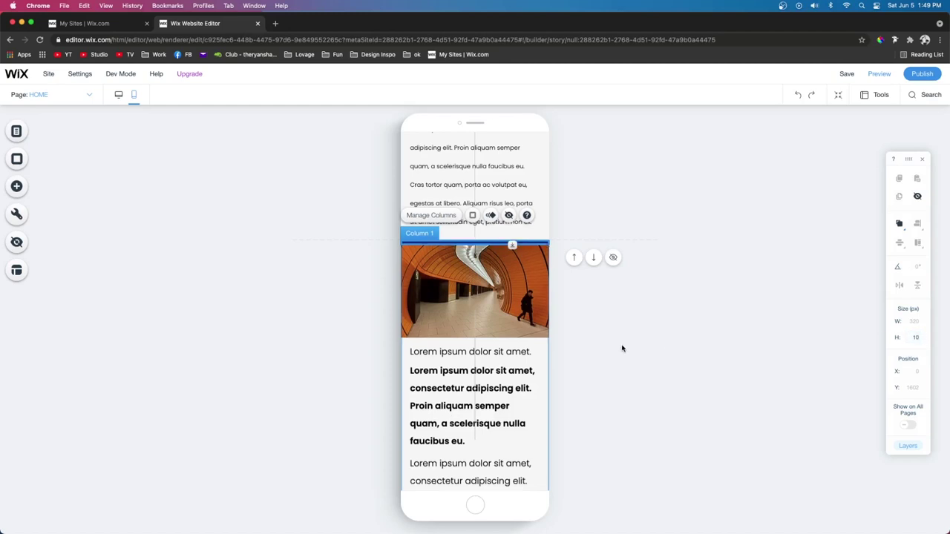
left_click(630, 346)
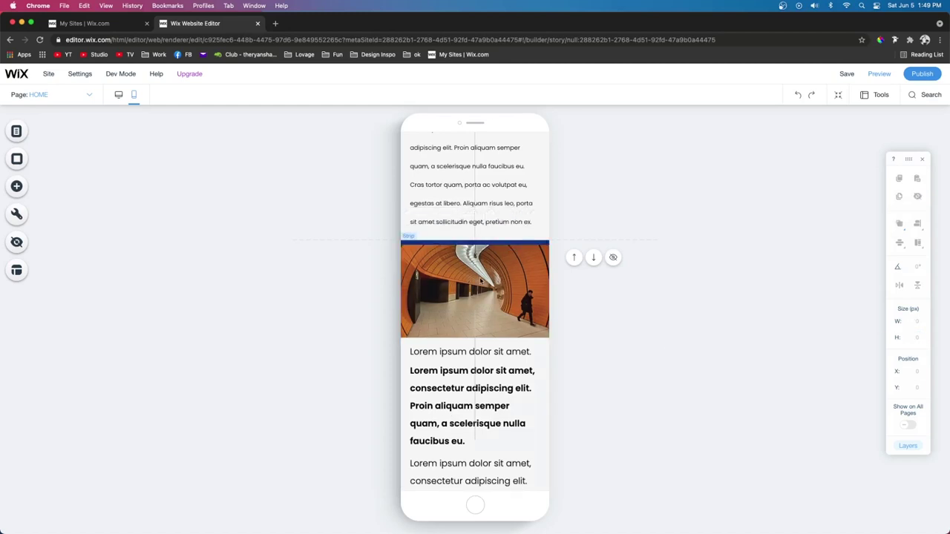
Compare the tunnel image column with the section 01 image element in the desktop layout.
left_click(460, 261)
scroll(453, 261, "up", 2)
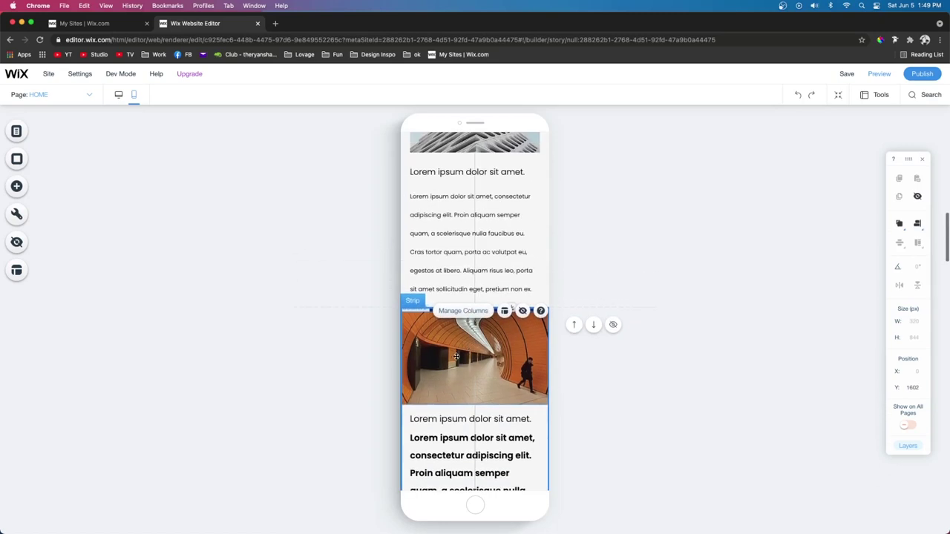
scroll(438, 262, "down", 2)
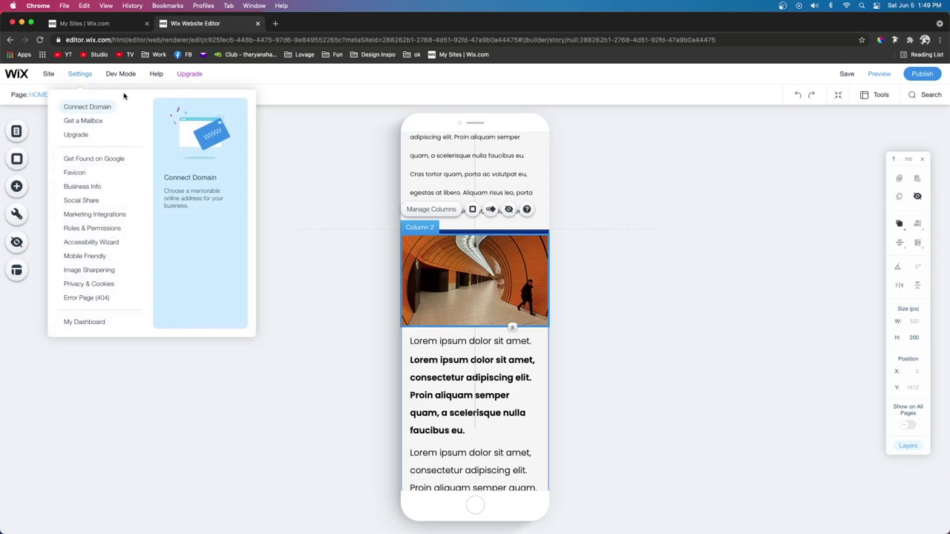
left_click(118, 94)
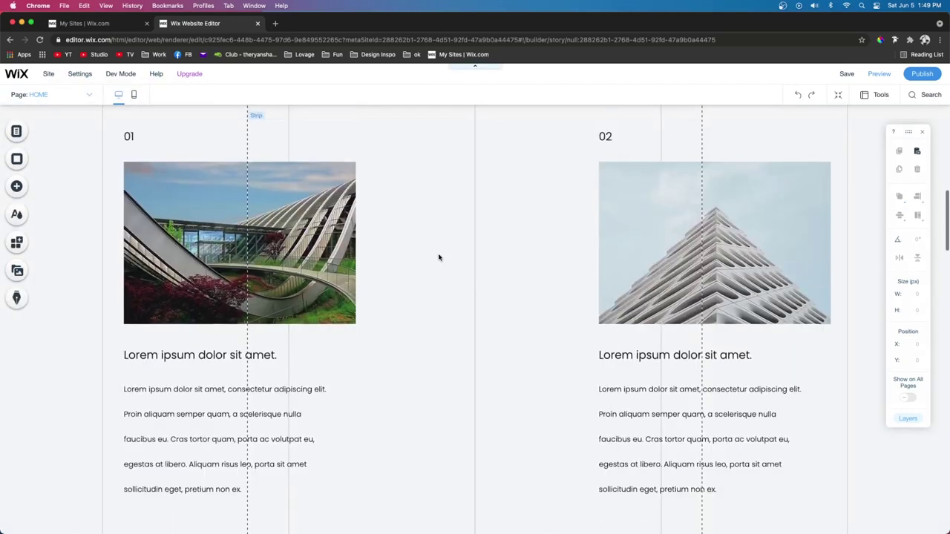
left_click(254, 227)
left_click(256, 230)
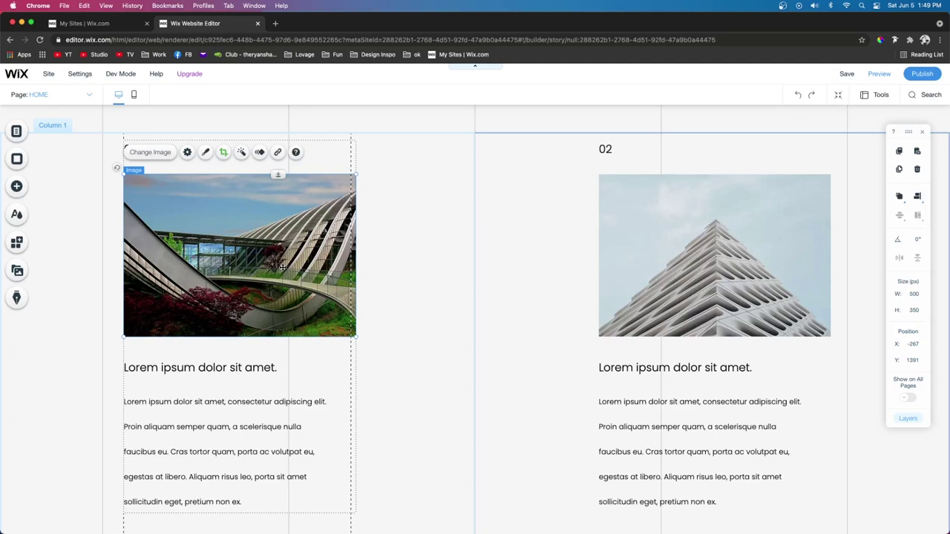
scroll(282, 266, "down", 5)
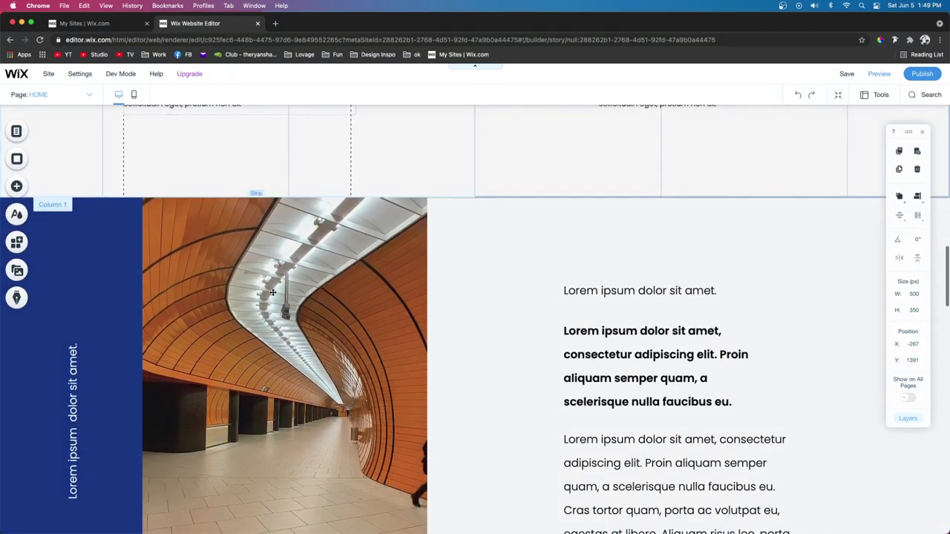
scroll(272, 297, "down", 3)
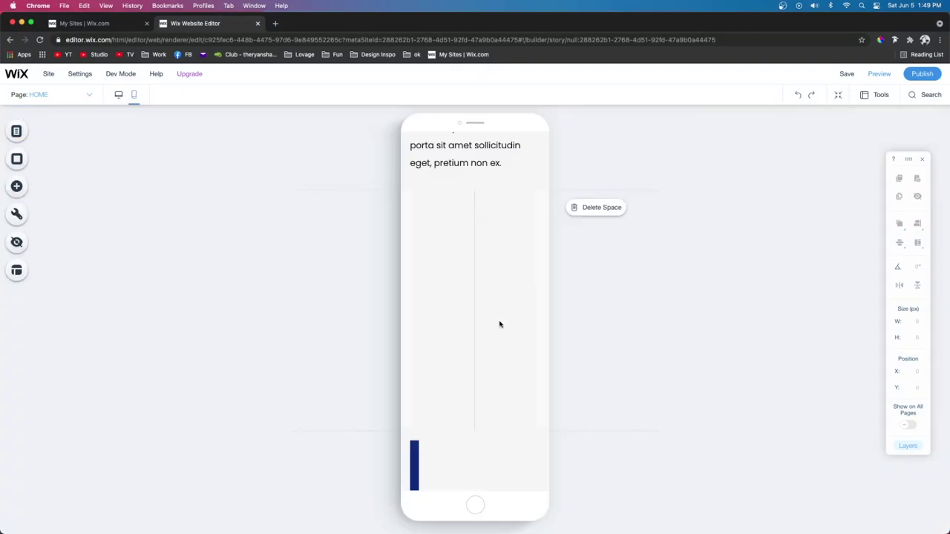
Compare the mobile tunnel image column with the section 02 image to see how their editing options differ.
scroll(501, 324, "up", 5)
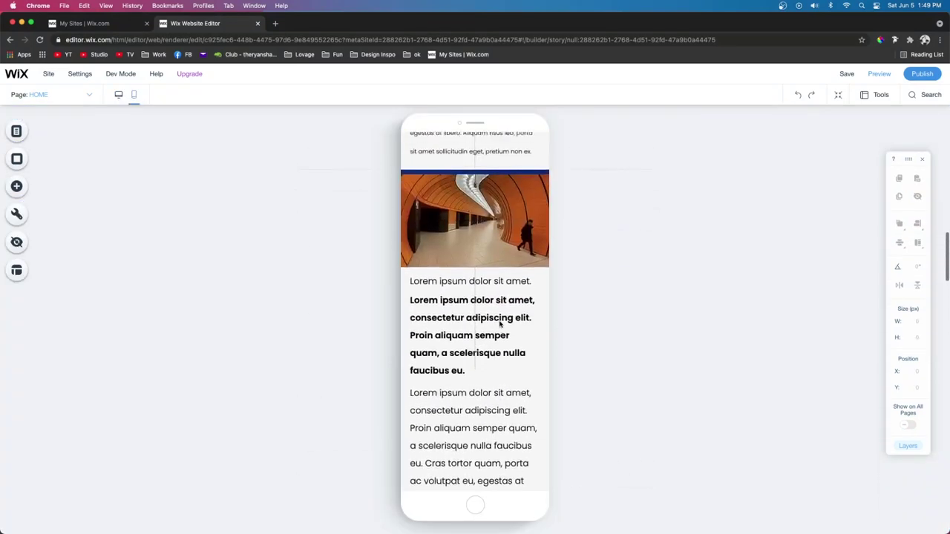
left_click(478, 329)
left_click(478, 329)
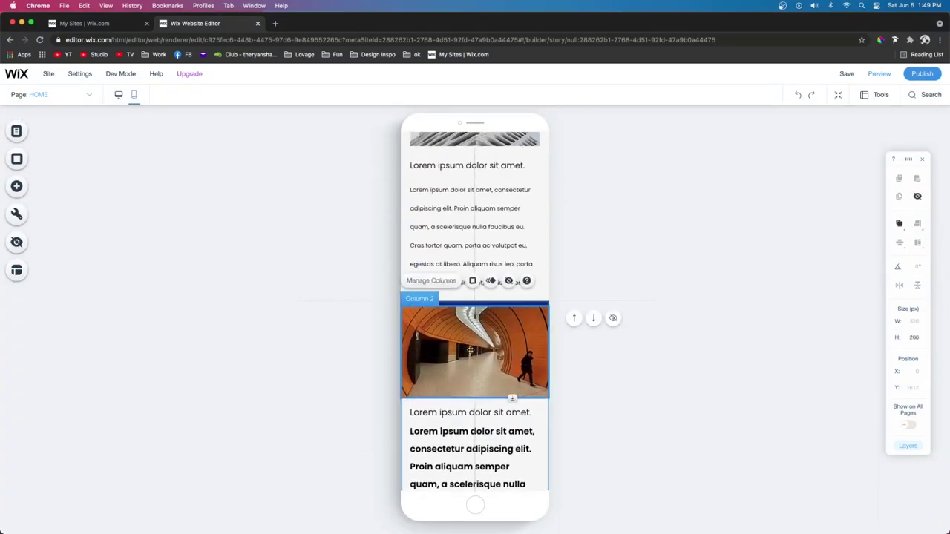
scroll(453, 352, "up", 1)
scroll(454, 351, "up", 2)
scroll(450, 326, "down", 4)
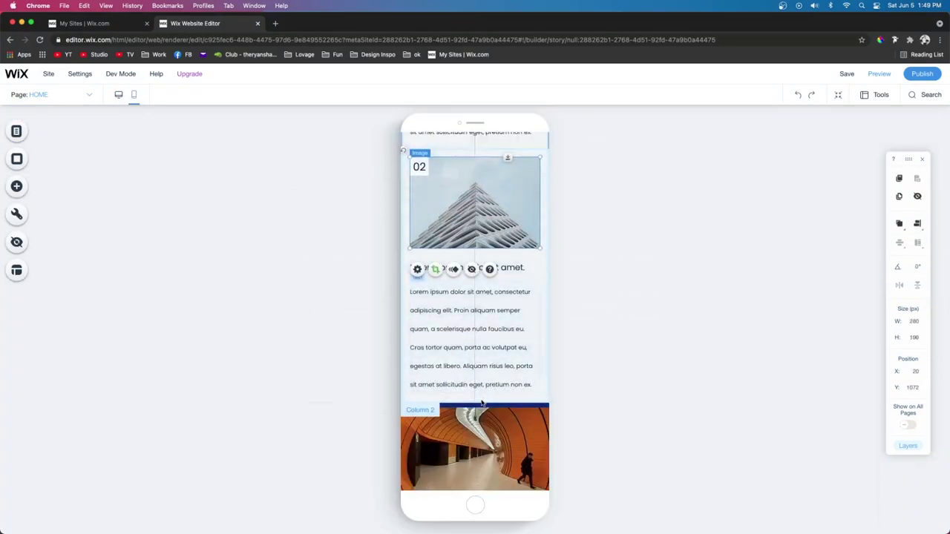
left_click(450, 327)
scroll(455, 233, "up", 5)
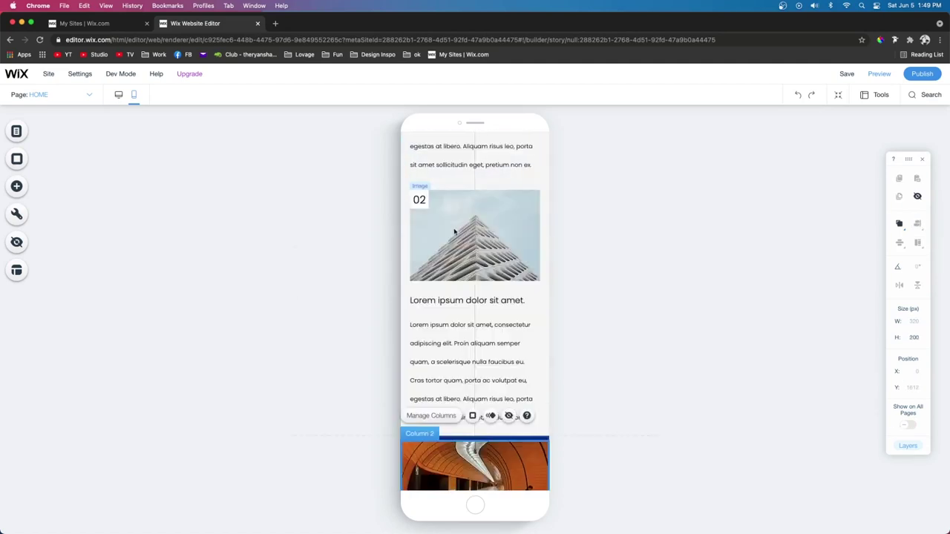
left_click(463, 231)
scroll(466, 276, "down", 6)
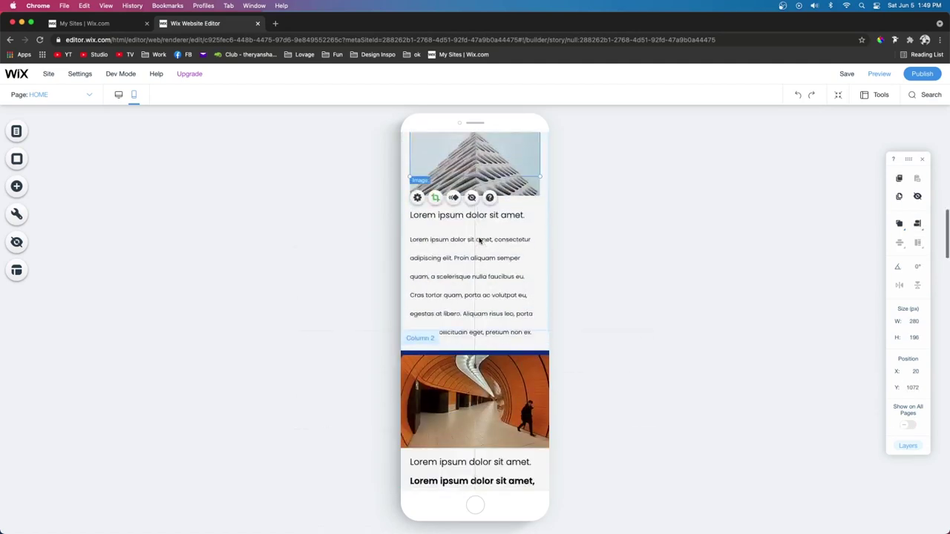
left_click(467, 276)
left_click(481, 285)
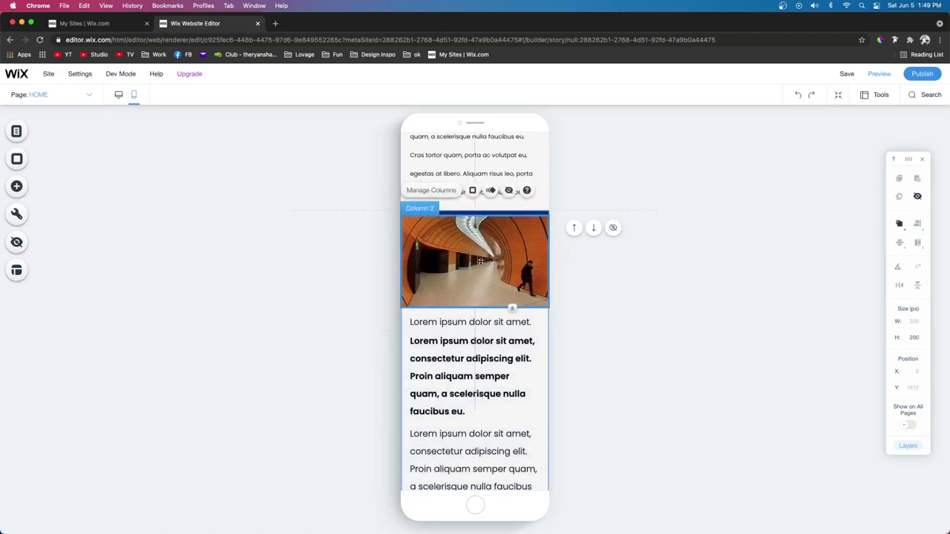
Try hiding the tunnel image column and check the options for adding a replacement image, and undo the hiding.
left_click(509, 190)
left_click(16, 187)
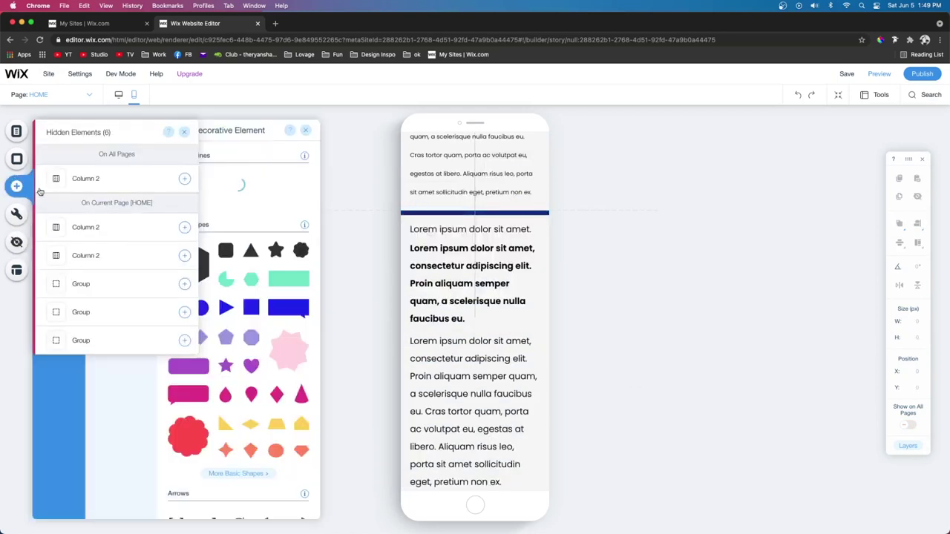
left_click(52, 165)
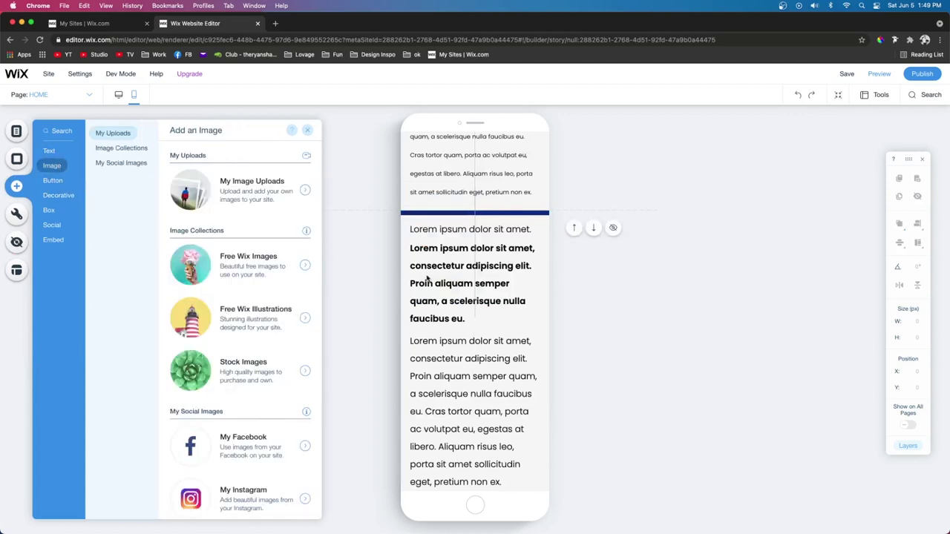
scroll(544, 277, "up", 5)
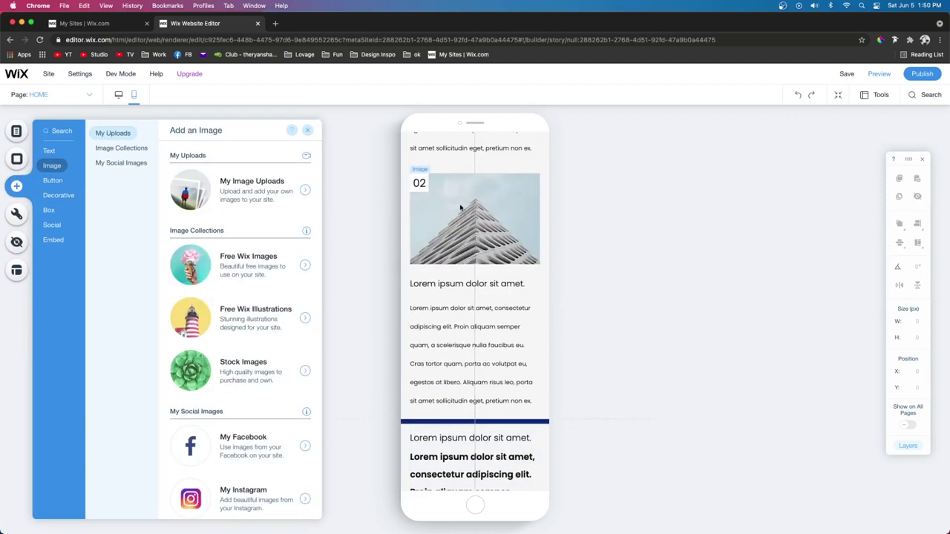
left_click(797, 96)
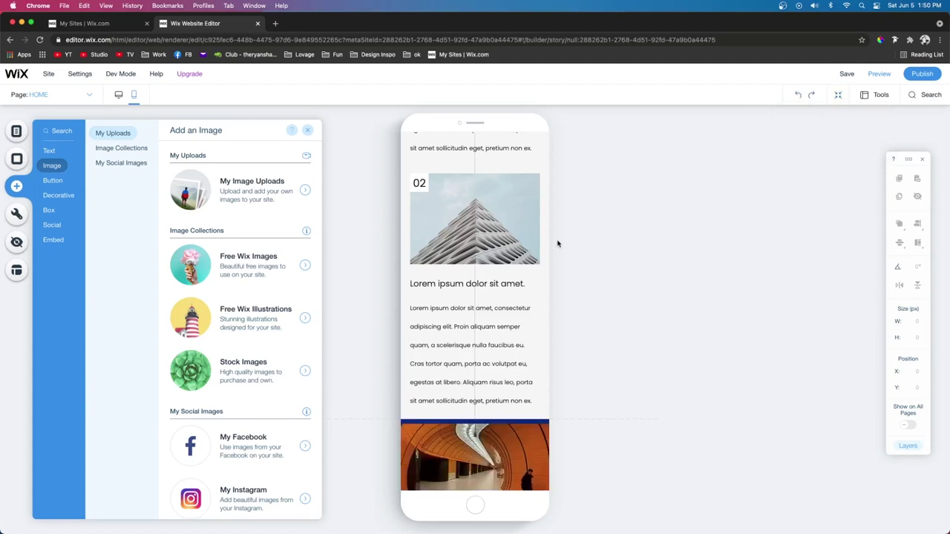
Hide the vertical line that overlaps the tunnel image and the text beneath it on mobile.
scroll(558, 243, "down", 3)
scroll(434, 213, "up", 2)
scroll(482, 223, "down", 4)
left_click(484, 224)
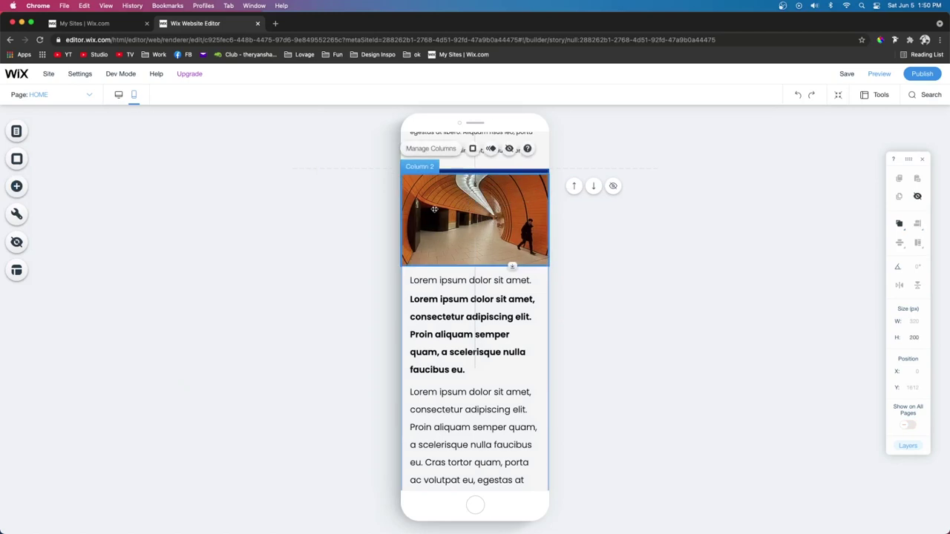
scroll(467, 223, "down", 1)
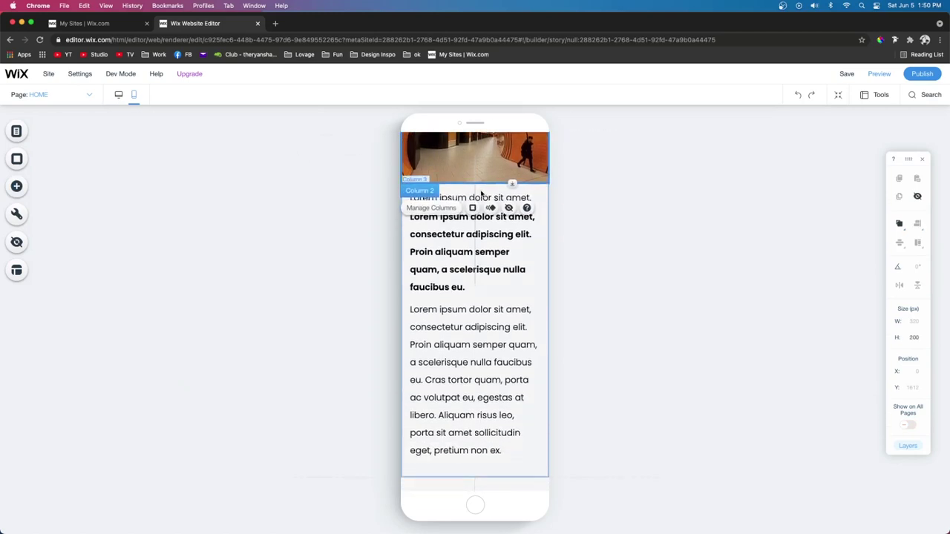
scroll(476, 234, "up", 2)
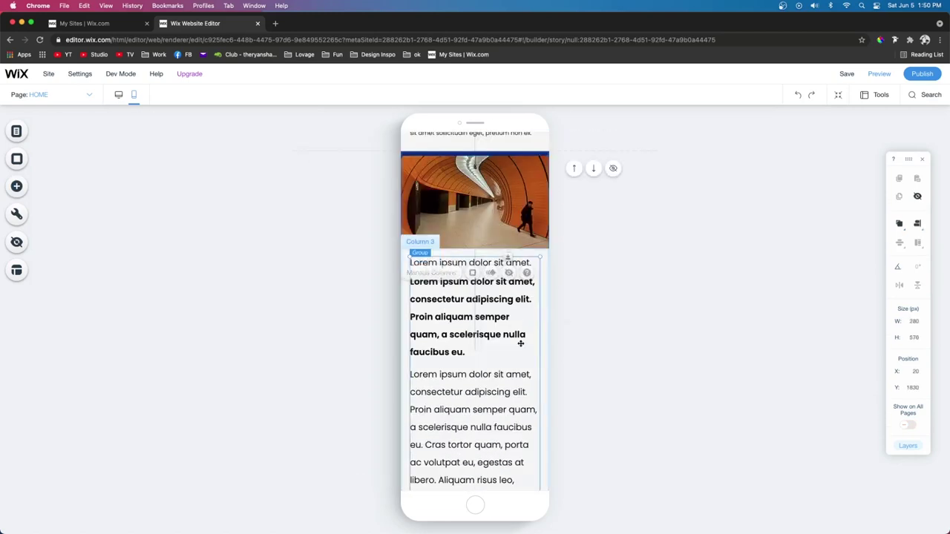
left_click(475, 328)
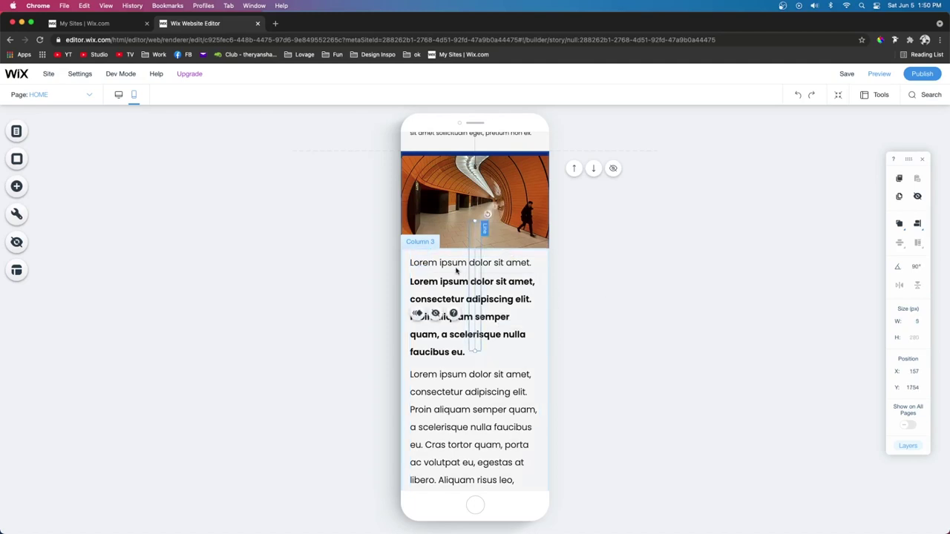
left_click(435, 313)
Ungroup the text elements beneath the tunnel image on mobile.
left_click(450, 256)
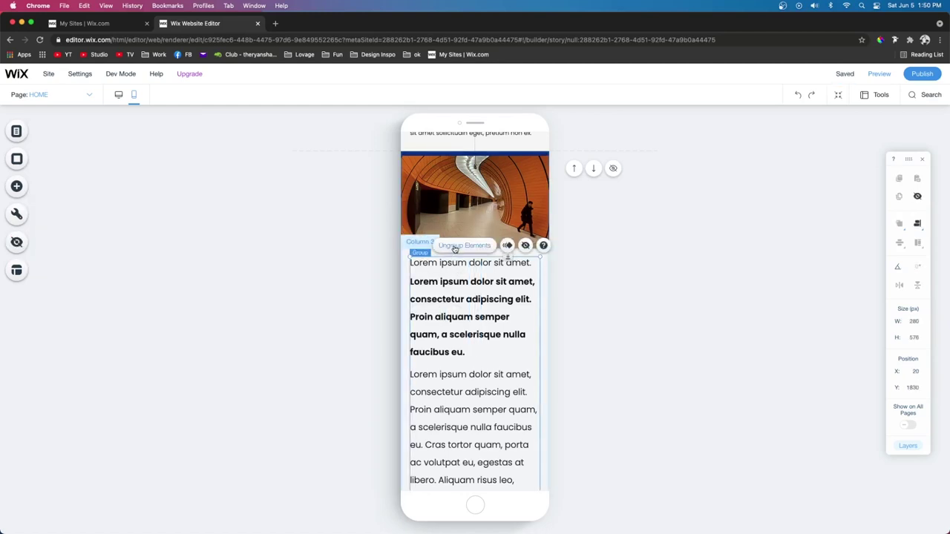
left_click(455, 247)
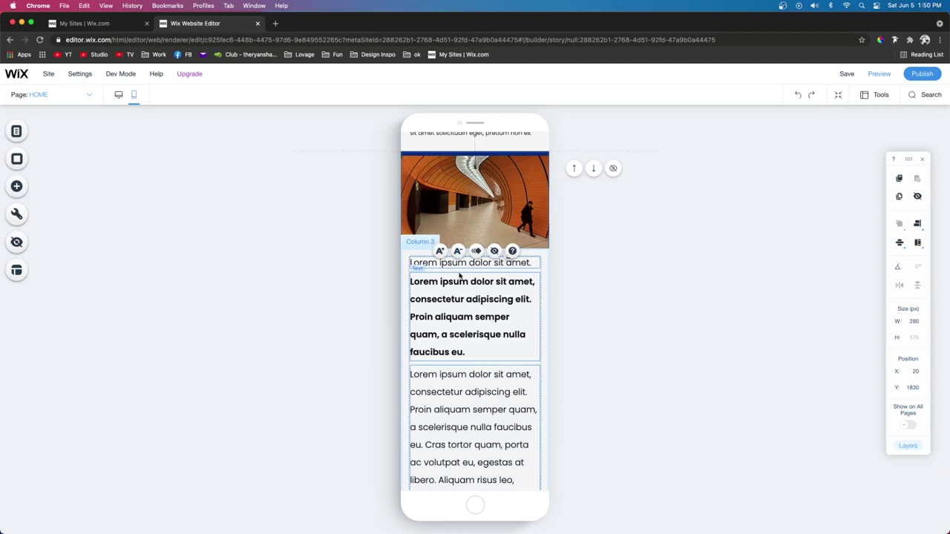
left_click(461, 273)
Move the opening line, bold paragraph and body paragraph down to space them apart beneath the tunnel image.
scroll(462, 312, "up", 5)
scroll(464, 364, "down", 5)
left_click(435, 235)
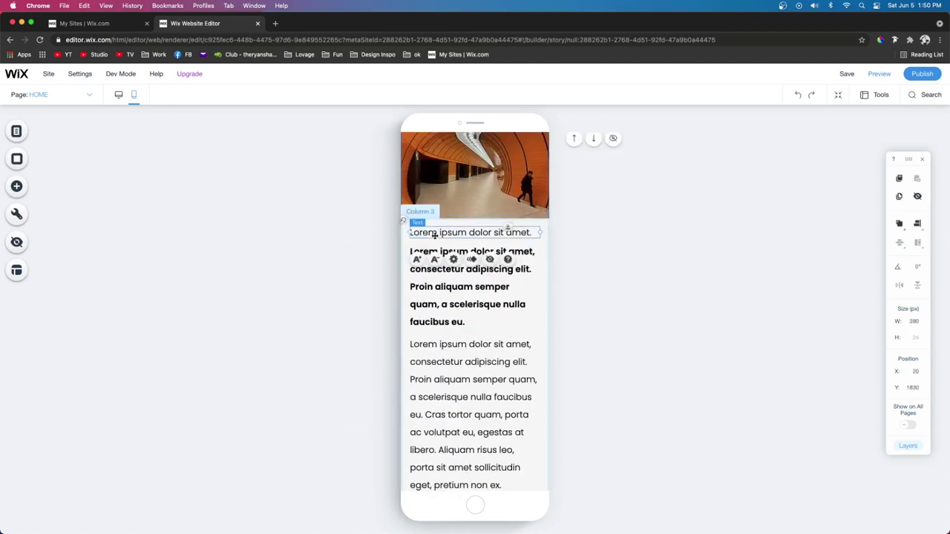
left_click_drag(435, 235, 435, 228)
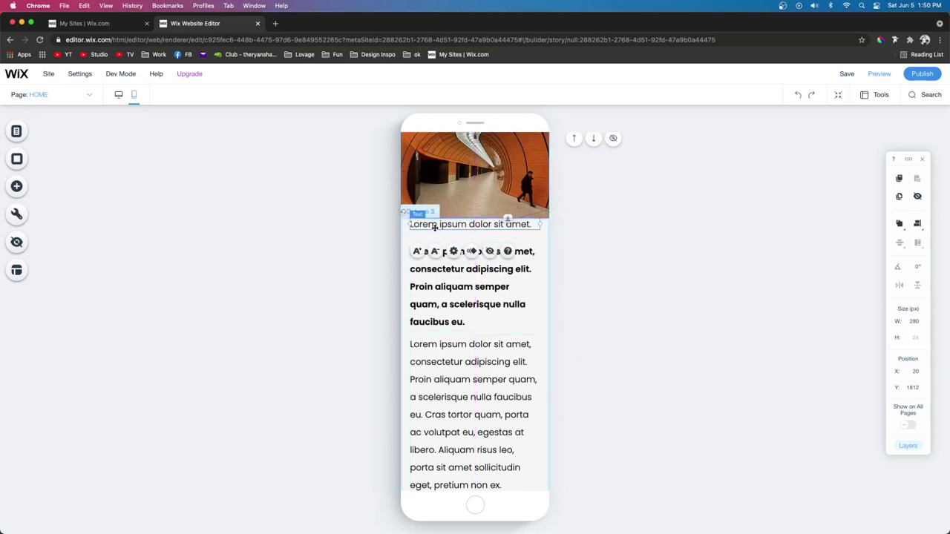
left_click_drag(435, 227, 451, 254)
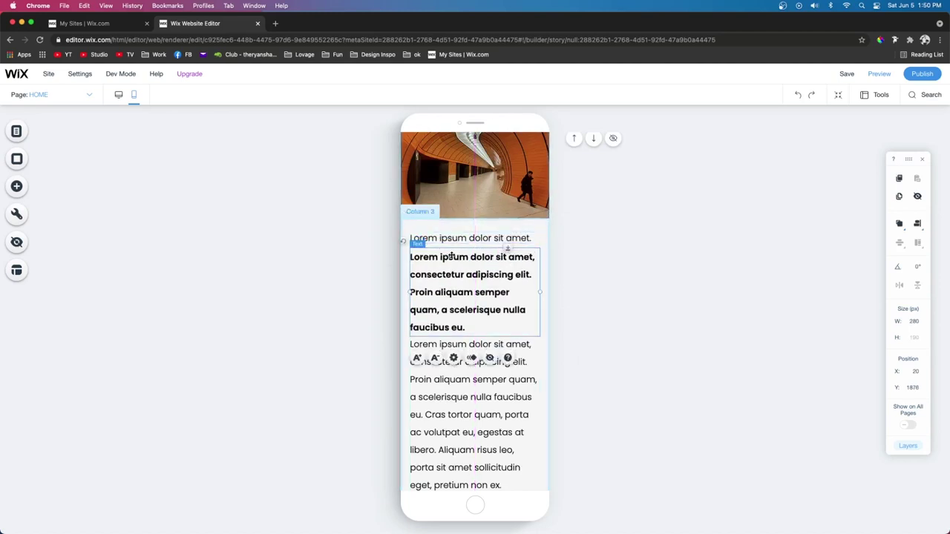
left_click(456, 349)
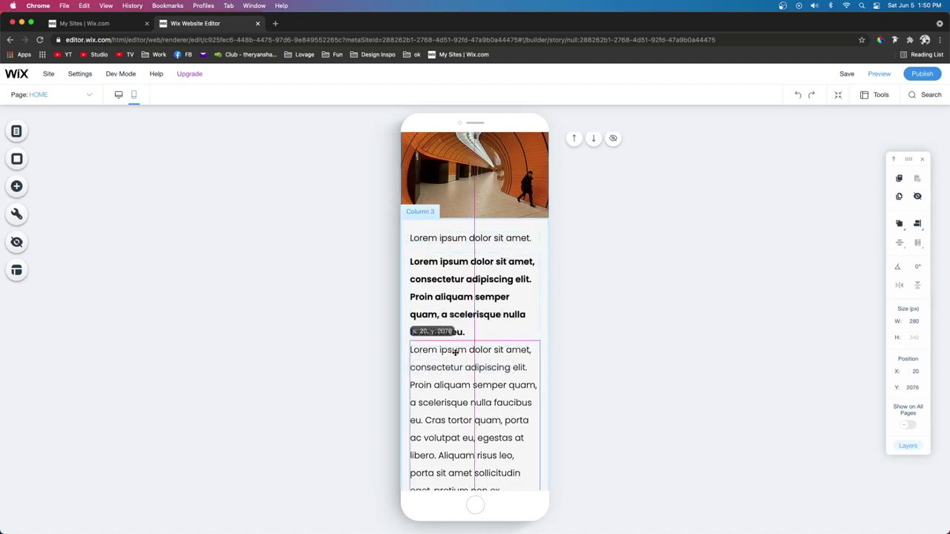
Decrease the text size of the opening line by one increment and of the bold paragraph by two increments.
left_click(452, 238)
left_click(434, 267)
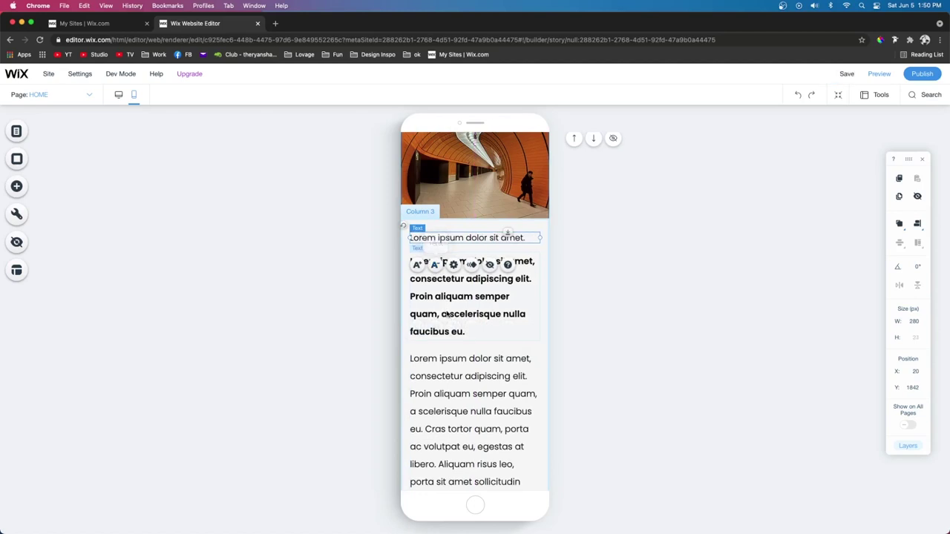
left_click(434, 276)
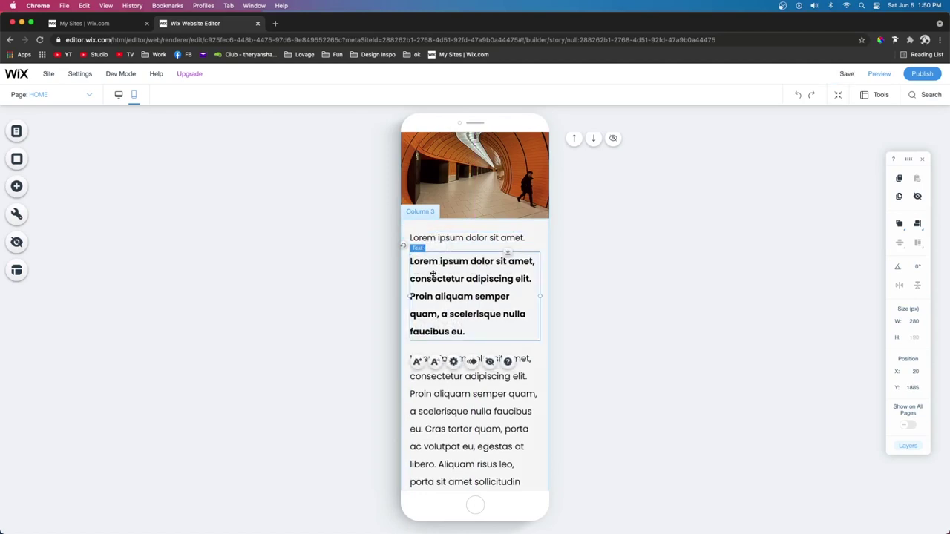
left_click(435, 360)
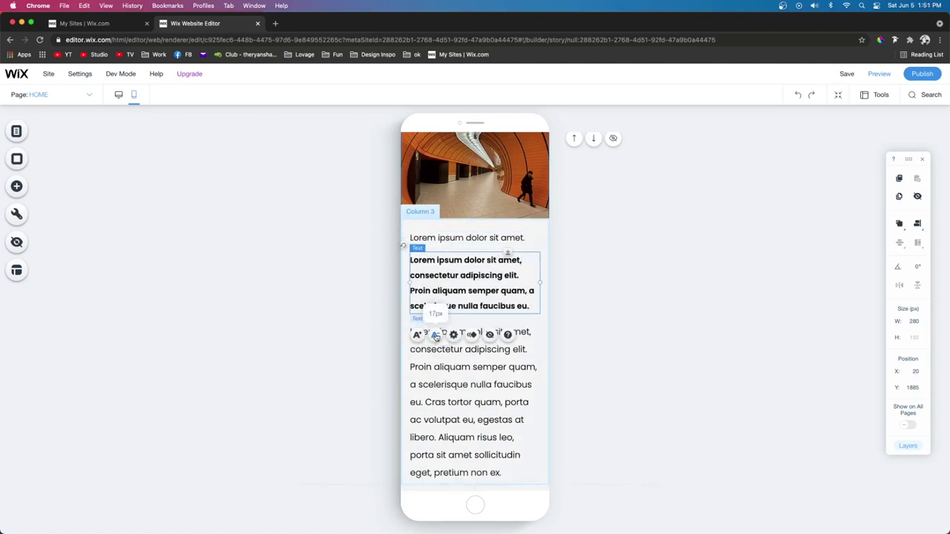
left_click(434, 333)
Reduce the text size of the body paragraph beneath the bold text by several increments.
left_click(514, 363)
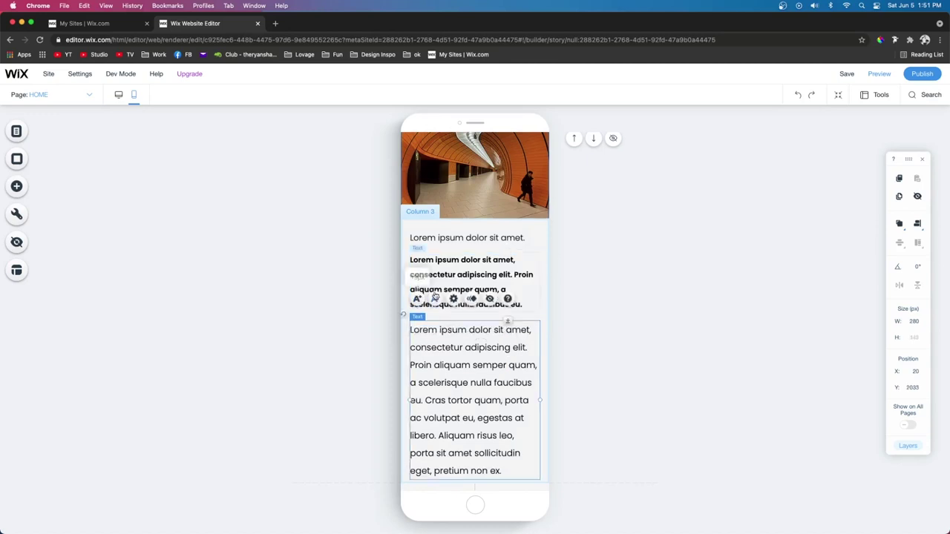
left_click(437, 297)
left_click(437, 298)
left_click(437, 298)
left_click(438, 298)
left_click(437, 298)
left_click(437, 298)
left_click(507, 415)
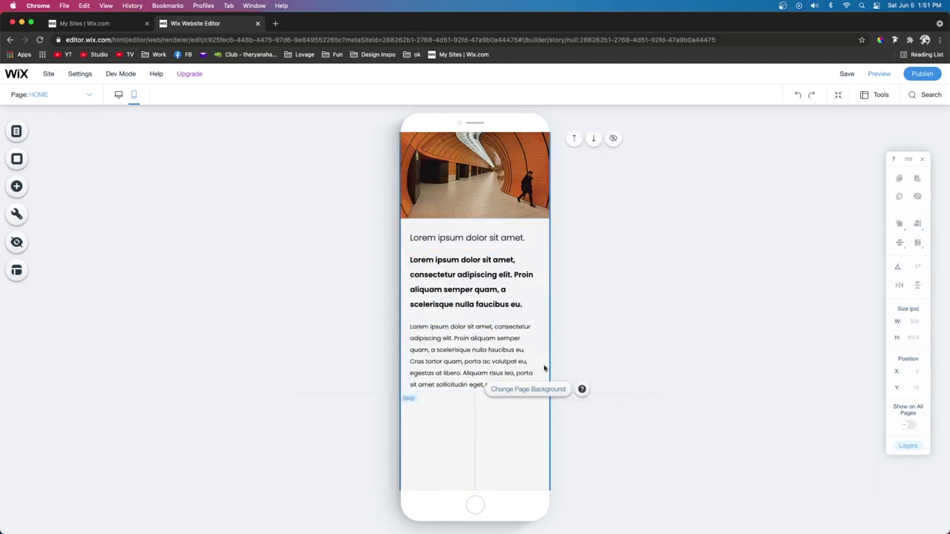
Adjust the text column below the tunnel image to a height of about 401 px, leaving a margin under its text.
left_click(541, 377)
left_click(511, 394)
left_click_drag(511, 395, 512, 404)
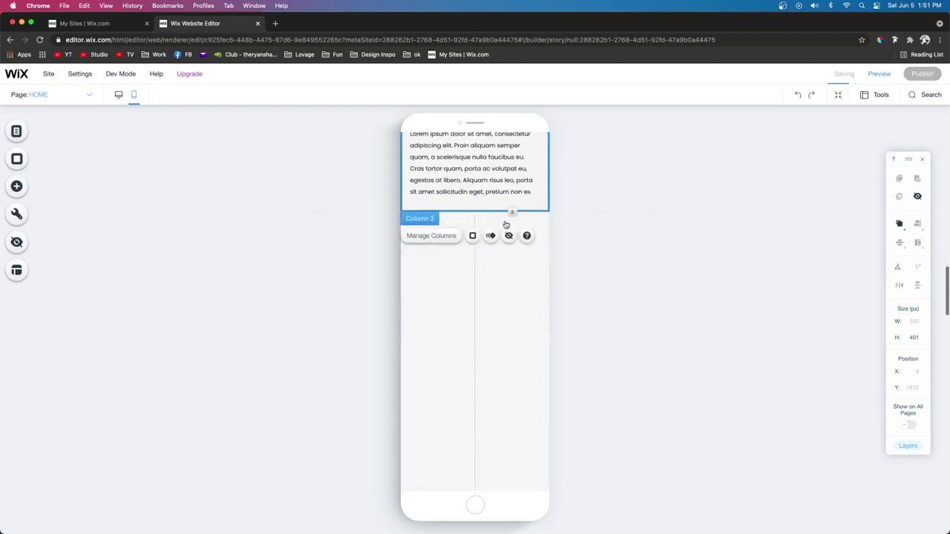
Delete the empty space between the tunnel image section and the heading section below it.
scroll(504, 224, "up", 5)
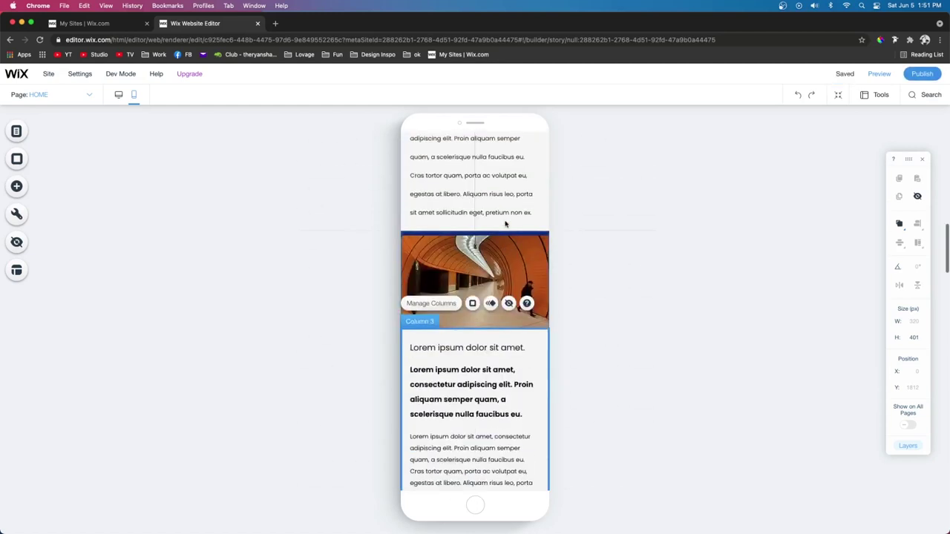
scroll(471, 335, "down", 3)
scroll(450, 426, "down", 5)
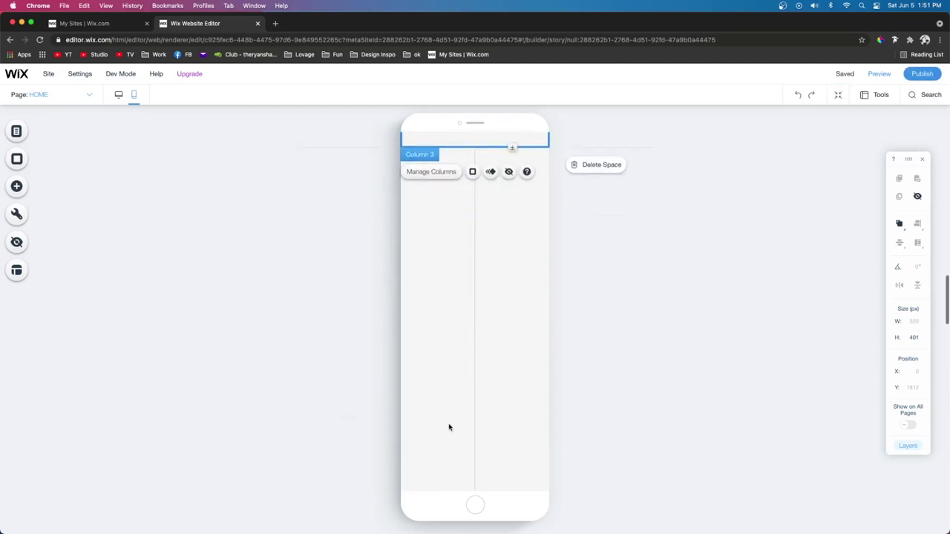
scroll(495, 249, "up", 5)
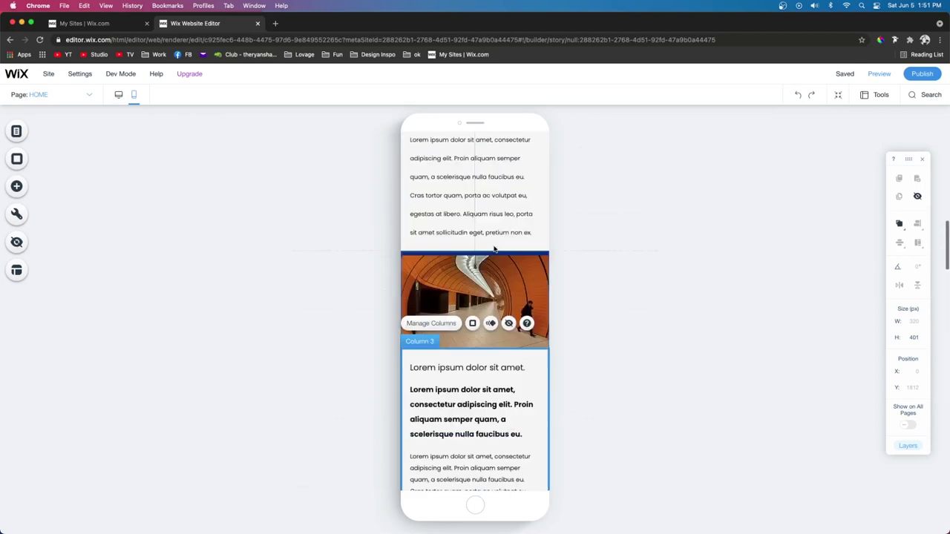
left_click(599, 212)
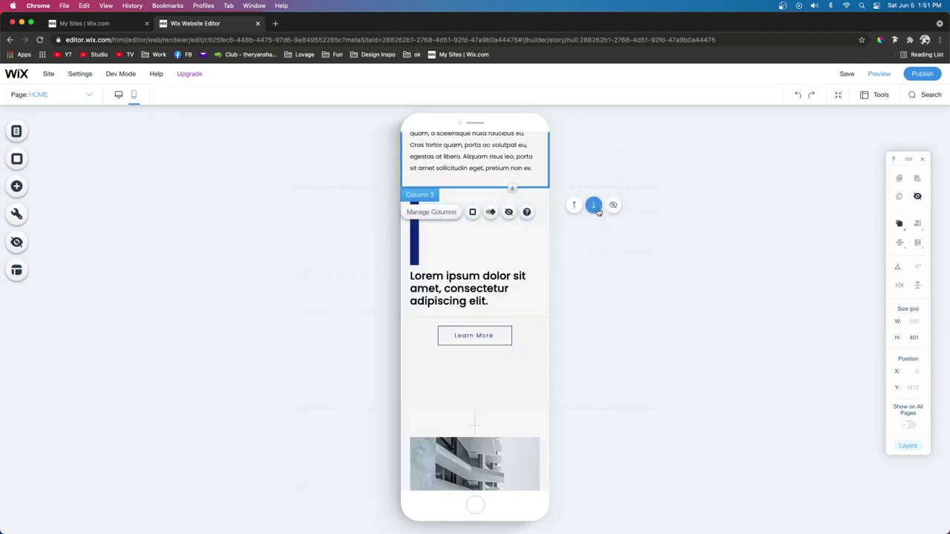
Preview the desktop layout to examine how the blue bar, heading and Learn More button are arranged.
left_click(415, 236)
left_click(119, 94)
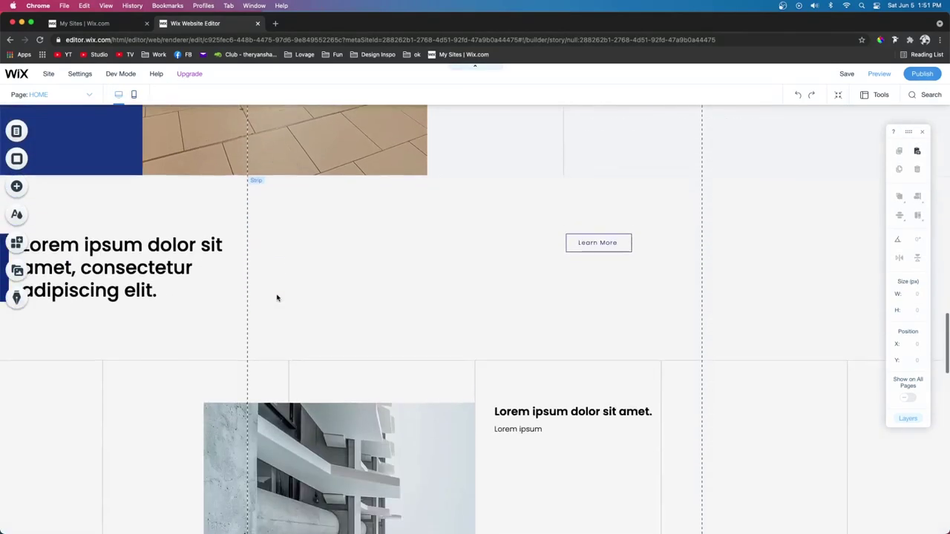
left_click(878, 75)
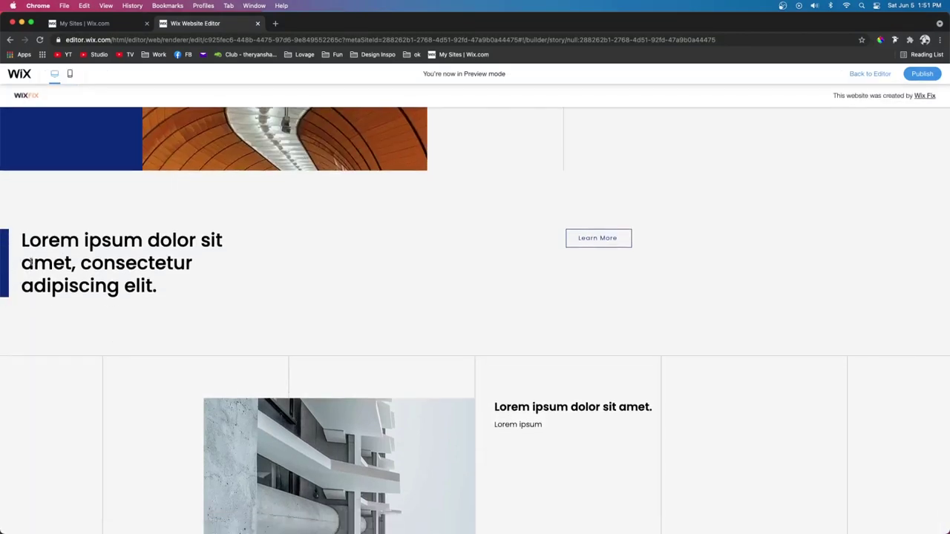
left_click_drag(22, 240, 206, 283)
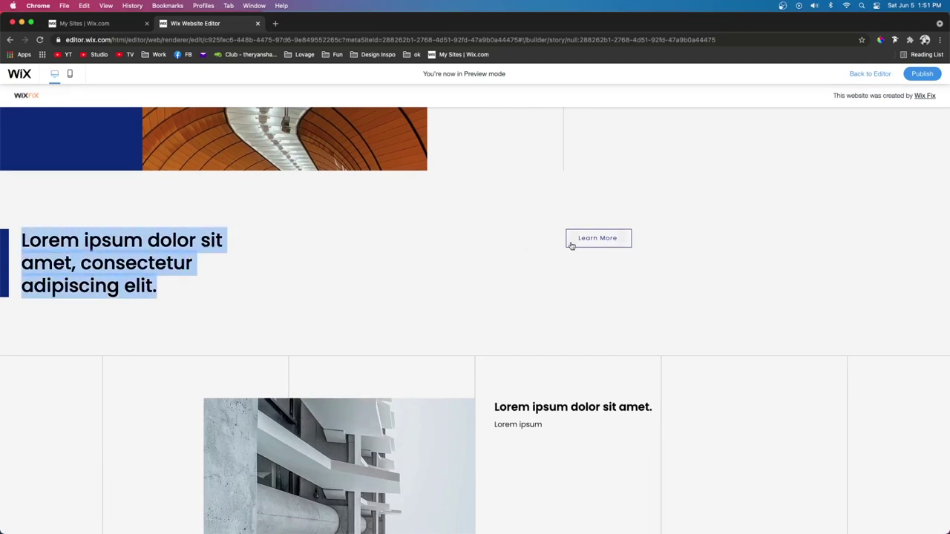
left_click(870, 73)
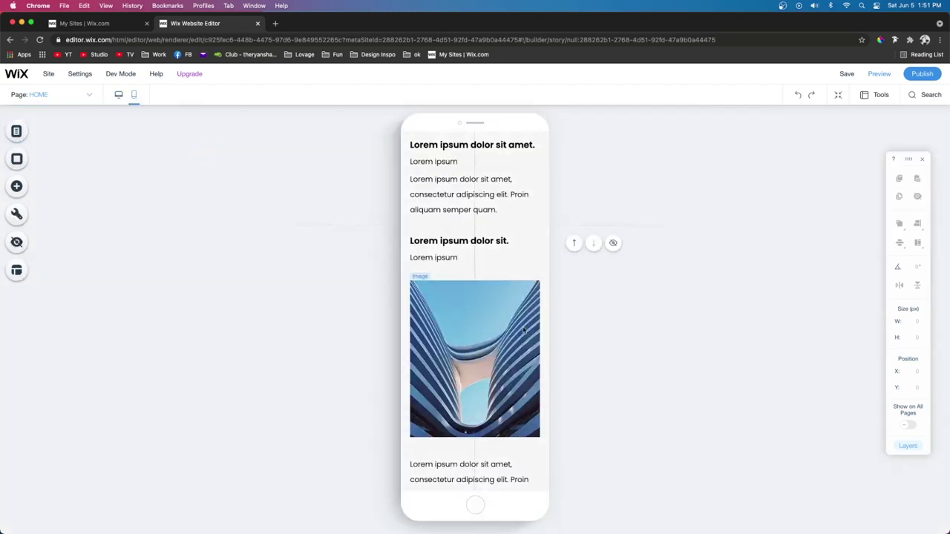
Shrink the blue bar above the mobile heading to about 9 × 91 px and align it to the column's left edge.
left_click(415, 278)
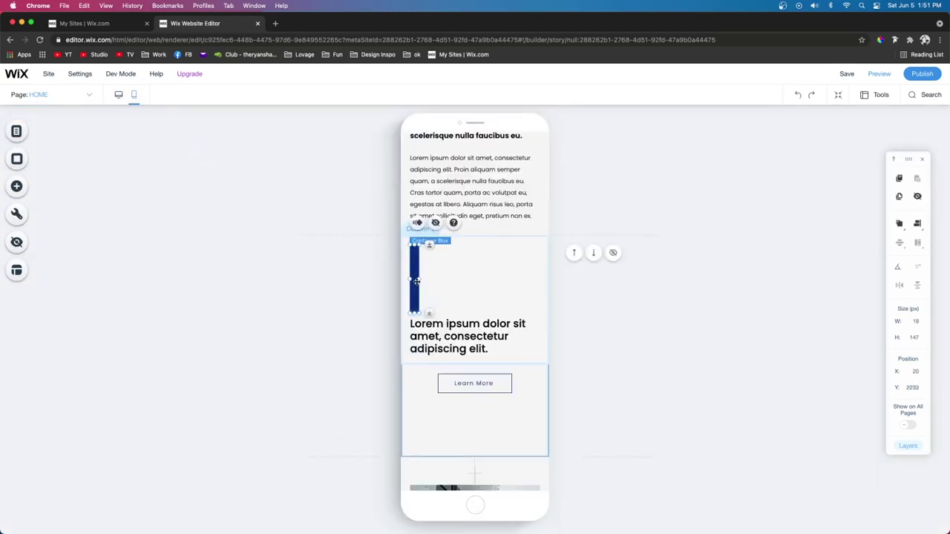
left_click_drag(418, 312, 414, 287)
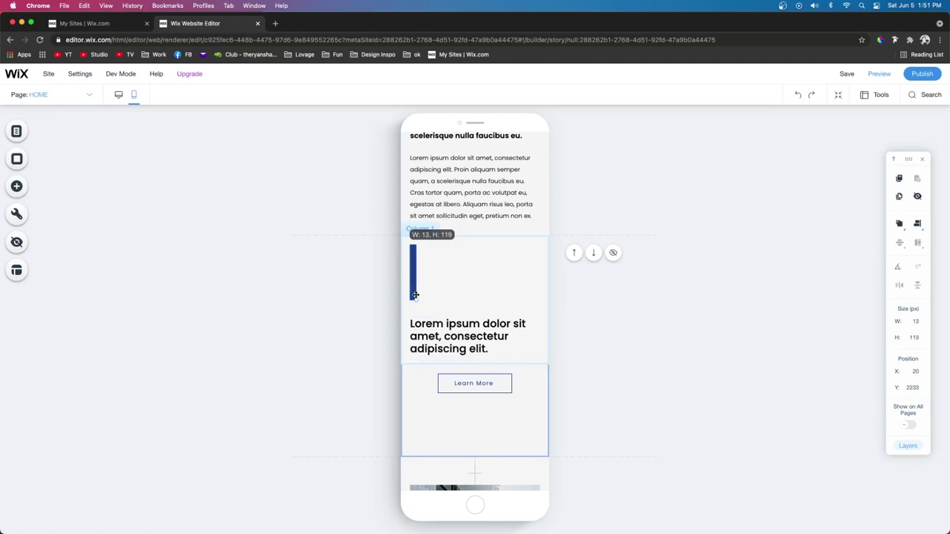
left_click(918, 224)
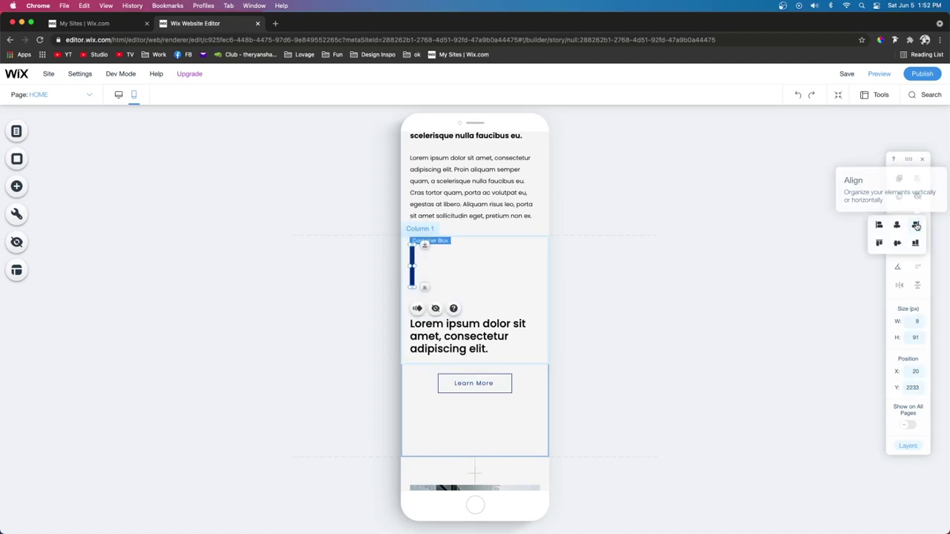
left_click(879, 224)
Move the heading up beside the blue bar, place the Learn More button beneath it at X 20, Y 2339, and save the site.
left_click_drag(452, 336, 452, 266)
left_click(466, 382)
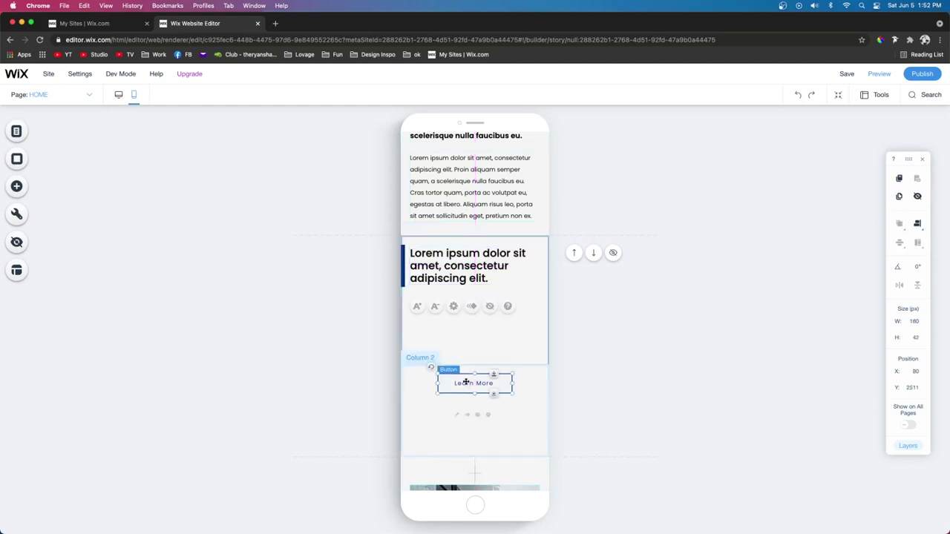
left_click_drag(467, 383, 444, 295)
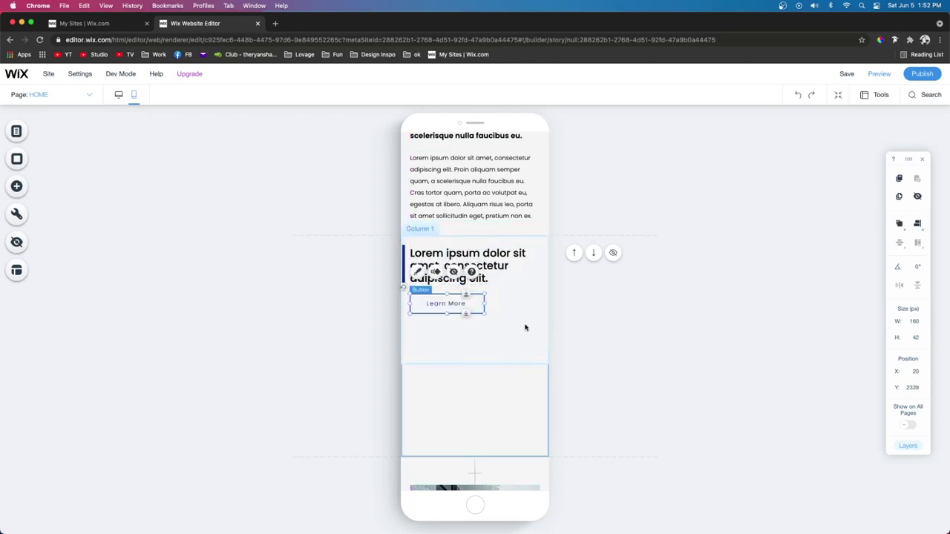
key("cmd+s")
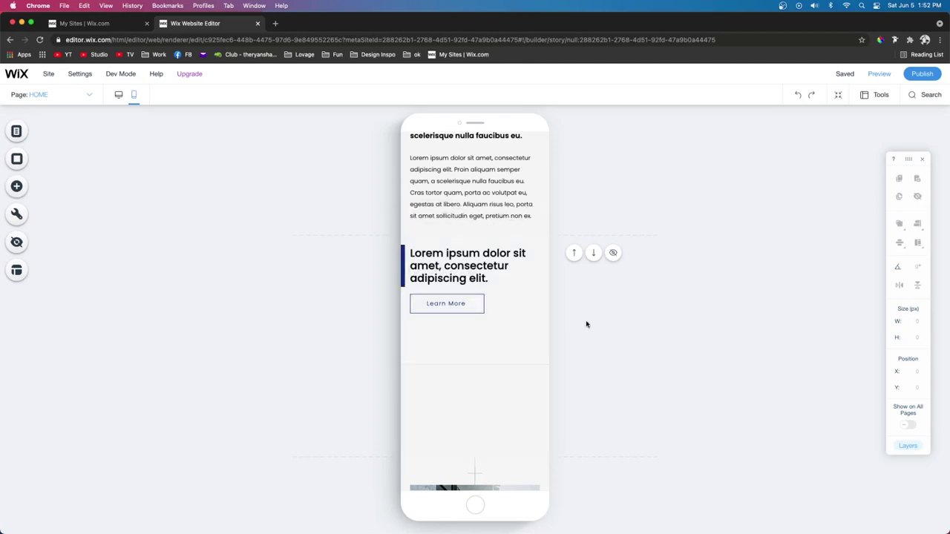
Set the Learn More button's size to 100 px wide and 35 px high.
left_click(445, 305)
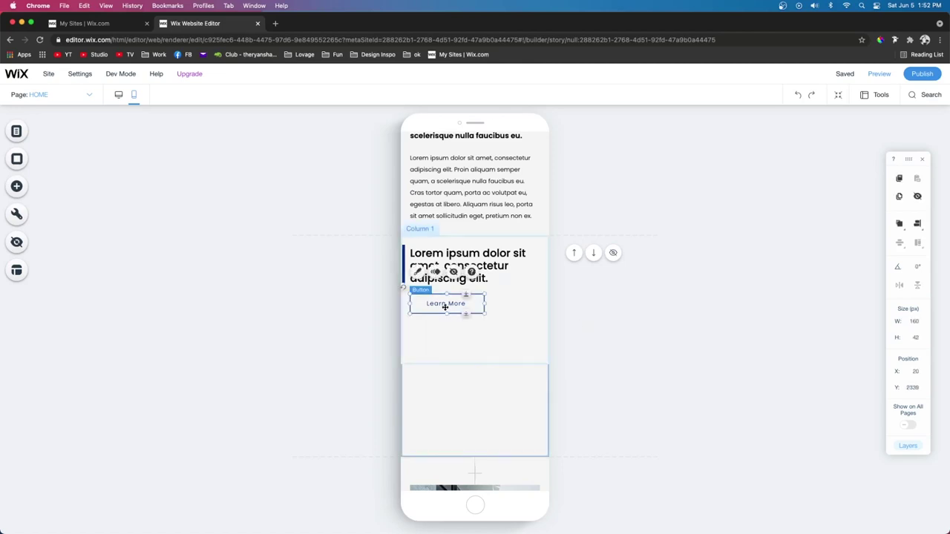
left_click(506, 314)
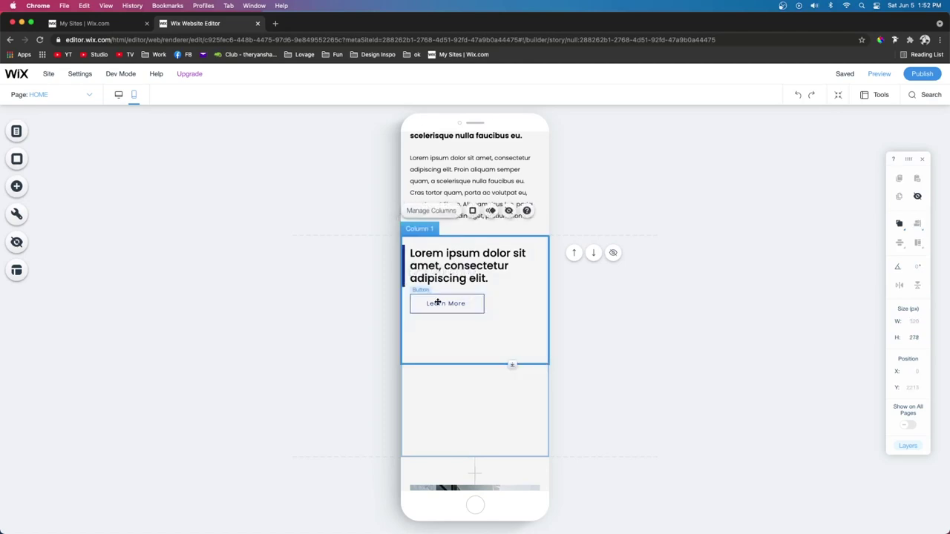
left_click(438, 302)
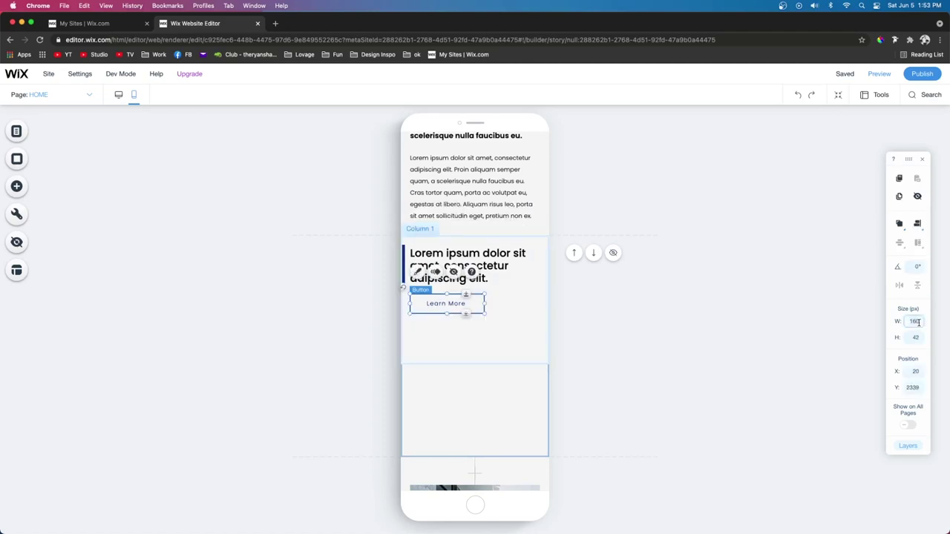
type("100")
key("Tab")
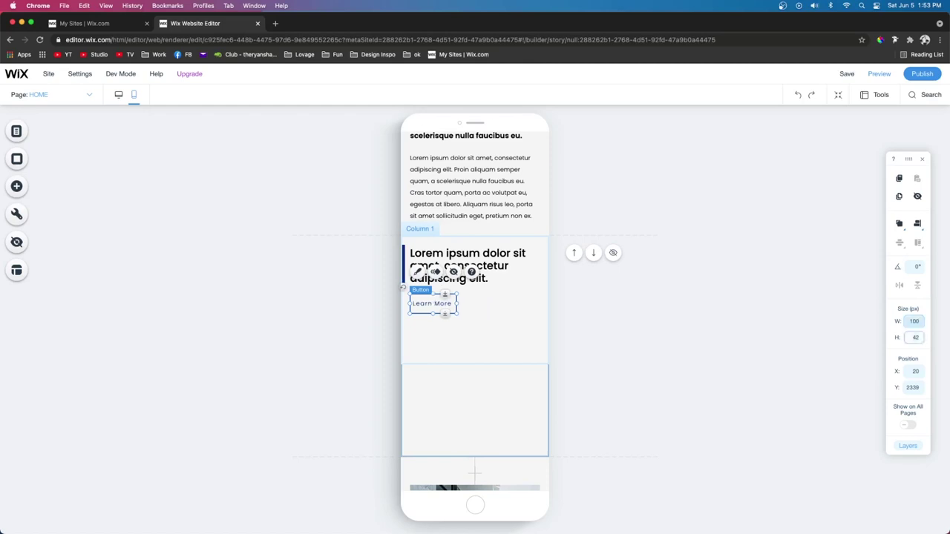
key("Return")
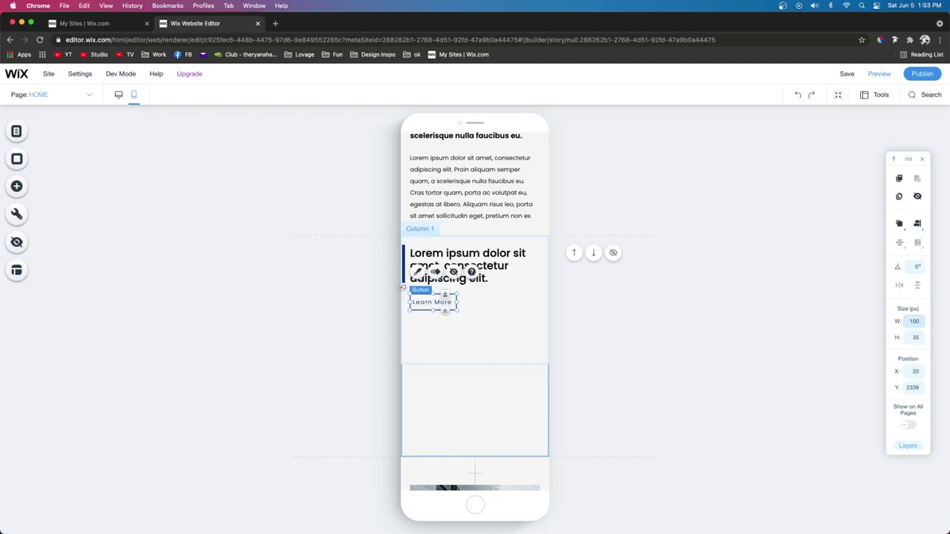
left_click(594, 327)
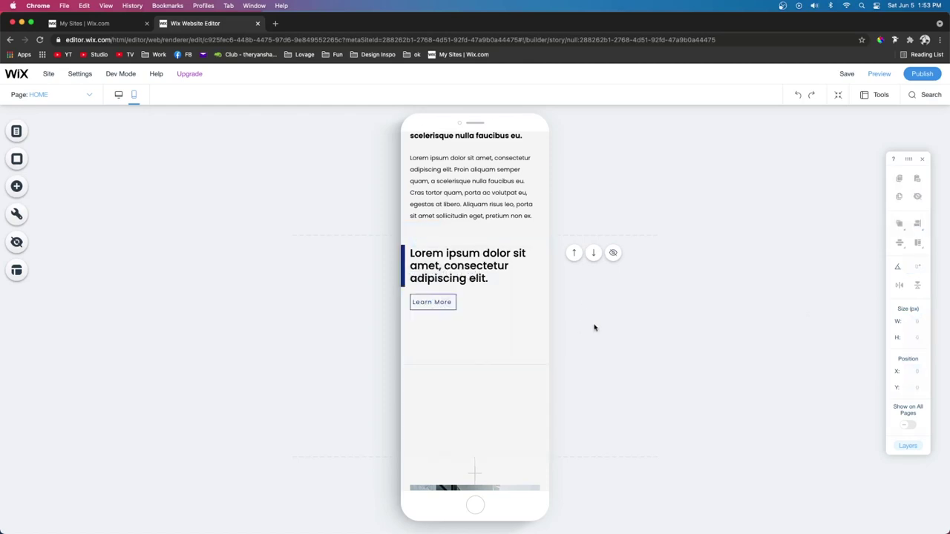
Widen the Learn More button to 110 px.
left_click(449, 308)
left_click(915, 321)
type("110")
key("Return")
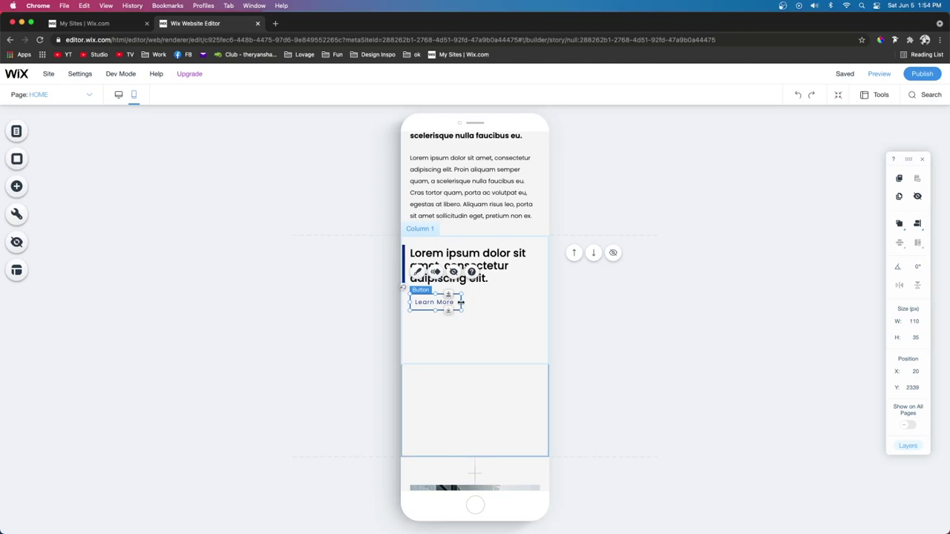
Shorten the heading's column to about 181 px so it ends just below the Learn More button, and select the empty column beneath.
left_click(509, 340)
left_click_drag(509, 339, 509, 320)
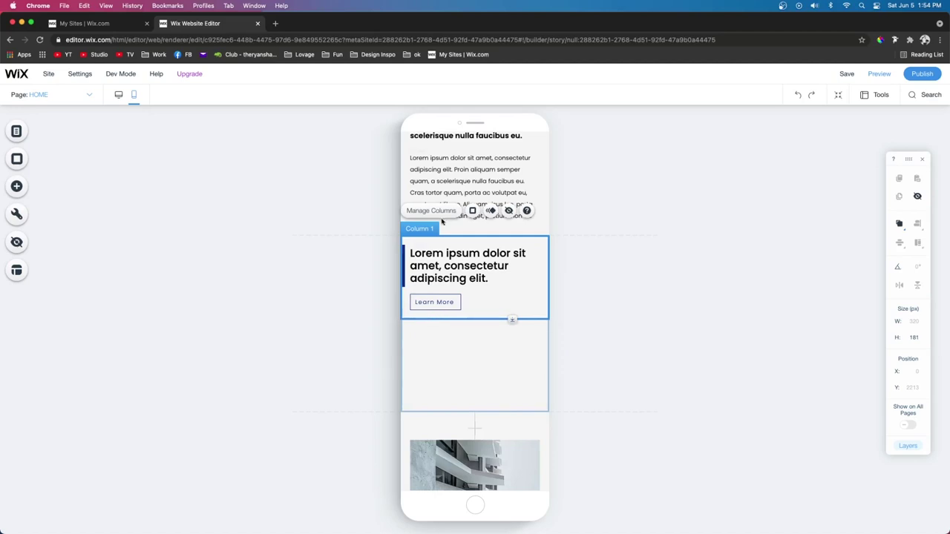
left_click_drag(512, 320, 512, 321)
left_click(515, 361)
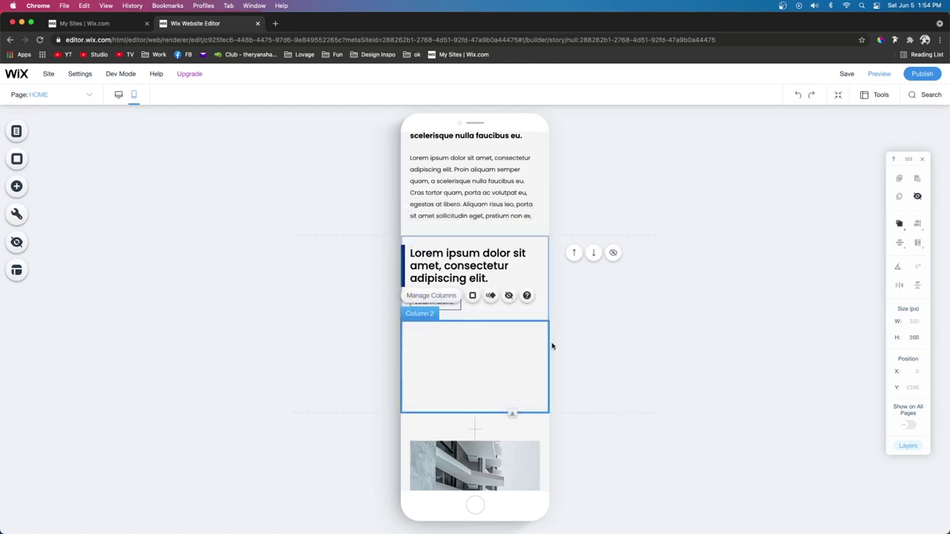
Hide the empty second column beneath the heading and Learn More button.
left_click(509, 296)
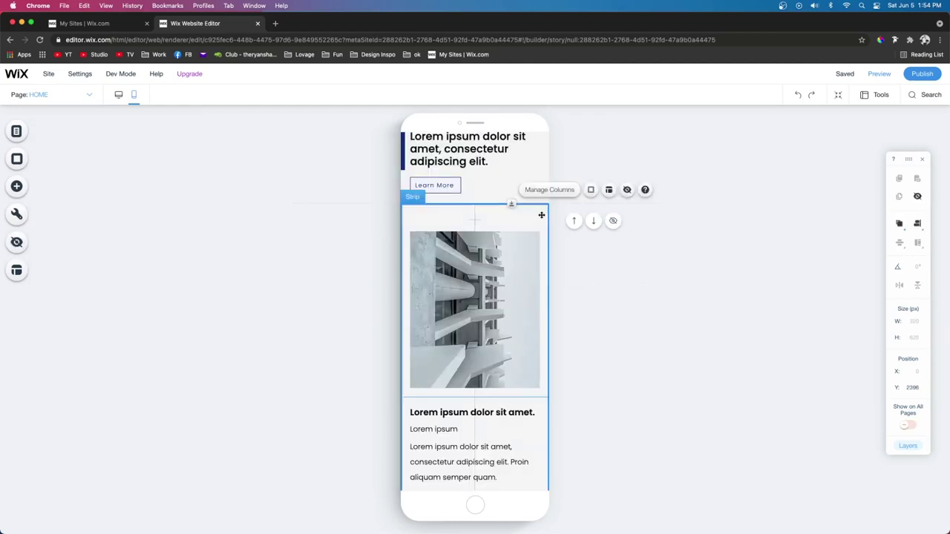
scroll(541, 214, "down", 5)
scroll(541, 215, "up", 8)
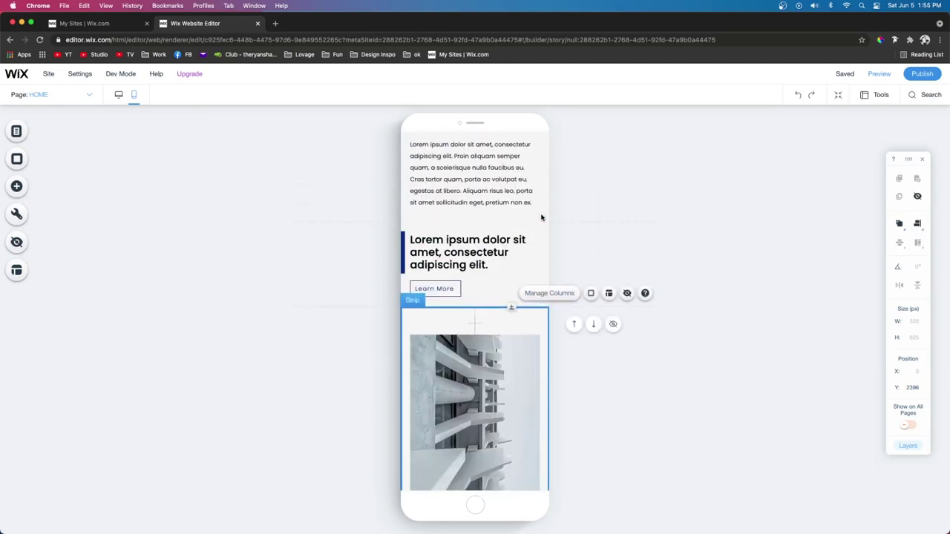
Hide the two remaining image-and-text strips between the Learn More section and the footer.
scroll(541, 217, "down", 5)
scroll(487, 297, "up", 5)
scroll(488, 297, "down", 1)
scroll(488, 297, "down", 3)
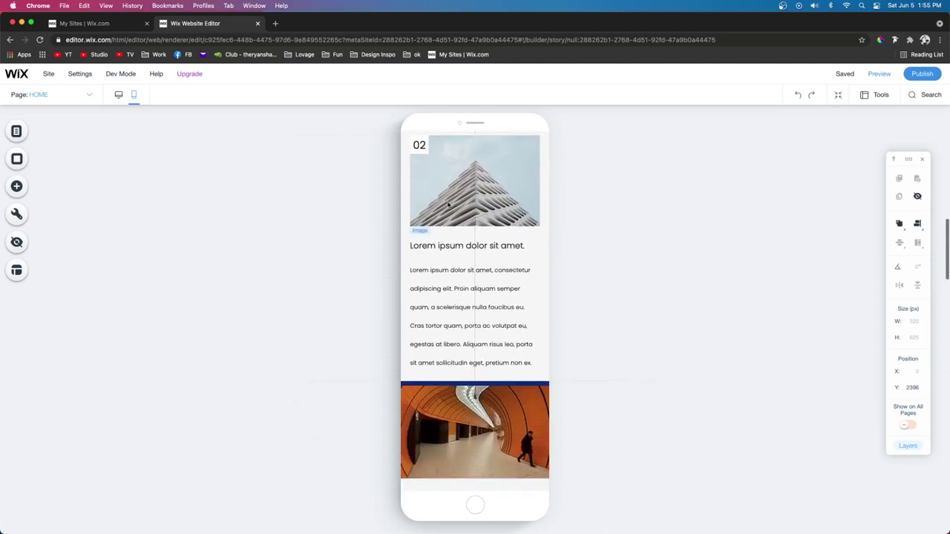
scroll(502, 234, "down", 5)
scroll(503, 235, "down", 3)
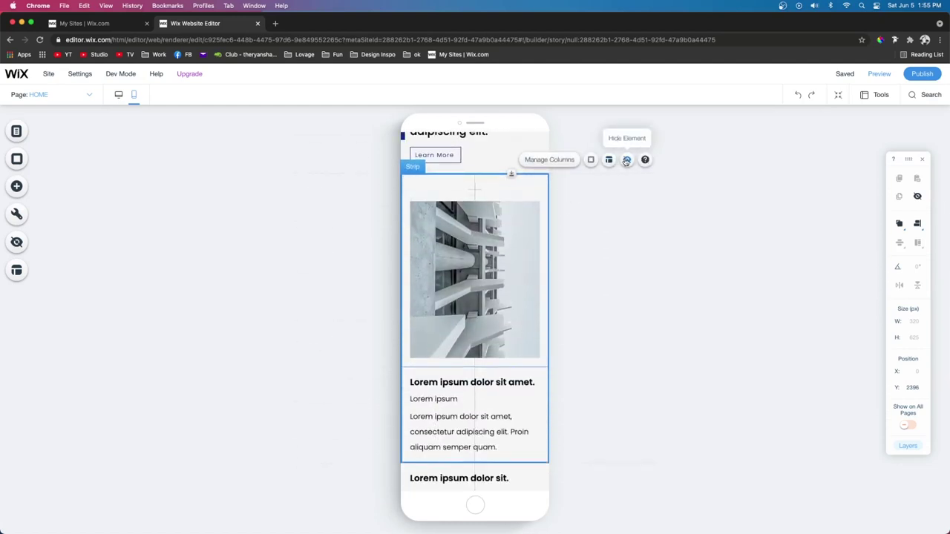
left_click(625, 161)
left_click(538, 197)
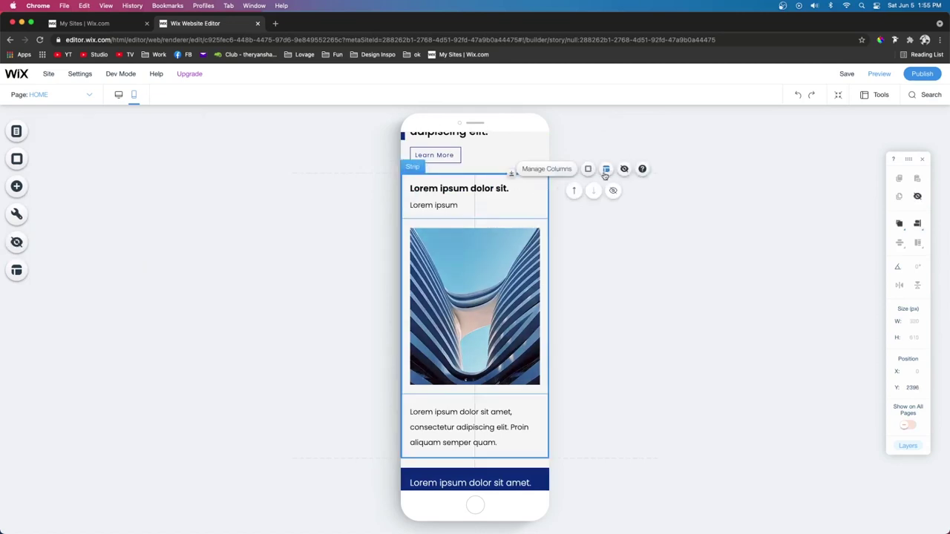
left_click(622, 170)
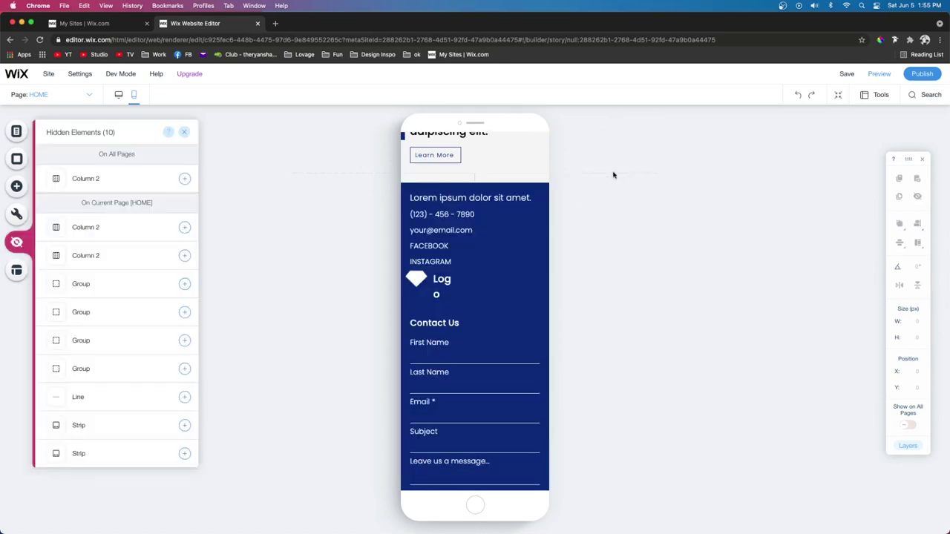
Switch to the desktop version and examine how the footer's tagline, contact details, social links, logo and contact form are arranged.
left_click(513, 182)
left_click(513, 183)
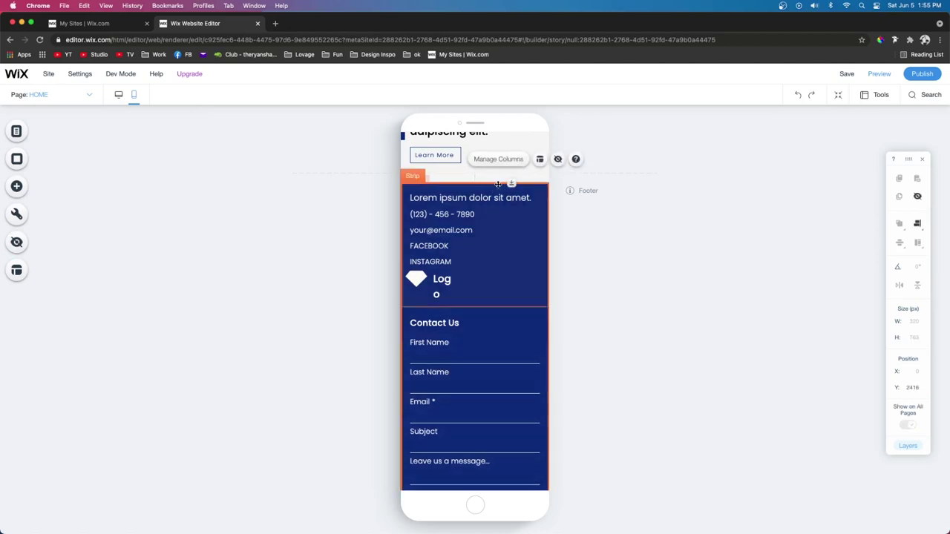
left_click(118, 95)
scroll(289, 275, "up", 1)
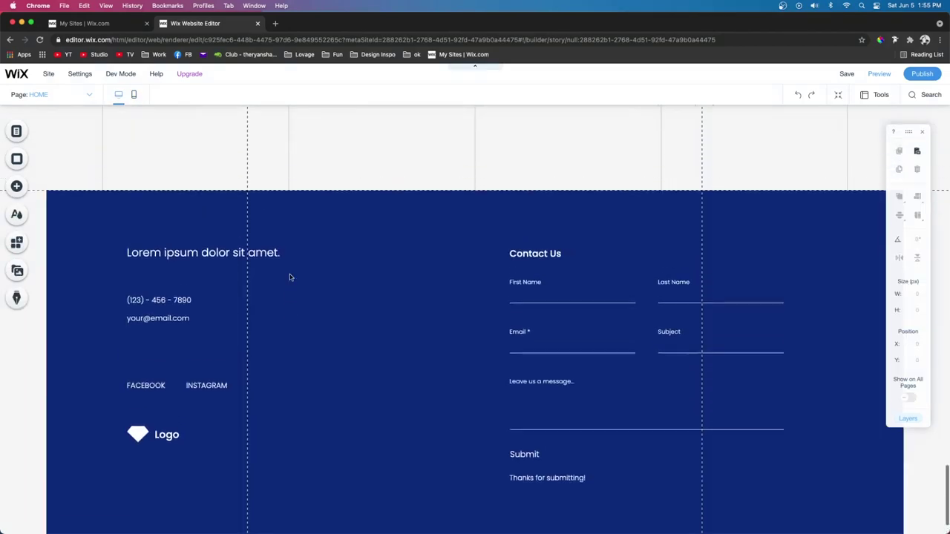
left_click(152, 271)
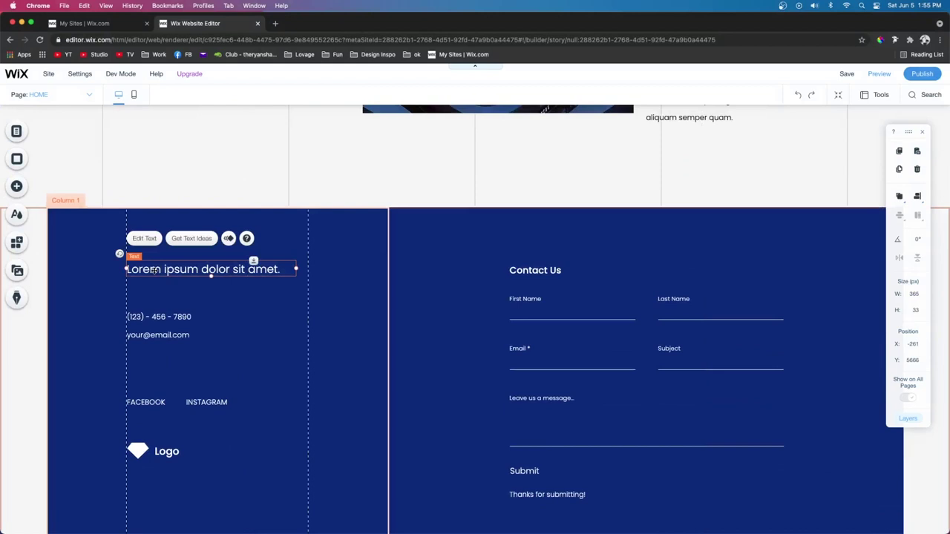
left_click(158, 317)
left_click(158, 335, "shift")
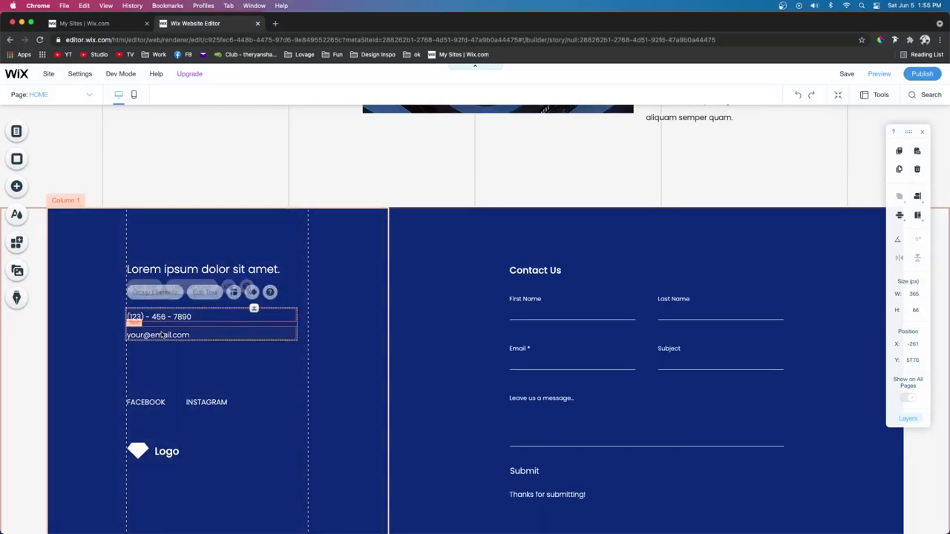
left_click(148, 413)
left_click(148, 403)
left_click(200, 402, "shift")
left_click(141, 449)
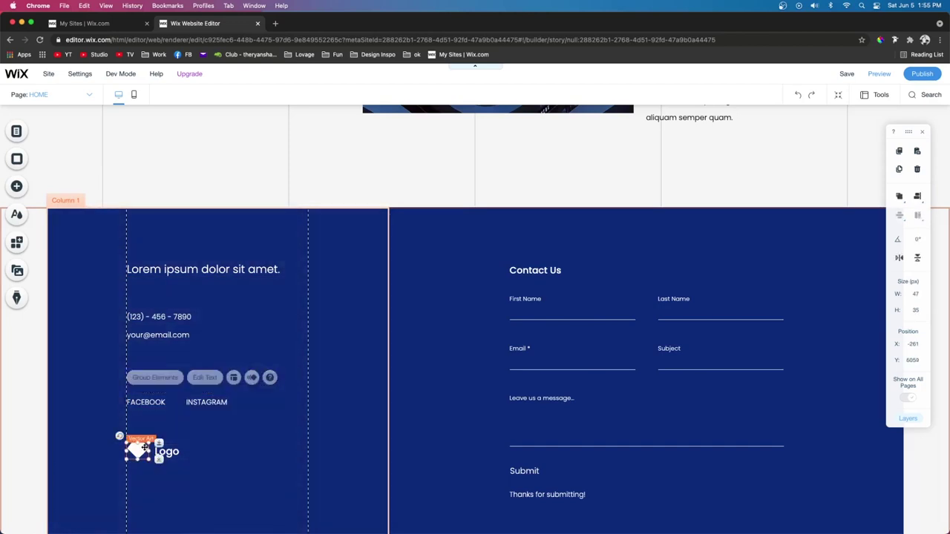
left_click(648, 361)
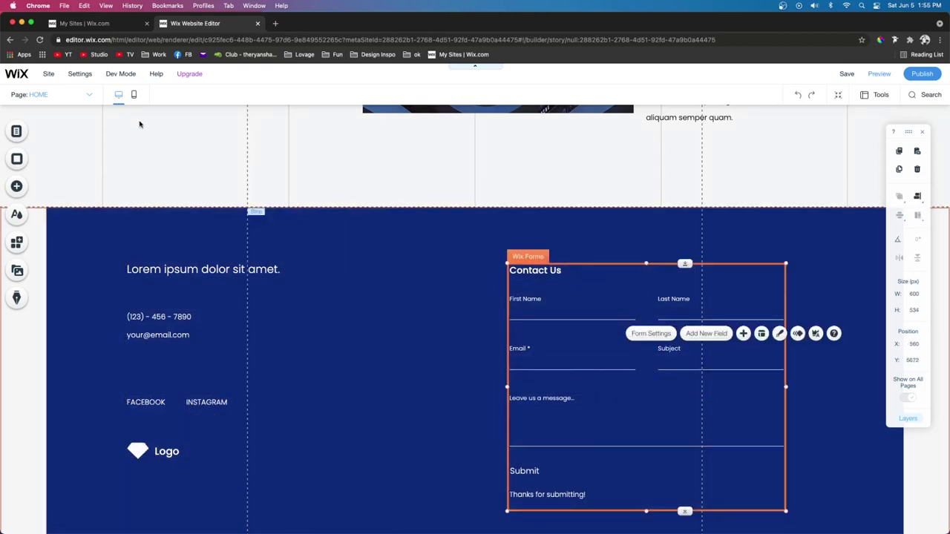
Return to the mobile version and move the footer's tagline down with the lines below it to free space above.
left_click(133, 95)
scroll(513, 296, "up", 1)
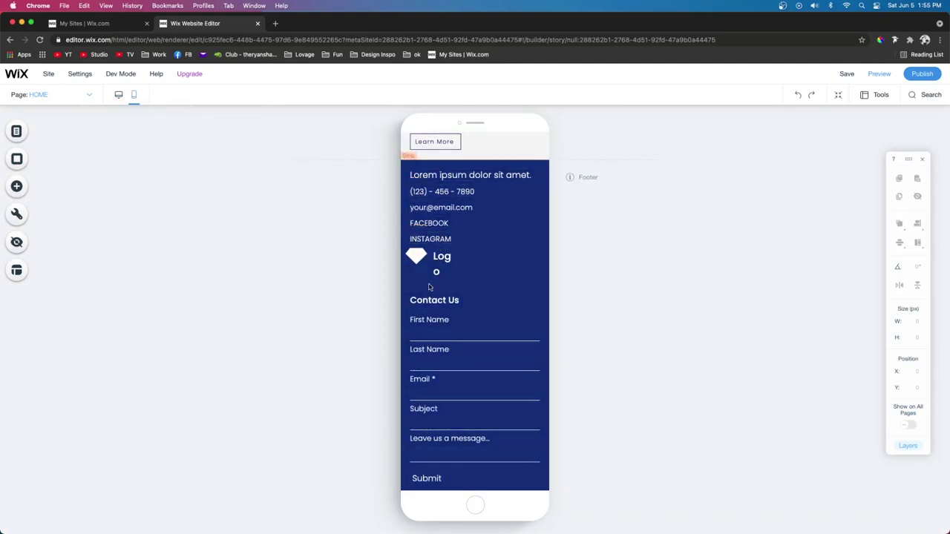
left_click(474, 216)
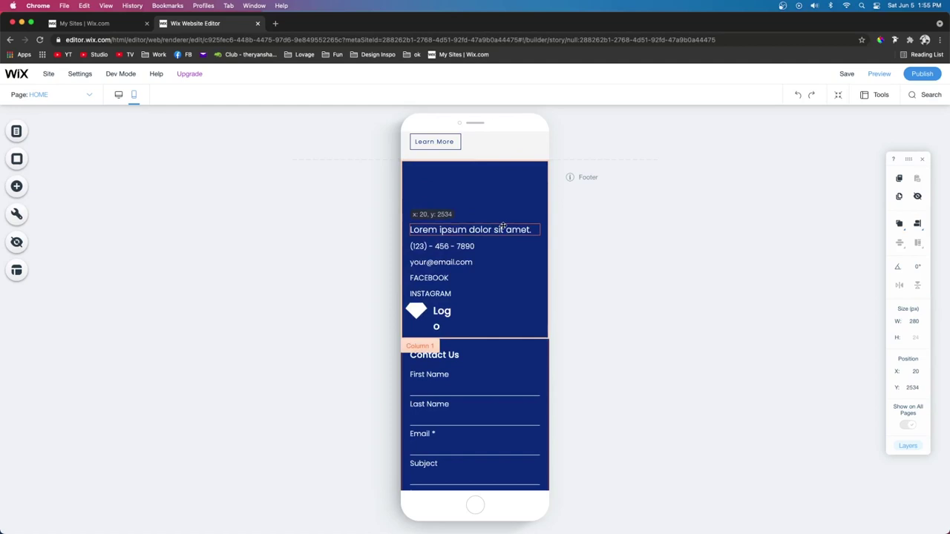
Widen the Logo text so it fits on one line, and move it with the diamond icon above the footer's tagline.
left_click(454, 322)
left_click_drag(455, 322, 481, 316)
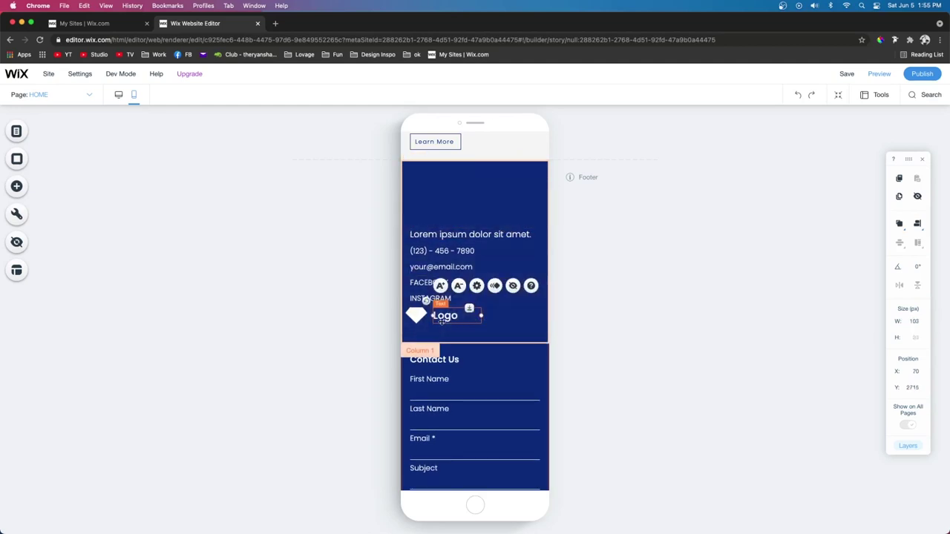
left_click_drag(415, 317, 447, 181)
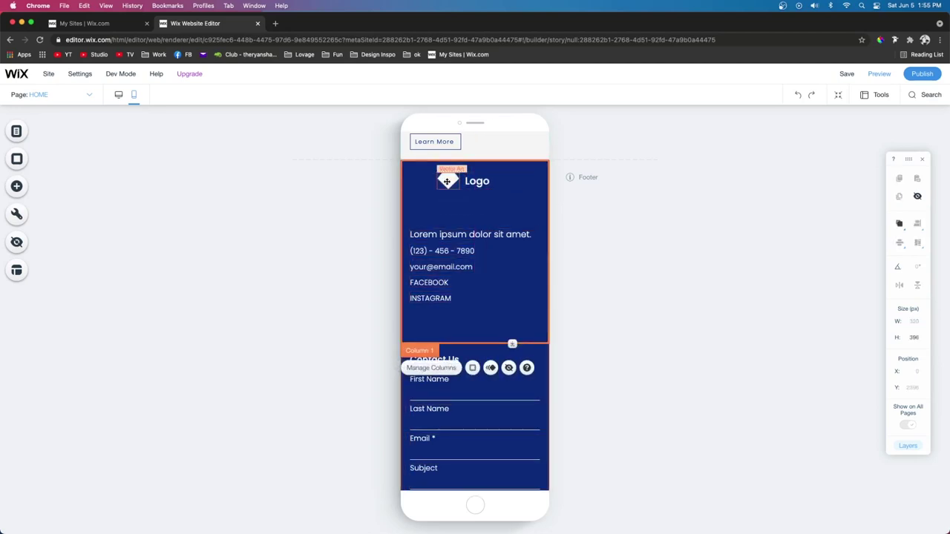
Align the logo with the footer's left margin at X 20 and shrink its diamond icon to about 39 px wide and its text.
left_click(448, 181)
left_click(479, 186, "shift")
left_click_drag(455, 181, 429, 188)
left_click(429, 184)
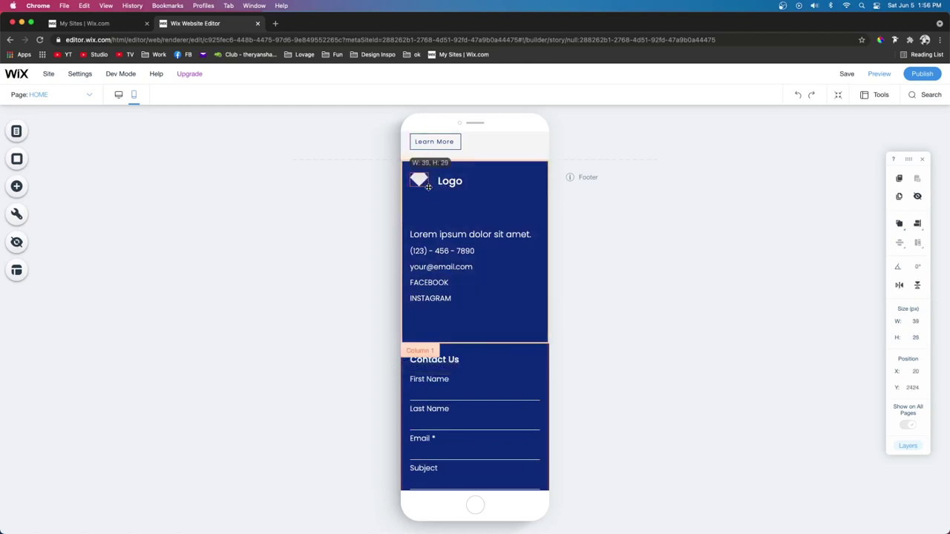
left_click(448, 181)
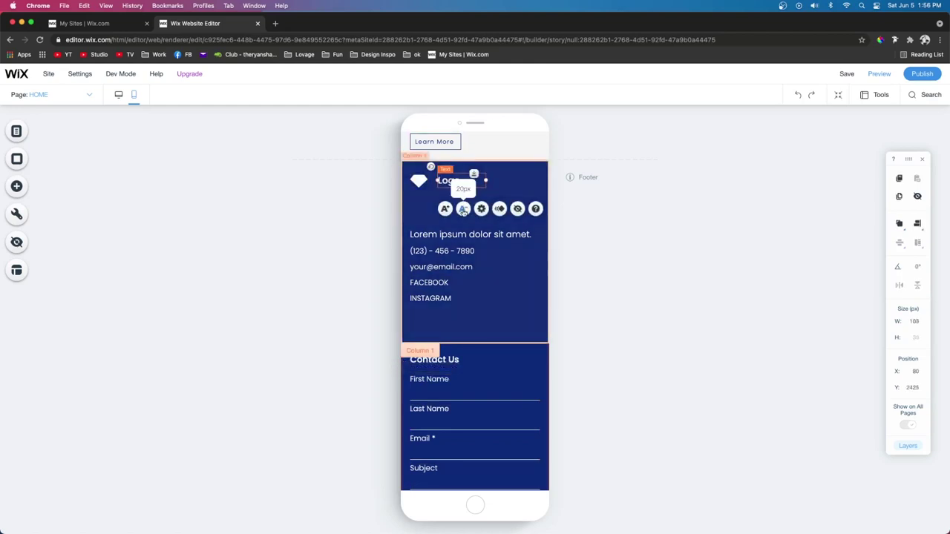
Move the footer's tagline up beneath the logo to Y 2478 and reduce its text size to 14 px.
left_click(445, 235)
left_click_drag(446, 234, 443, 205)
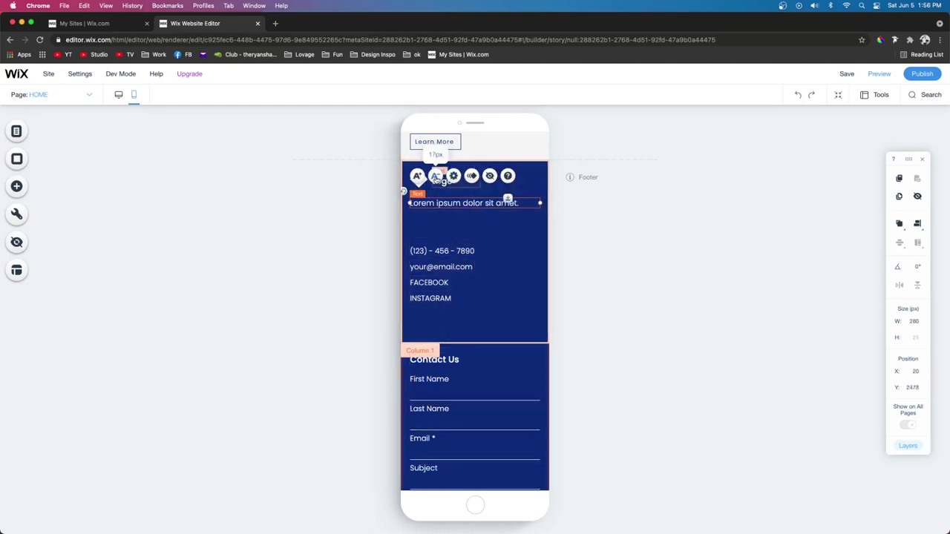
left_click(436, 179)
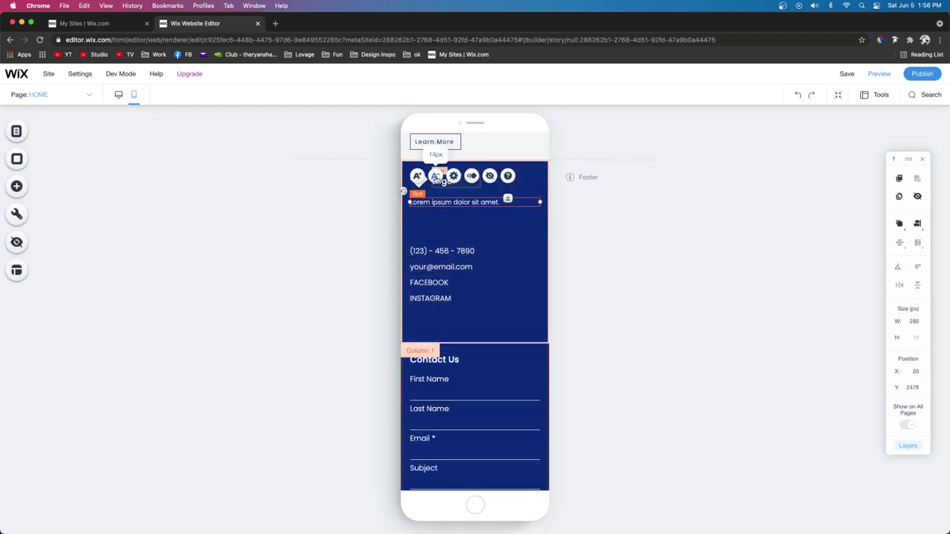
Reduce the footer's phone and email lines to 13 px text and move both up beneath the tagline at Y 2506.
left_click(440, 253)
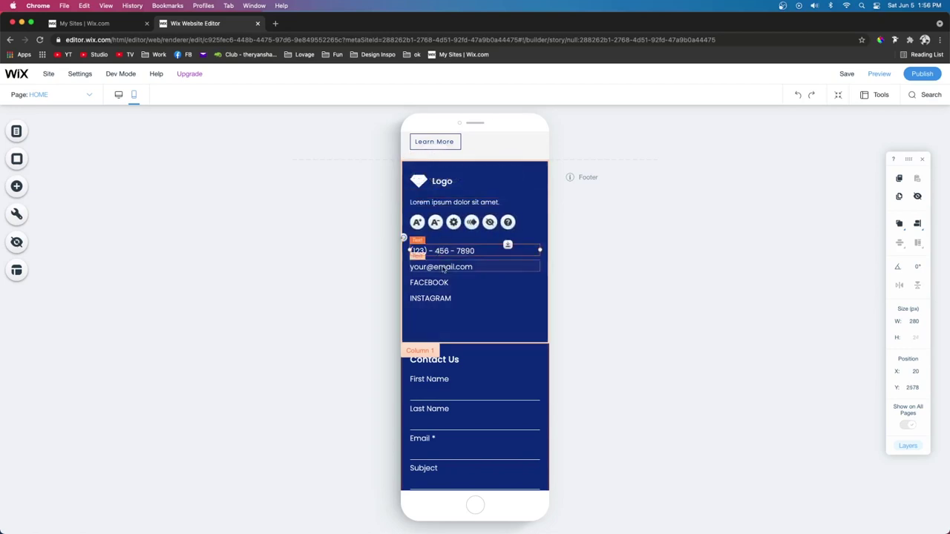
left_click(435, 223)
left_click(435, 224)
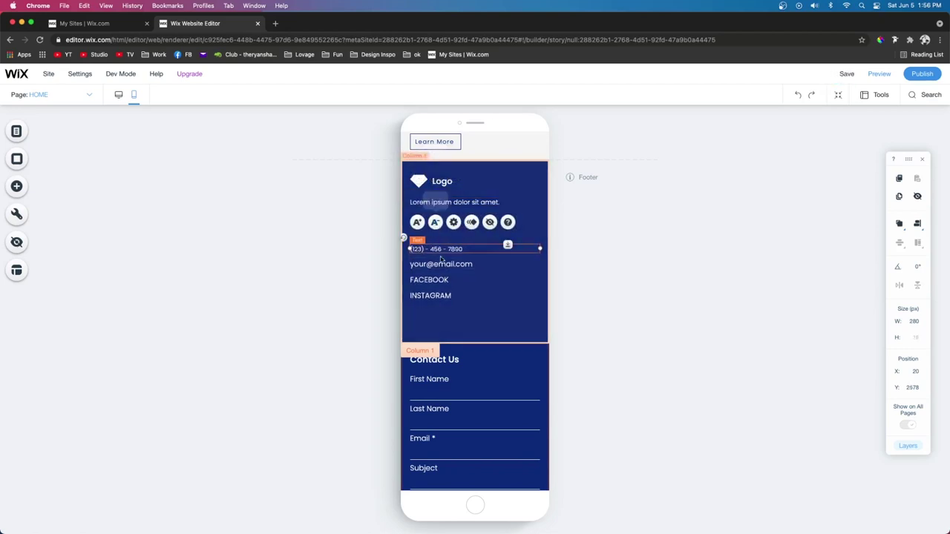
left_click(441, 263)
left_click(435, 236)
left_click(435, 236)
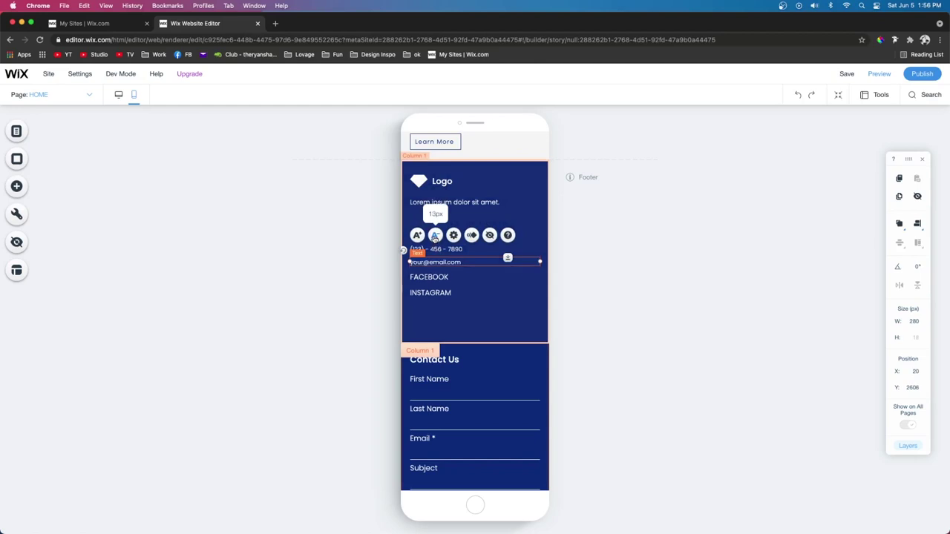
left_click(444, 250, "shift")
left_click_drag(445, 239, 446, 205)
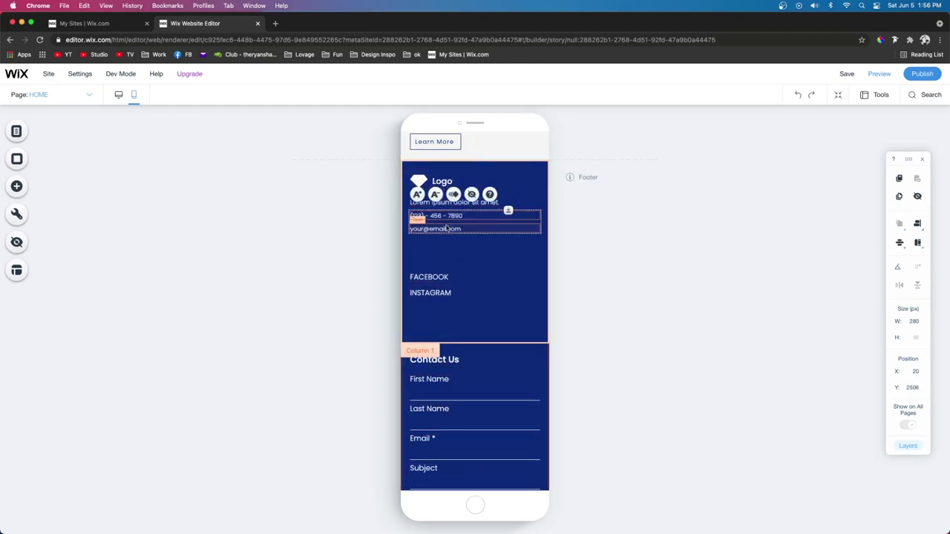
Place the narrowed FACEBOOK and INSTAGRAM links side by side beneath the email line, and shorten their footer column to 190 px.
left_click(475, 291)
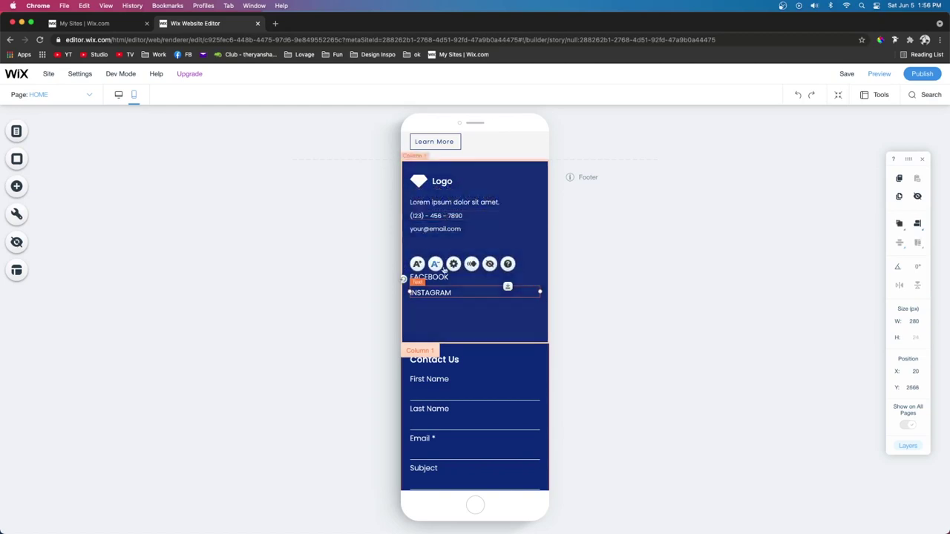
left_click(445, 276)
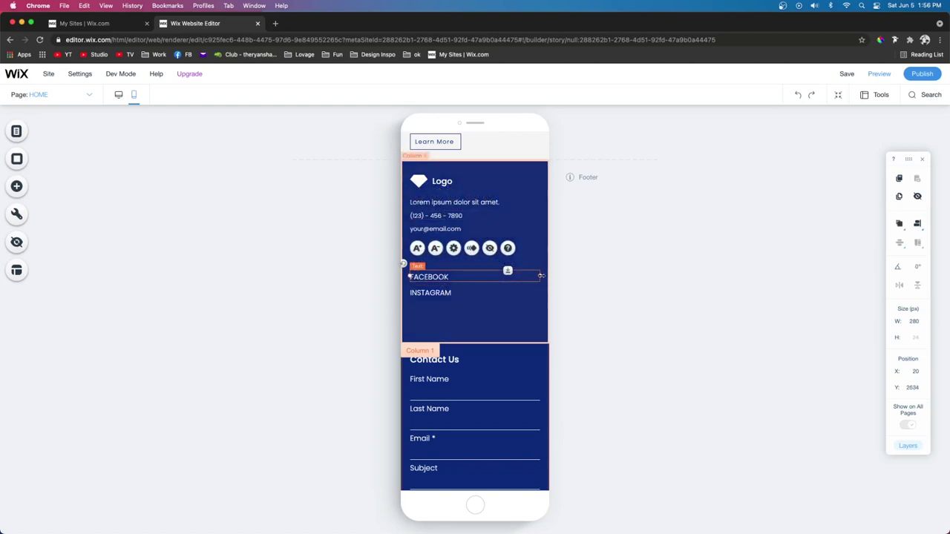
left_click(460, 293)
left_click_drag(539, 292, 435, 239)
left_click(480, 241)
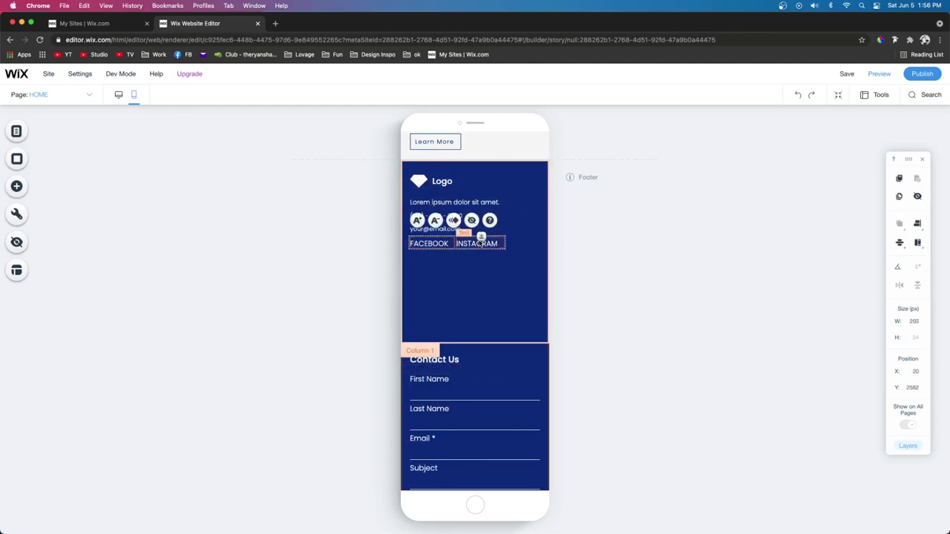
left_click(470, 287)
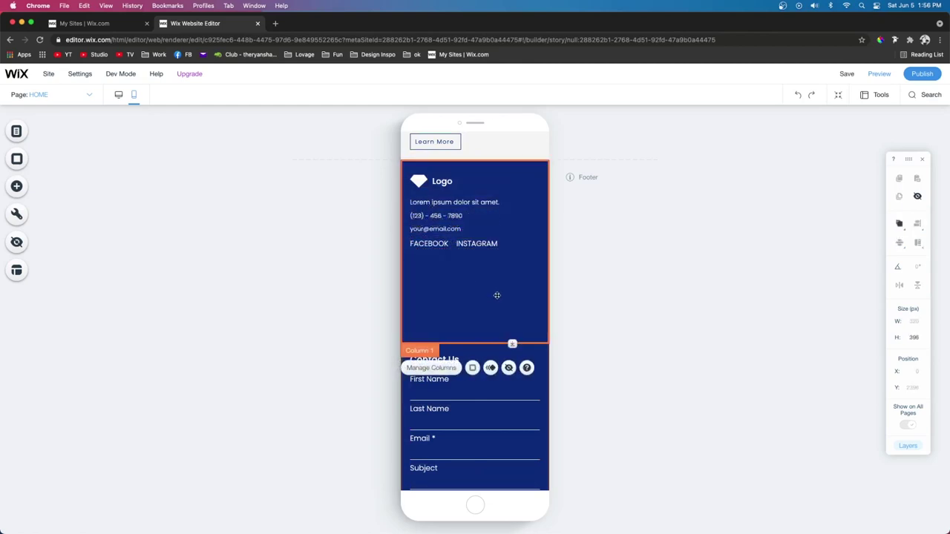
left_click_drag(512, 344, 512, 248)
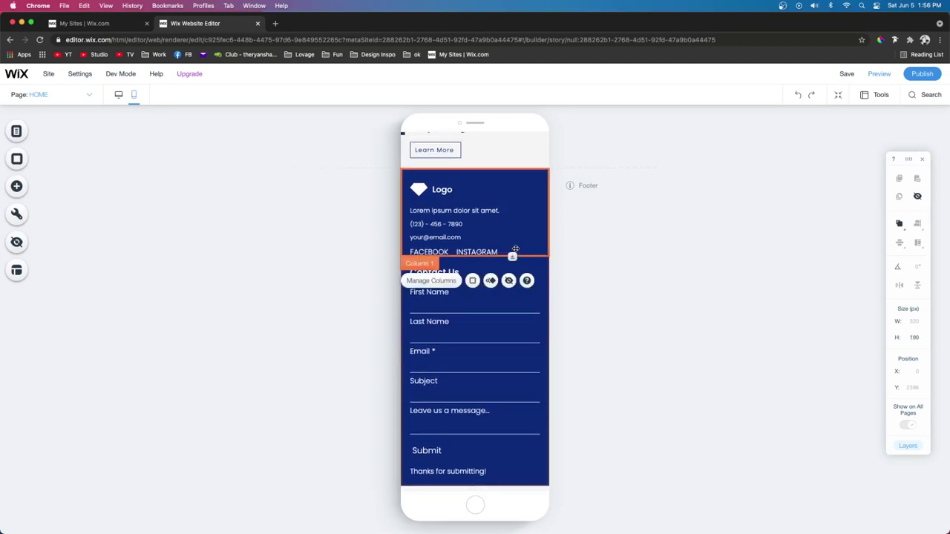
Select the footer's contact form and move the floating editing toolbar next to the phone preview.
left_click(506, 275)
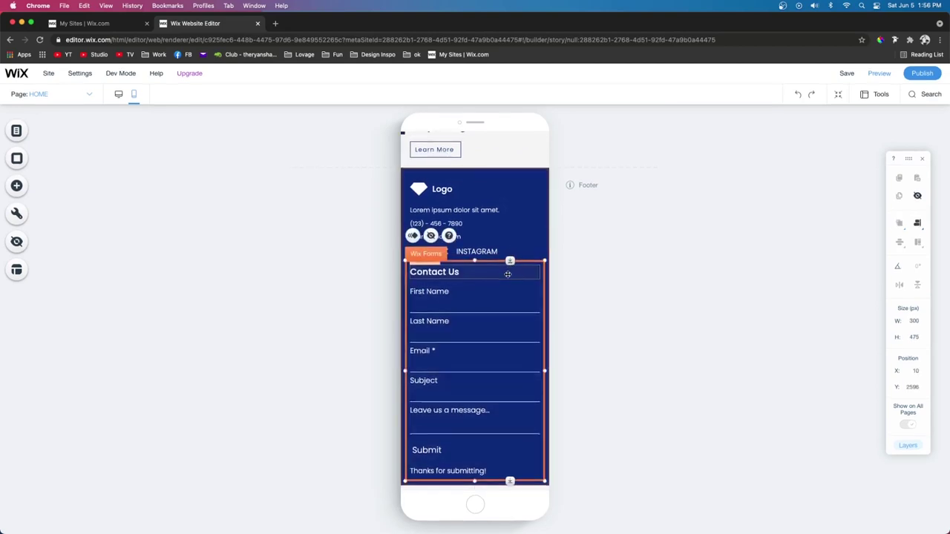
left_click(490, 297)
key("Escape")
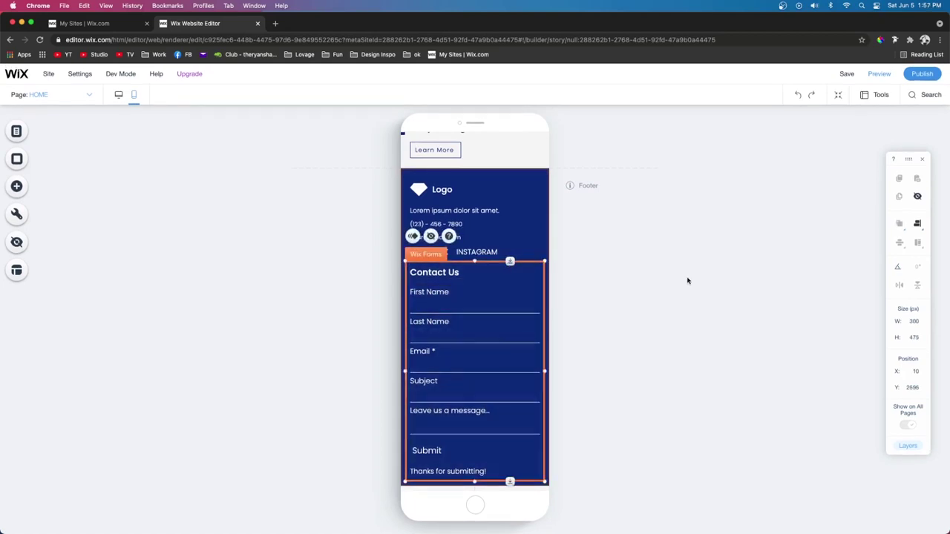
left_click_drag(907, 157, 603, 185)
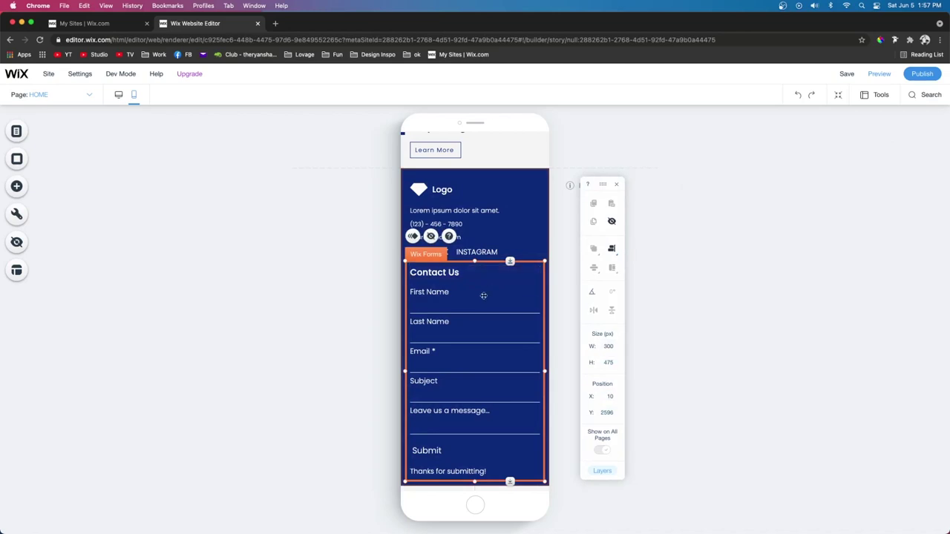
Review the compacted footer's first column and the mobile page sections above it.
left_click(501, 221)
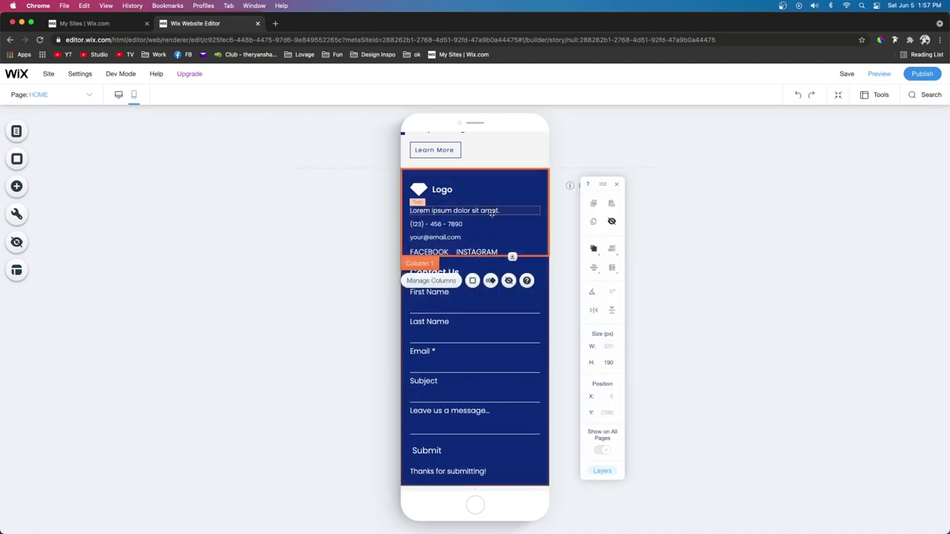
left_click(492, 211)
scroll(509, 285, "up", 2)
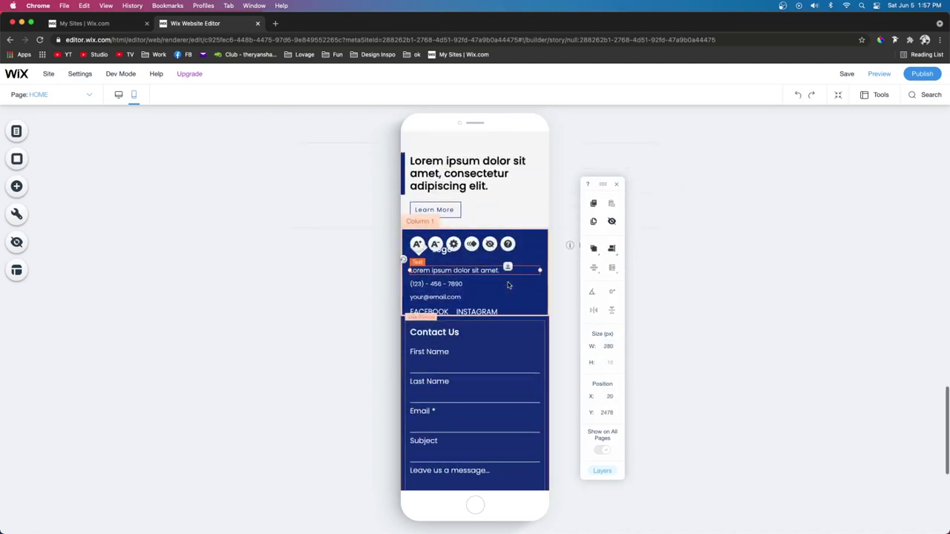
scroll(508, 285, "up", 10)
scroll(508, 285, "down", 10)
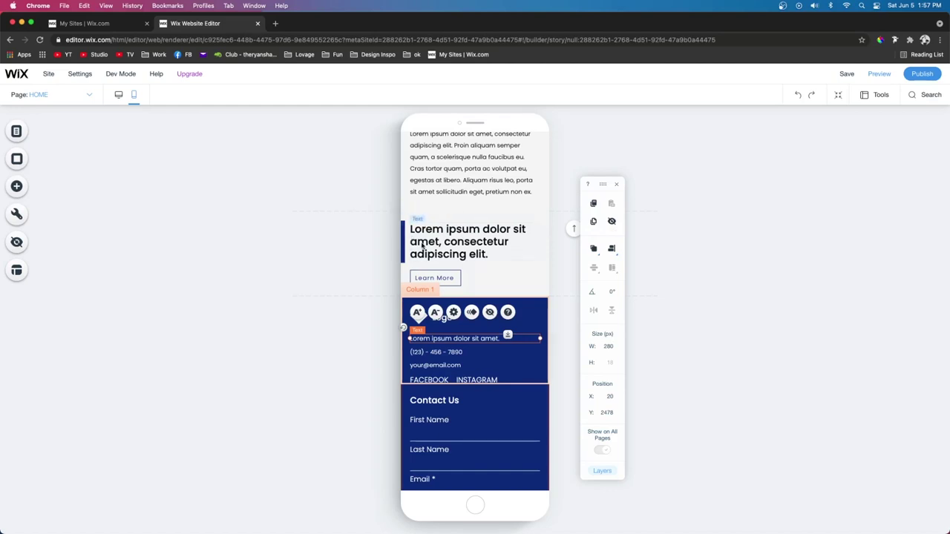
Try moving the 01 section's image sideways, and undo the move.
scroll(421, 246, "up", 15)
scroll(421, 246, "up", 3)
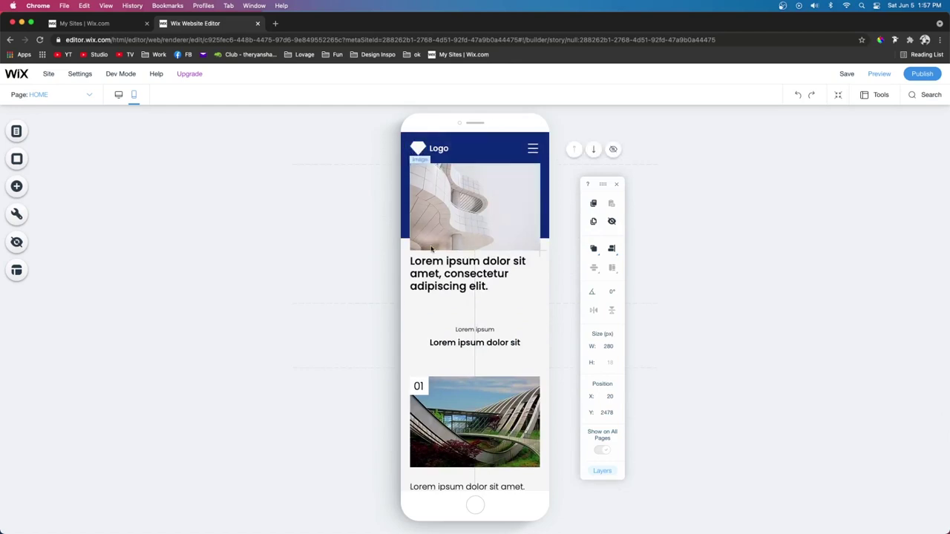
scroll(431, 248, "down", 5)
left_click_drag(429, 230, 465, 231)
left_click(797, 95)
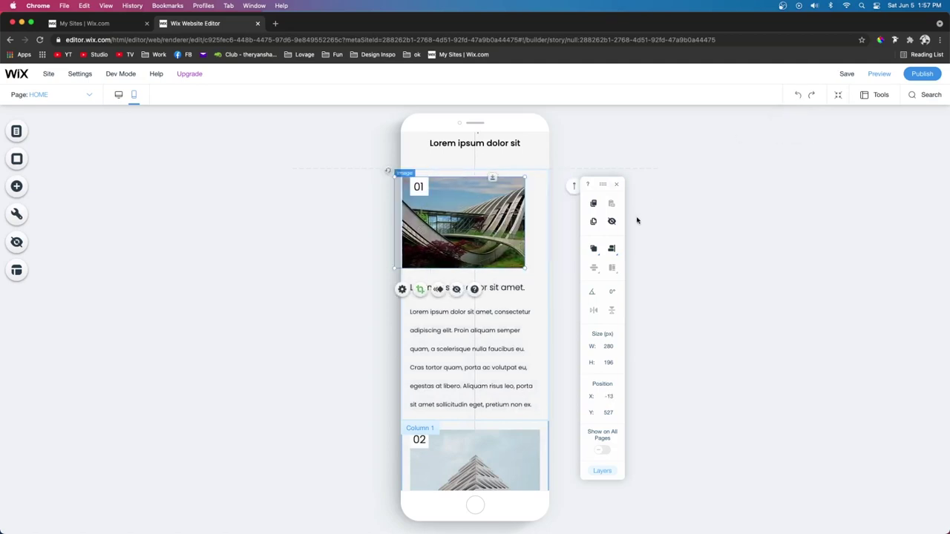
left_click(797, 95)
scroll(486, 270, "up", 5)
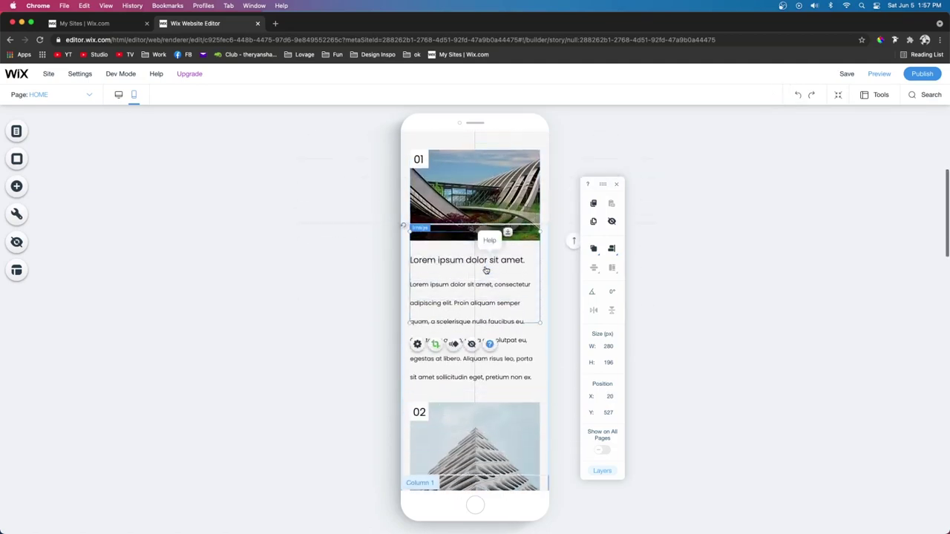
Examine the numbered image and text sections, plus the size and position of the footer's contact form and its First Name field.
scroll(486, 270, "down", 8)
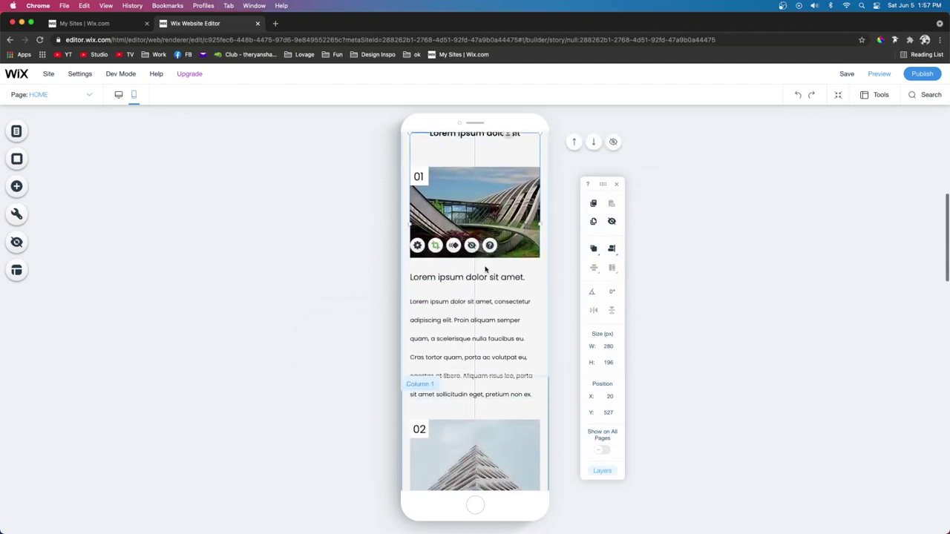
left_click(457, 240)
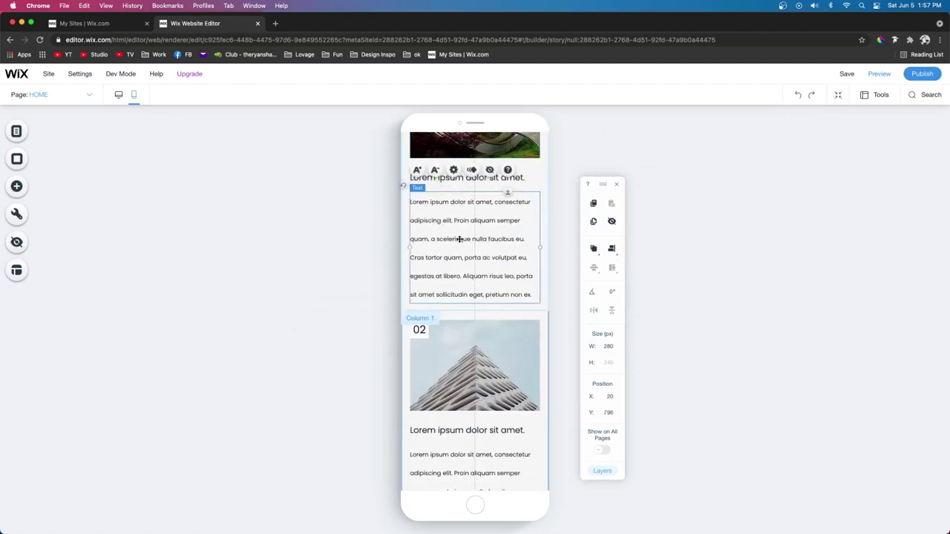
left_click(470, 342)
scroll(470, 341, "down", 4)
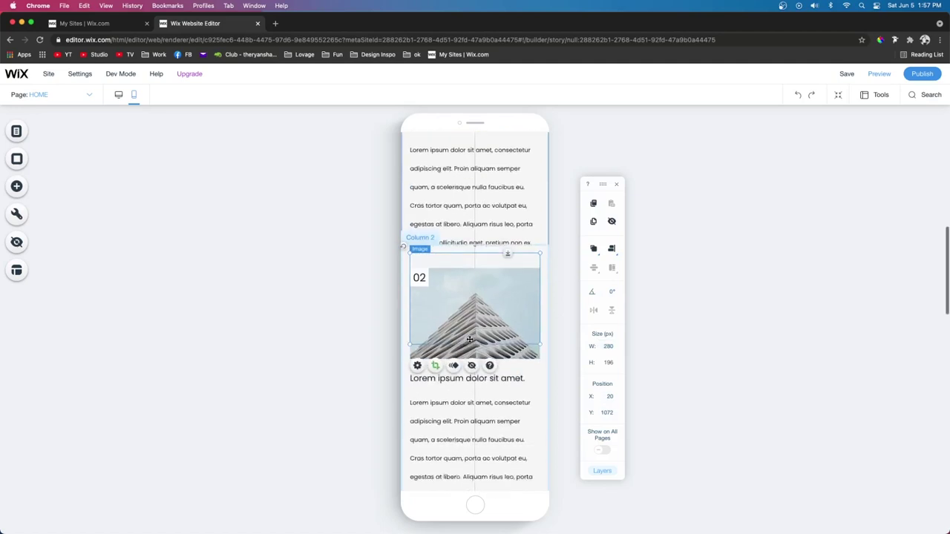
scroll(466, 221, "down", 4)
scroll(466, 221, "down", 10)
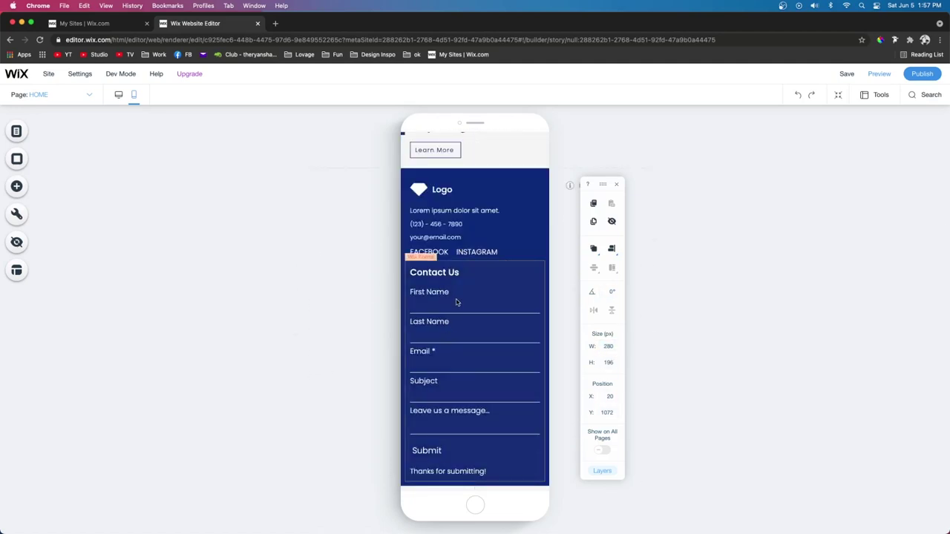
left_click(479, 286)
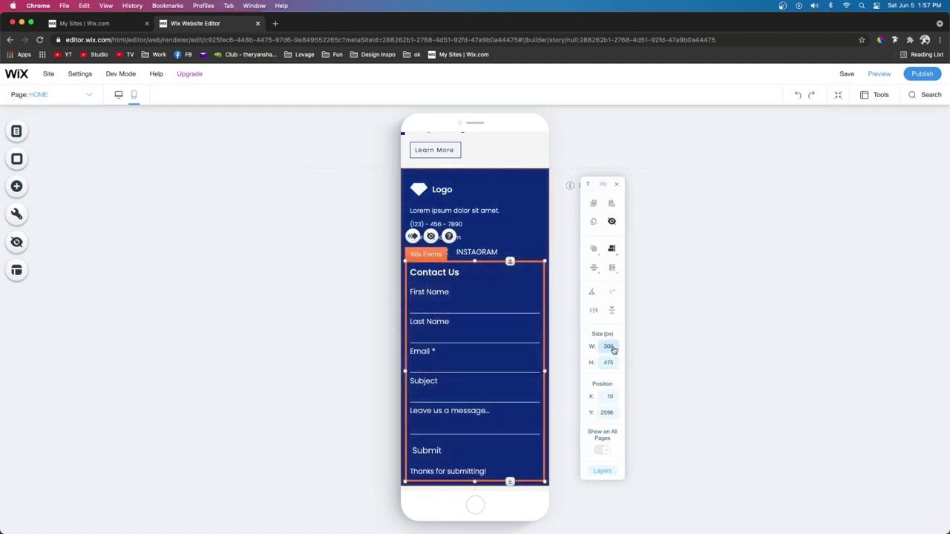
left_click(465, 306)
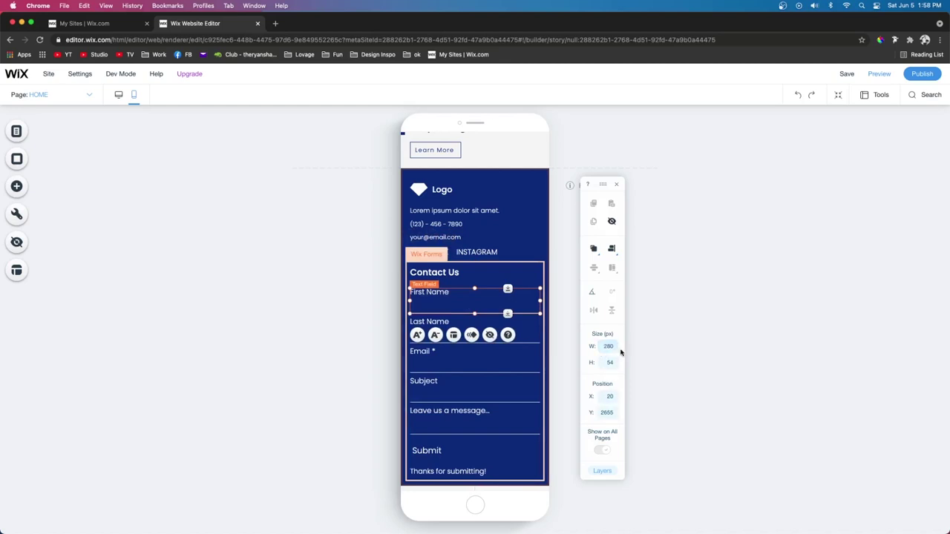
Reduce the text size of the contact form's title, input fields, Submit button and thank-you message.
left_click(434, 272)
left_click_drag(436, 302, 436, 303)
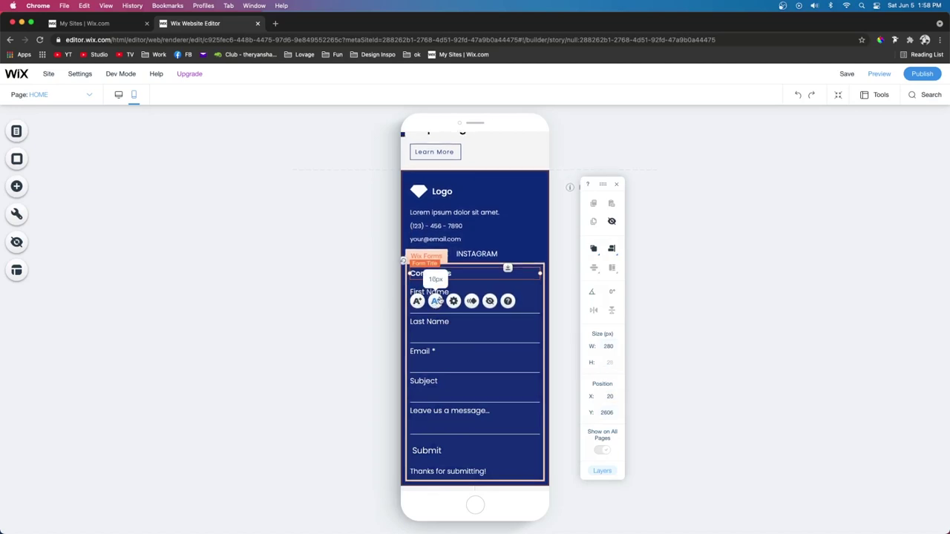
left_click(439, 295)
left_click(442, 293)
left_click(436, 336)
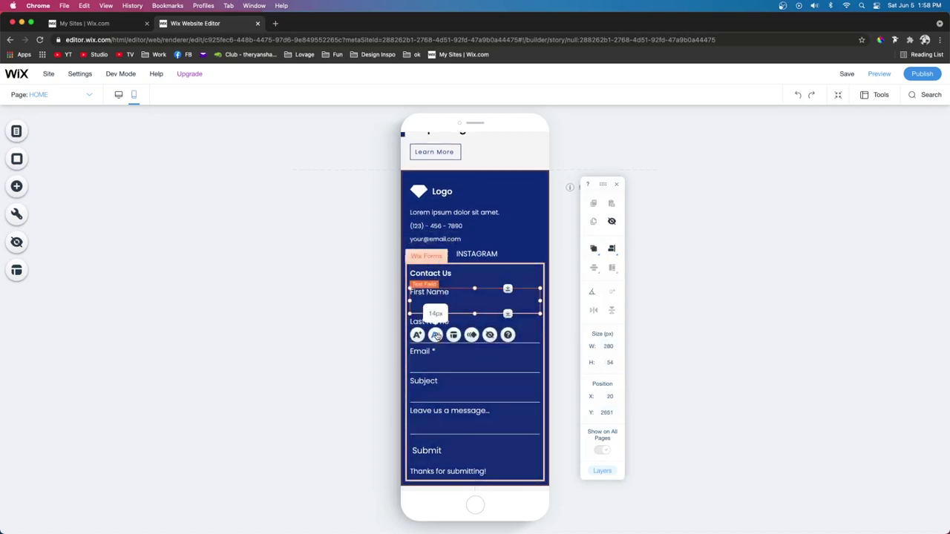
left_click(440, 335)
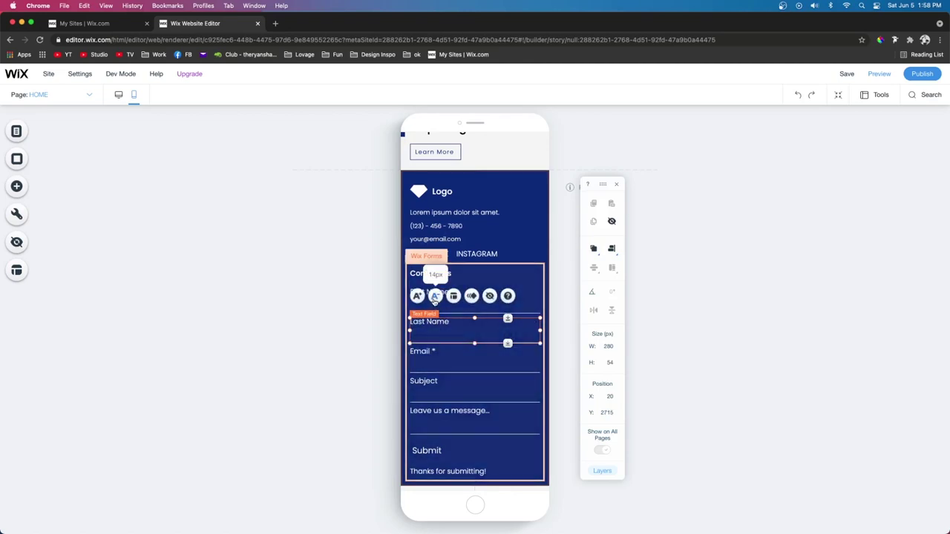
left_click(439, 358)
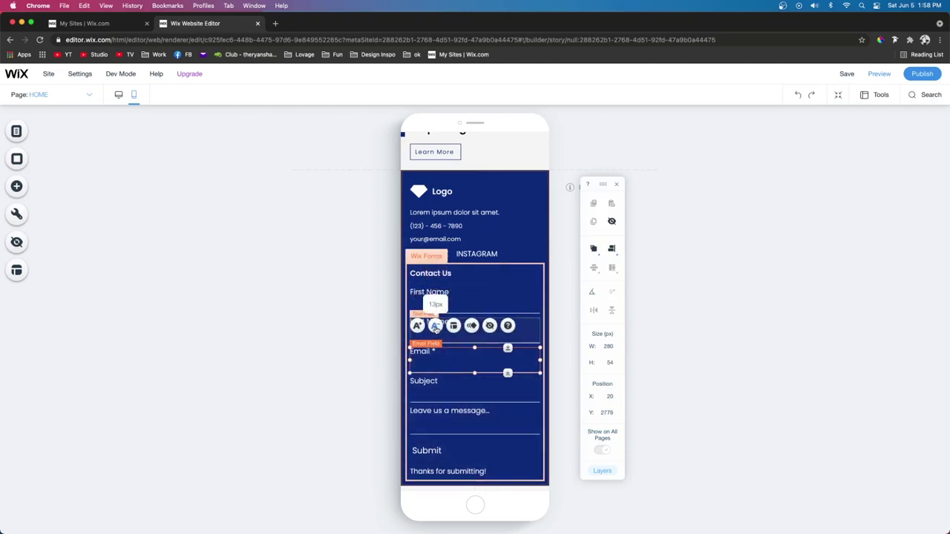
left_click_drag(438, 381, 460, 364)
Try shortening the contact form's First Name field to 41 px high, and undo the resize.
left_click(474, 305)
left_click_drag(475, 316, 473, 310)
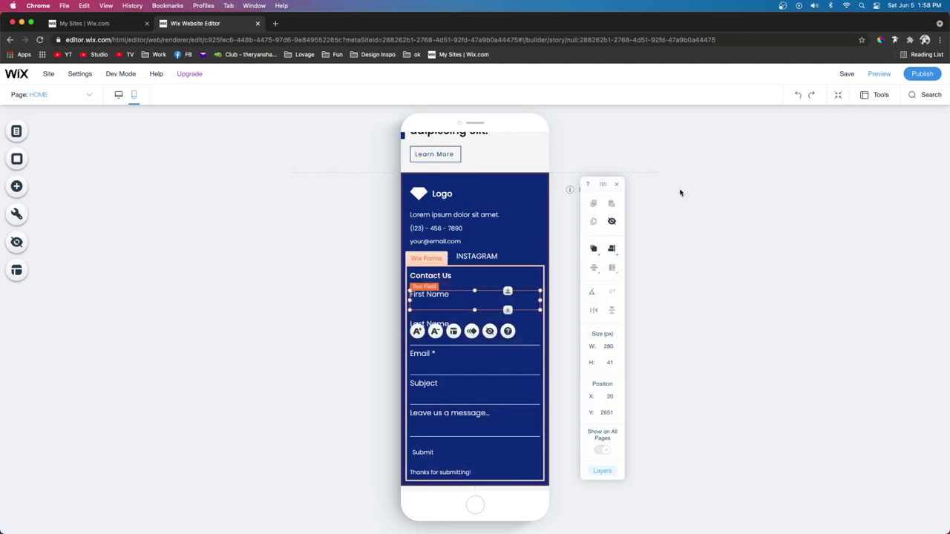
left_click(797, 94)
left_click(742, 278)
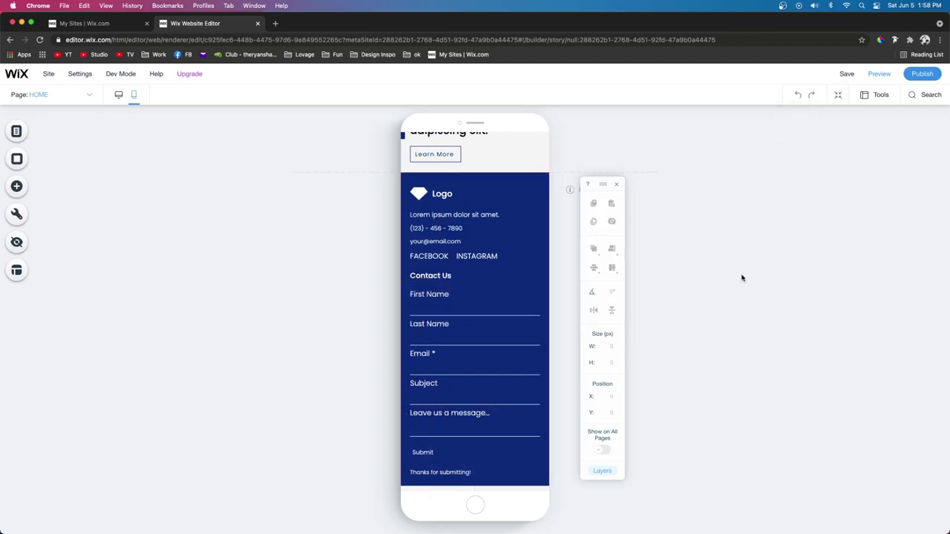
Preview the mobile home page down to the footer and back up, and return to editing in the desktop version.
key("super+shift+p")
scroll(542, 222, "down", 5)
scroll(543, 226, "down", 10)
scroll(543, 226, "down", 10)
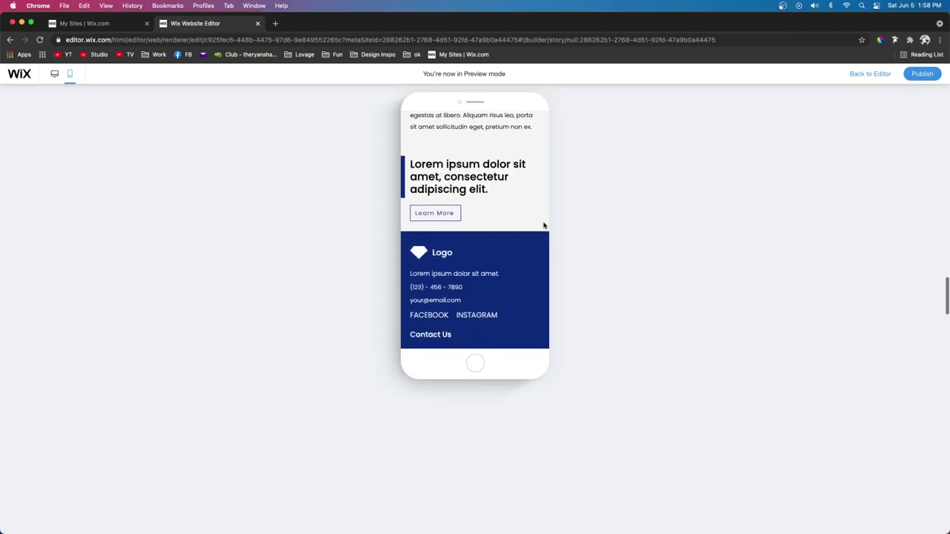
scroll(544, 225, "down", 5)
scroll(543, 226, "up", 10)
scroll(543, 222, "up", 10)
key("super+p")
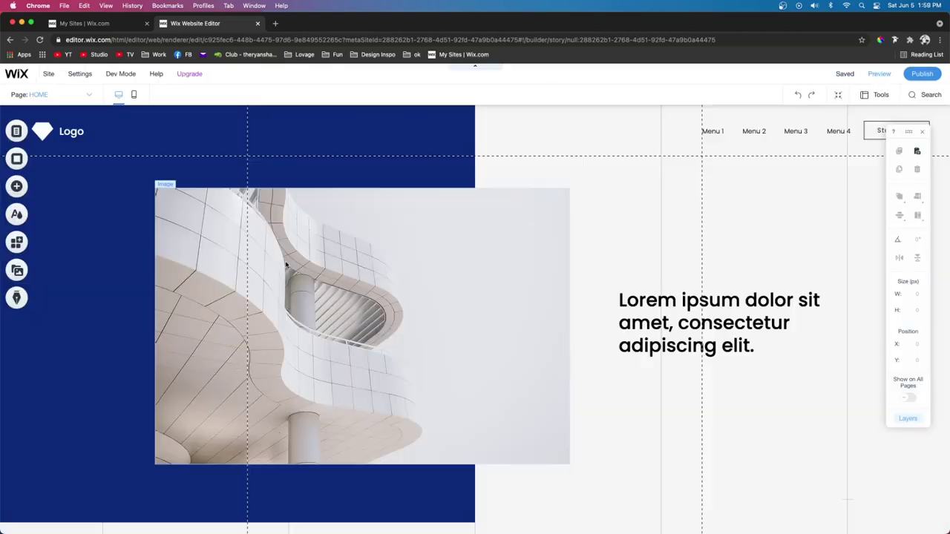